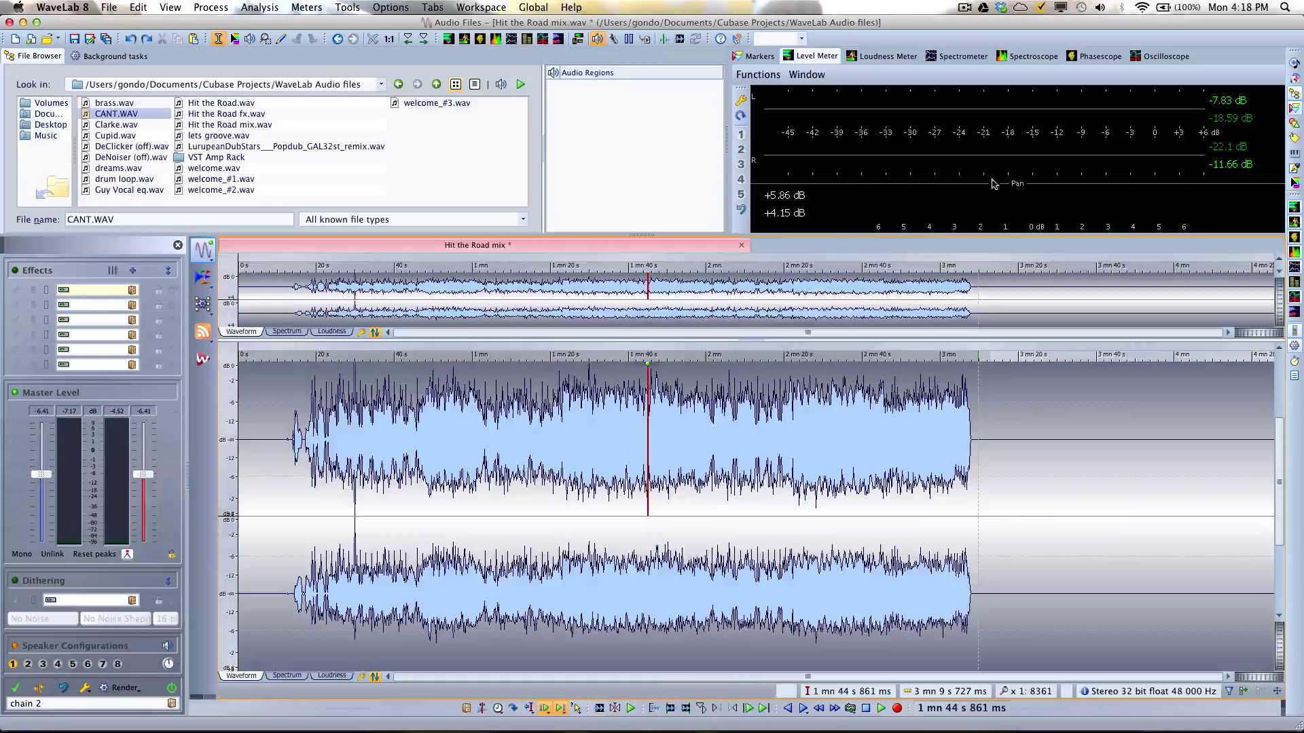
View the Spectroscope, Phasescope, Spectrometer and Loudness Meter in turn, and return to the Level Meter.
left_click(1026, 57)
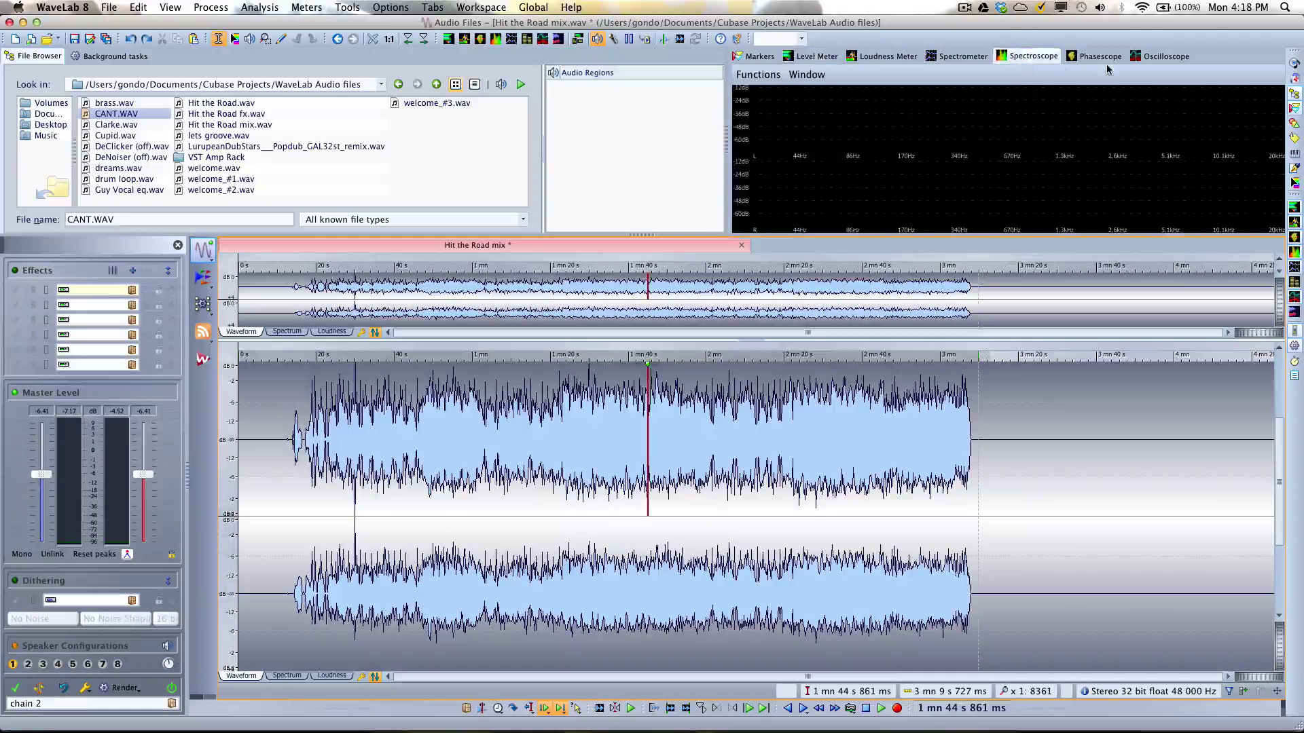
left_click(1095, 57)
left_click(1032, 56)
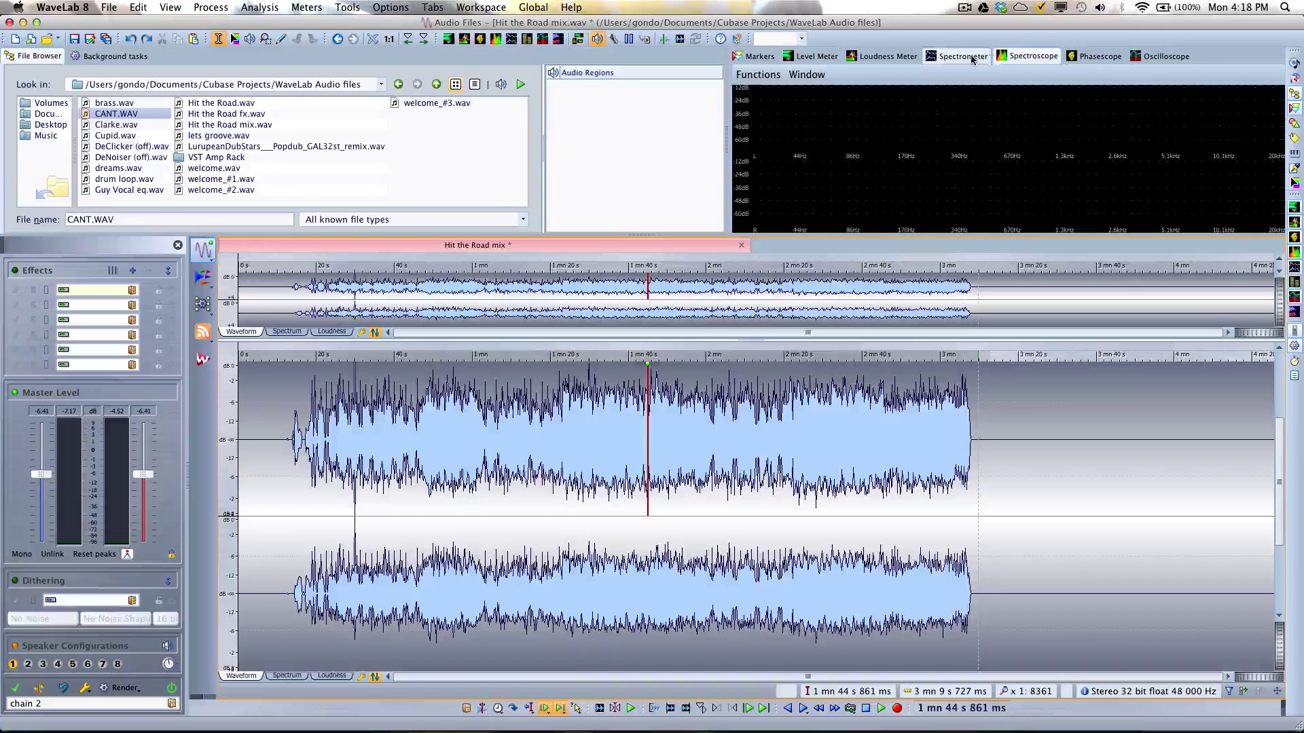
left_click(959, 56)
left_click(901, 57)
left_click(810, 56)
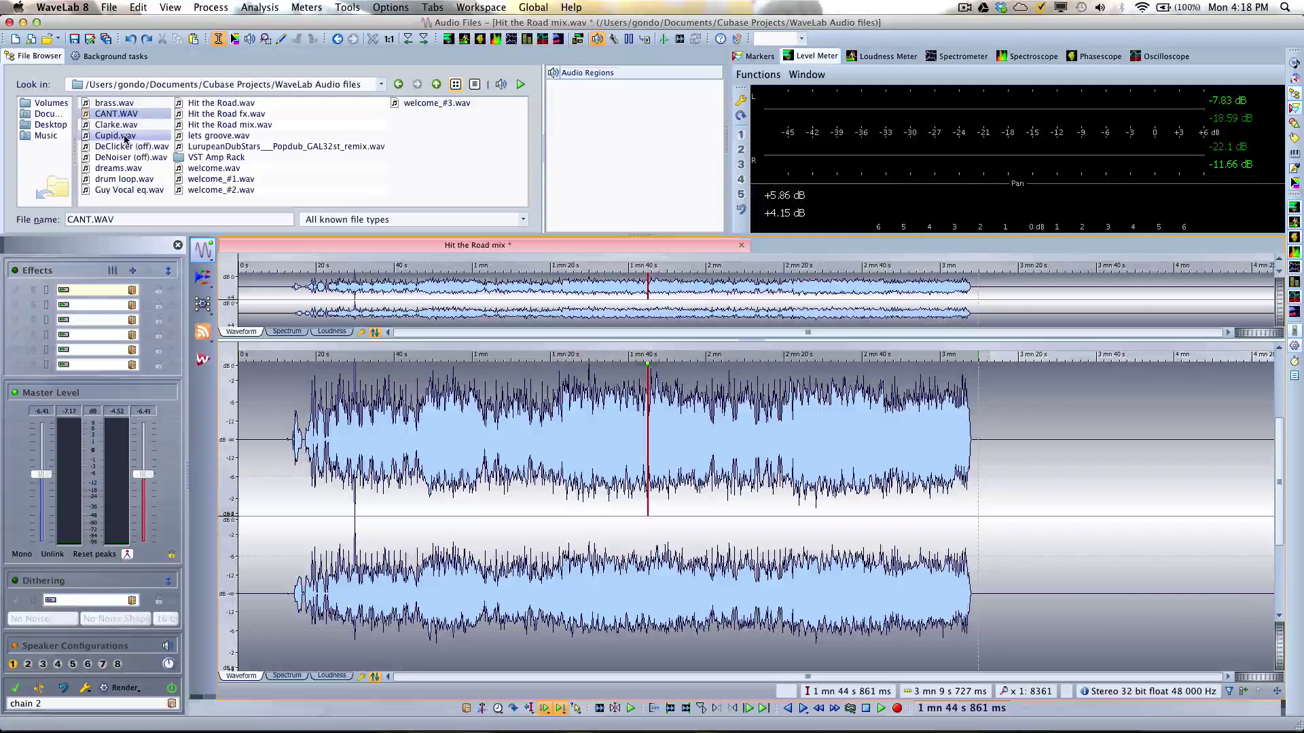
Open Cupid.wav in its own tab beside the Hit the Road mix, and switch back to the mix.
left_click_drag(132, 135, 927, 254)
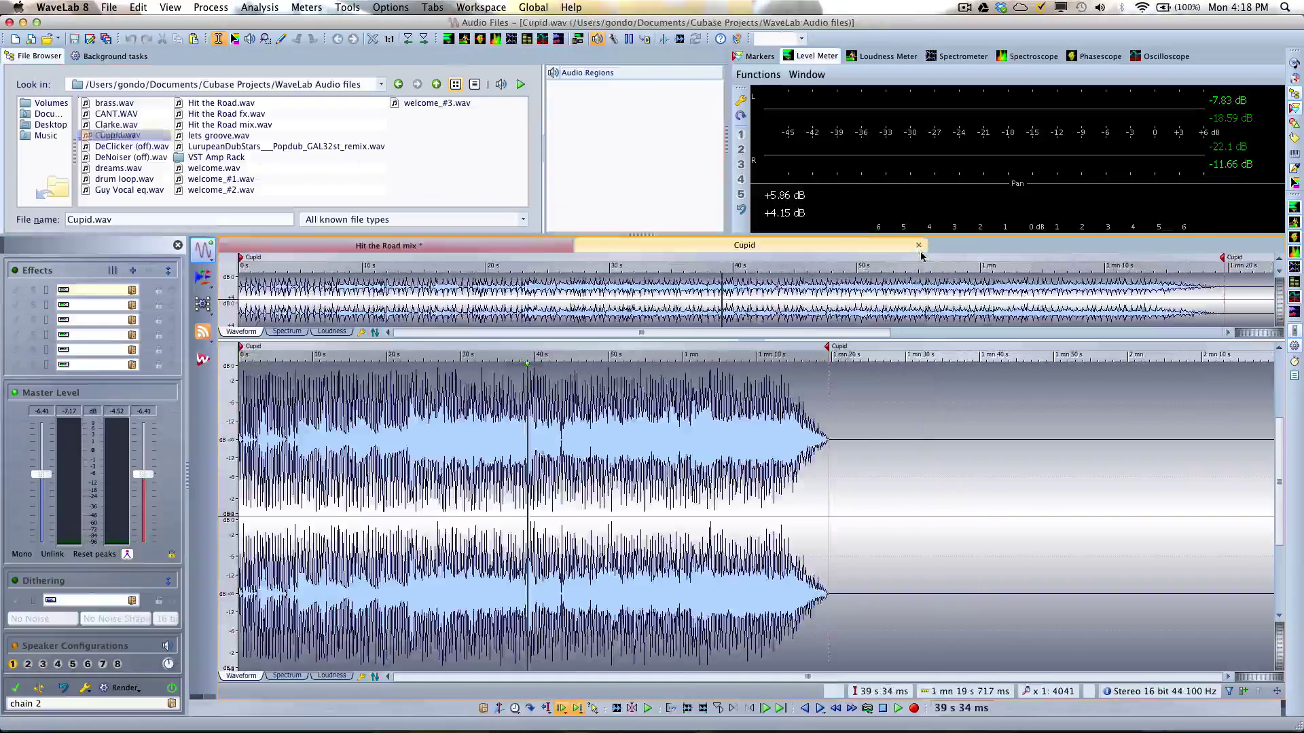
left_click(474, 248)
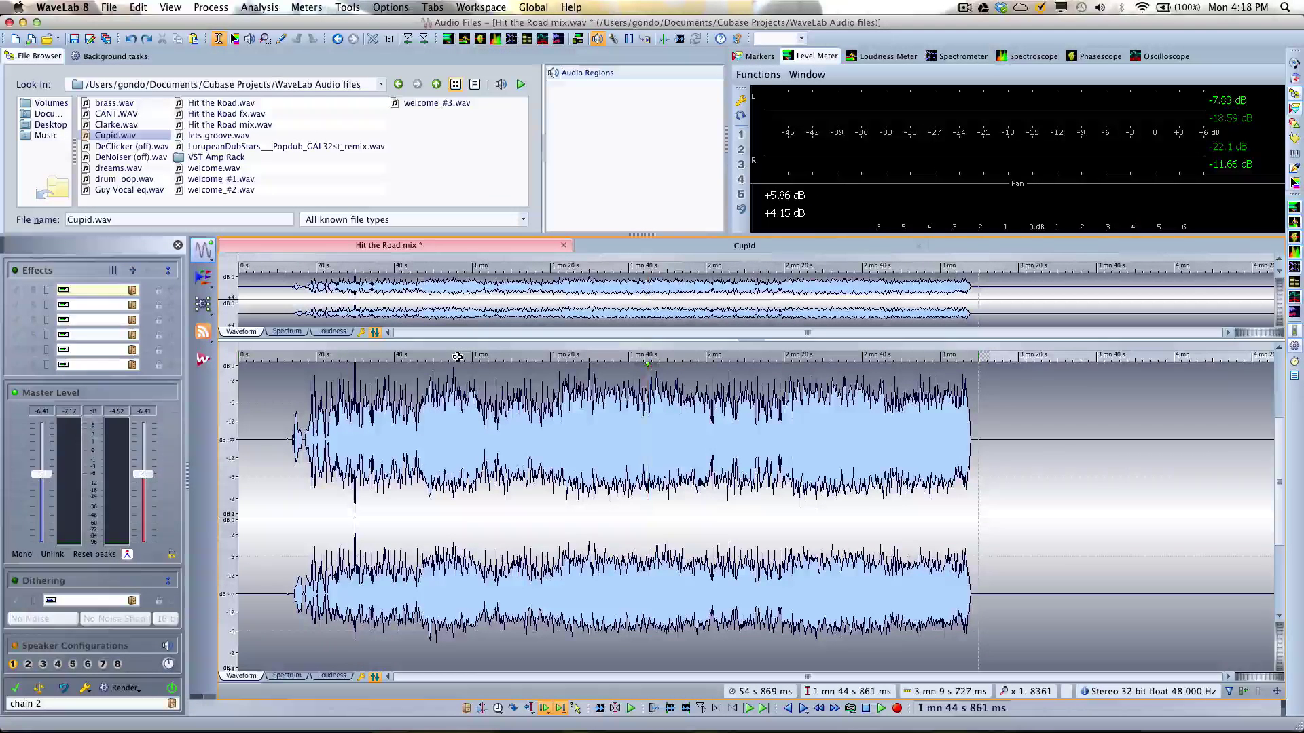
left_click(535, 356)
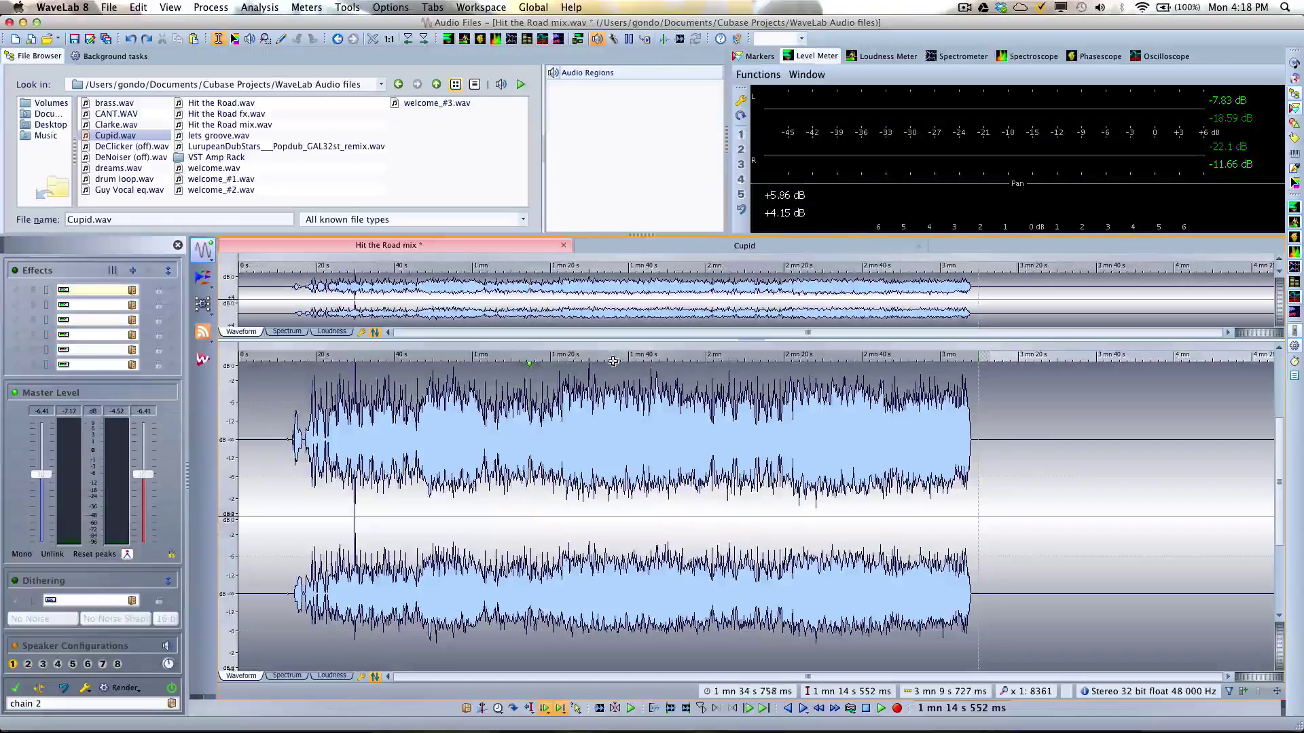
left_click_drag(611, 372, 568, 353)
left_click_drag(460, 303, 558, 335)
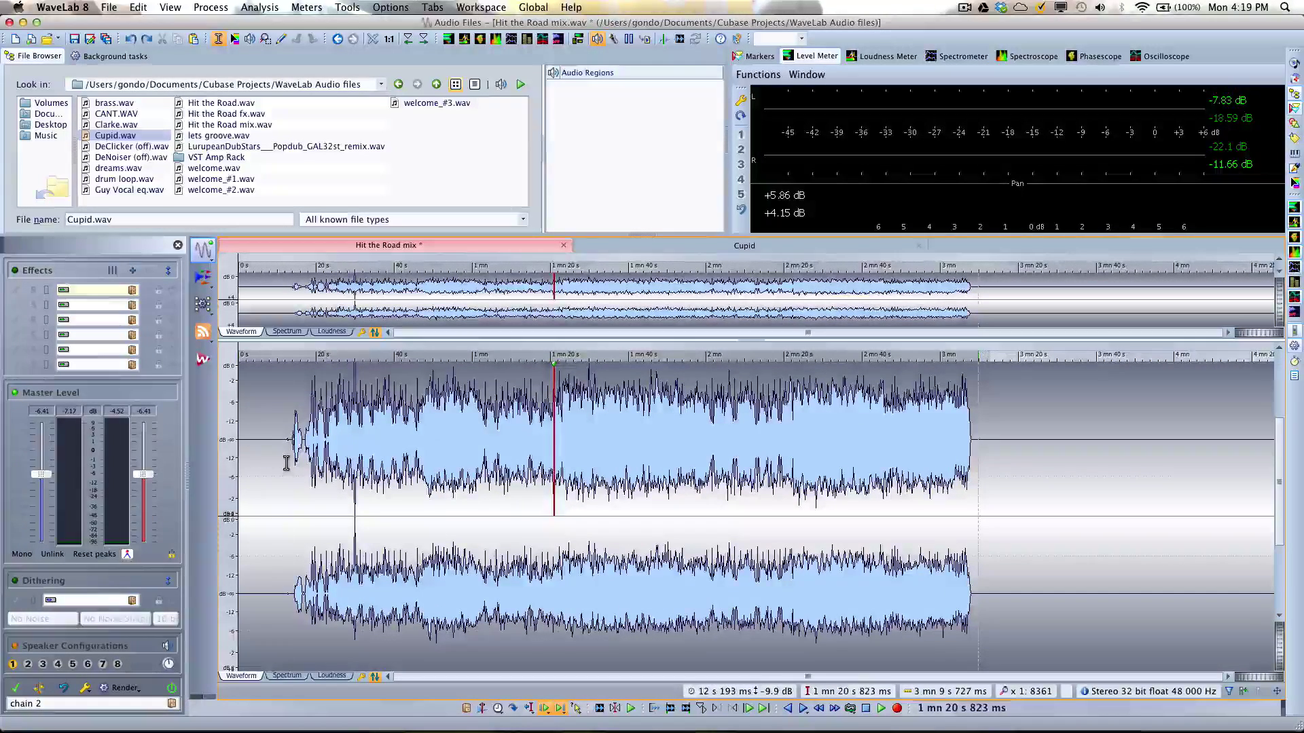
Cut the silence of about 12 s from the start of the Hit the Road mix.
left_click_drag(286, 463, 229, 472)
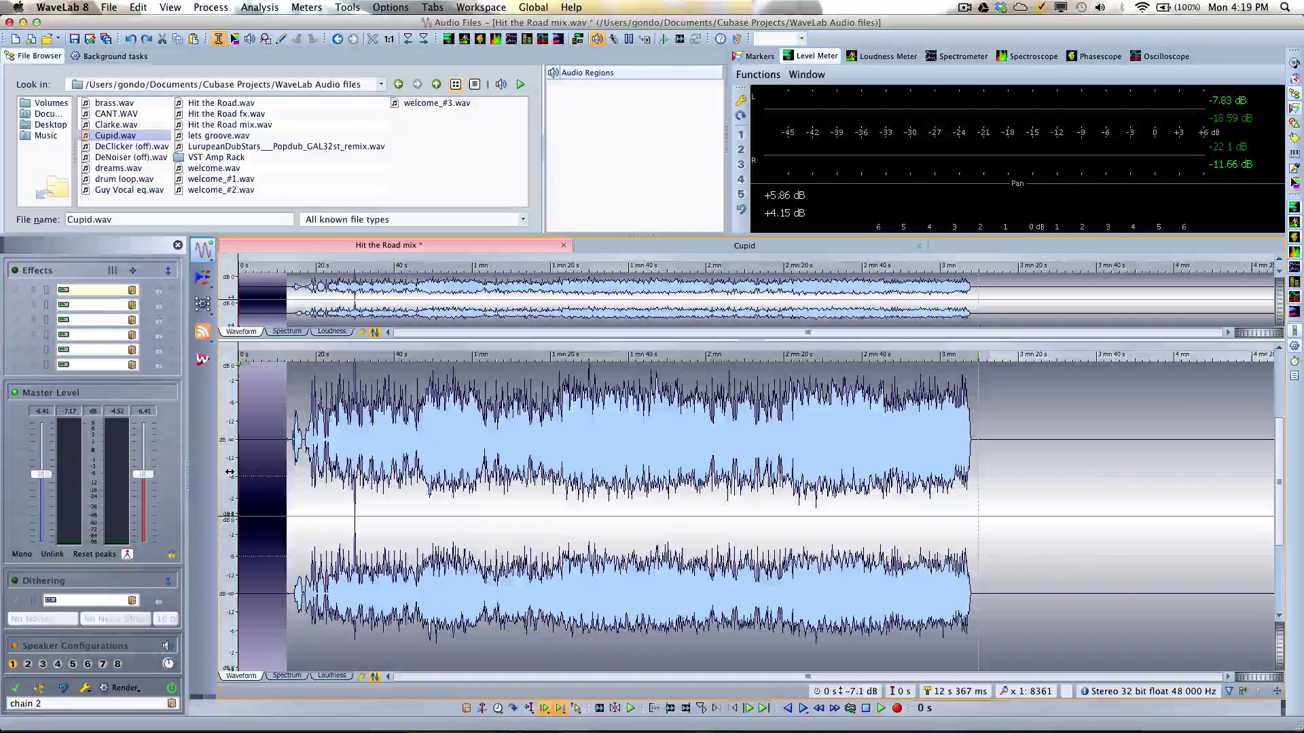
right_click(255, 416)
left_click(299, 430)
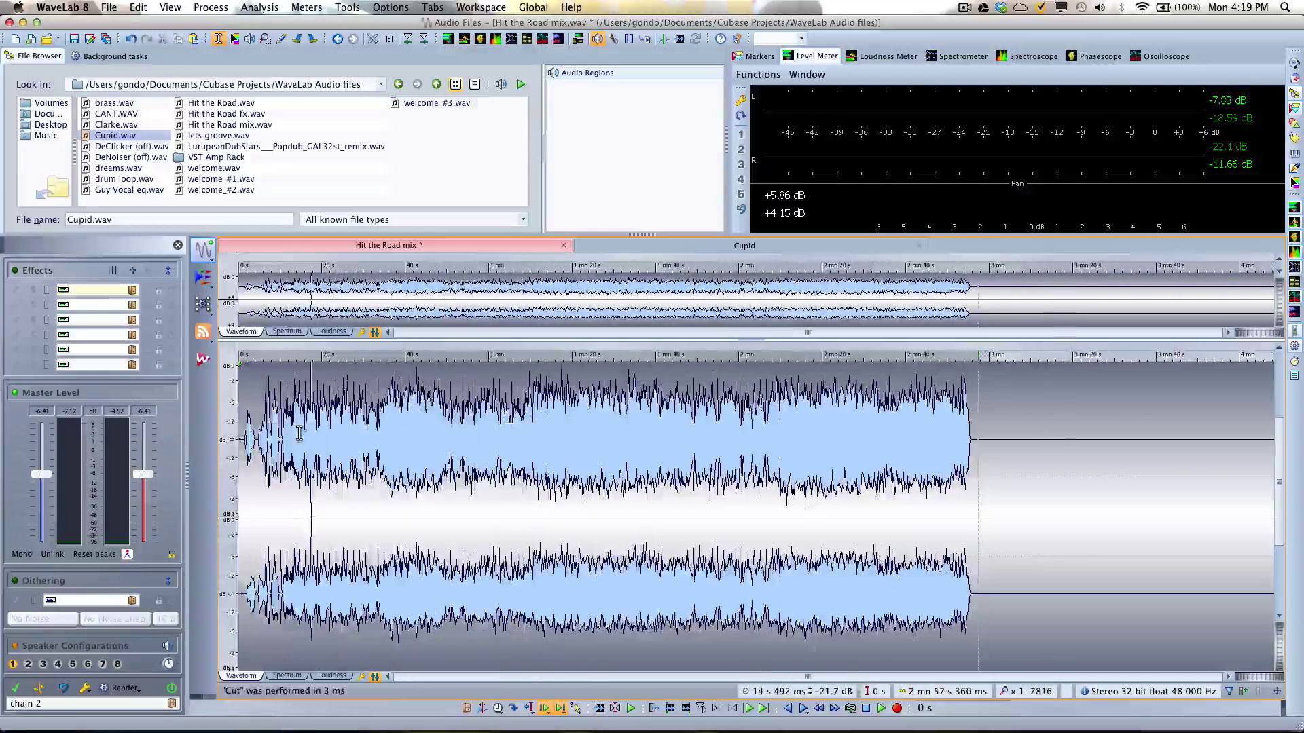
Copy a passage of about 32 s ending near 2 mn 6 s in the mix.
left_click(765, 465, "shift")
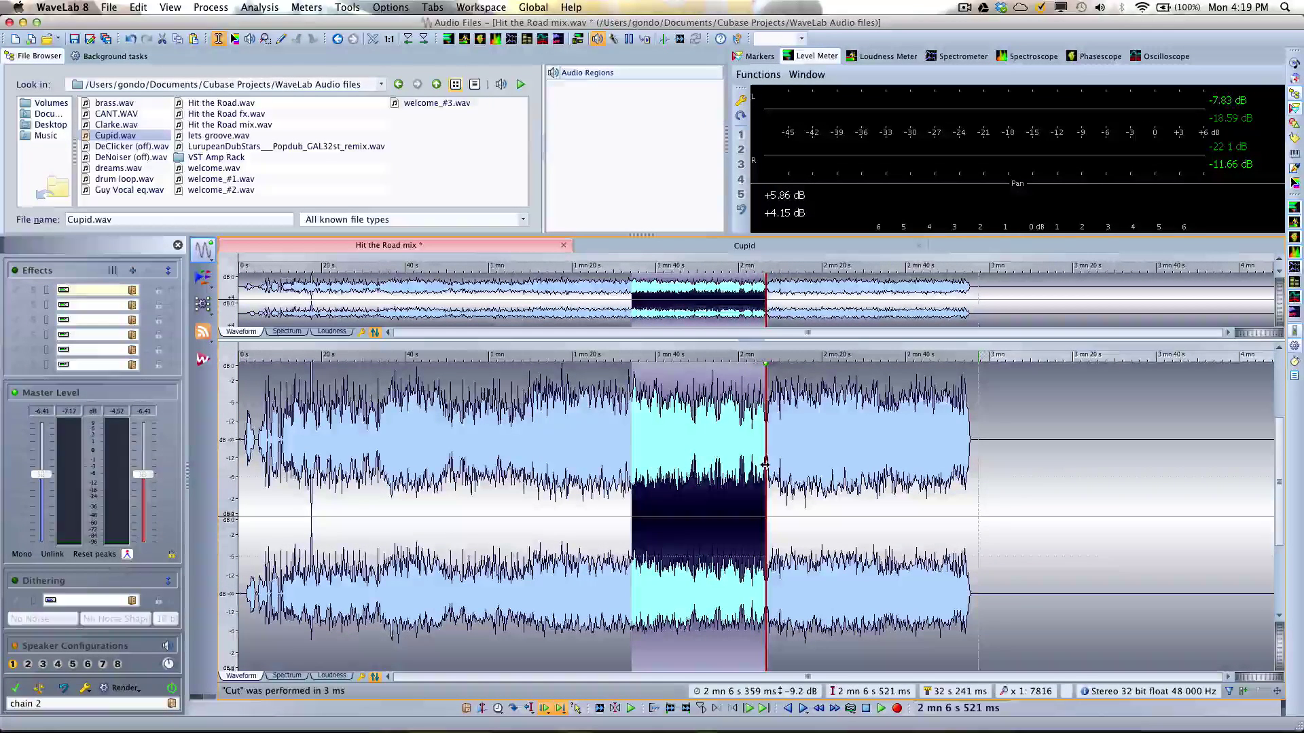
right_click(704, 463)
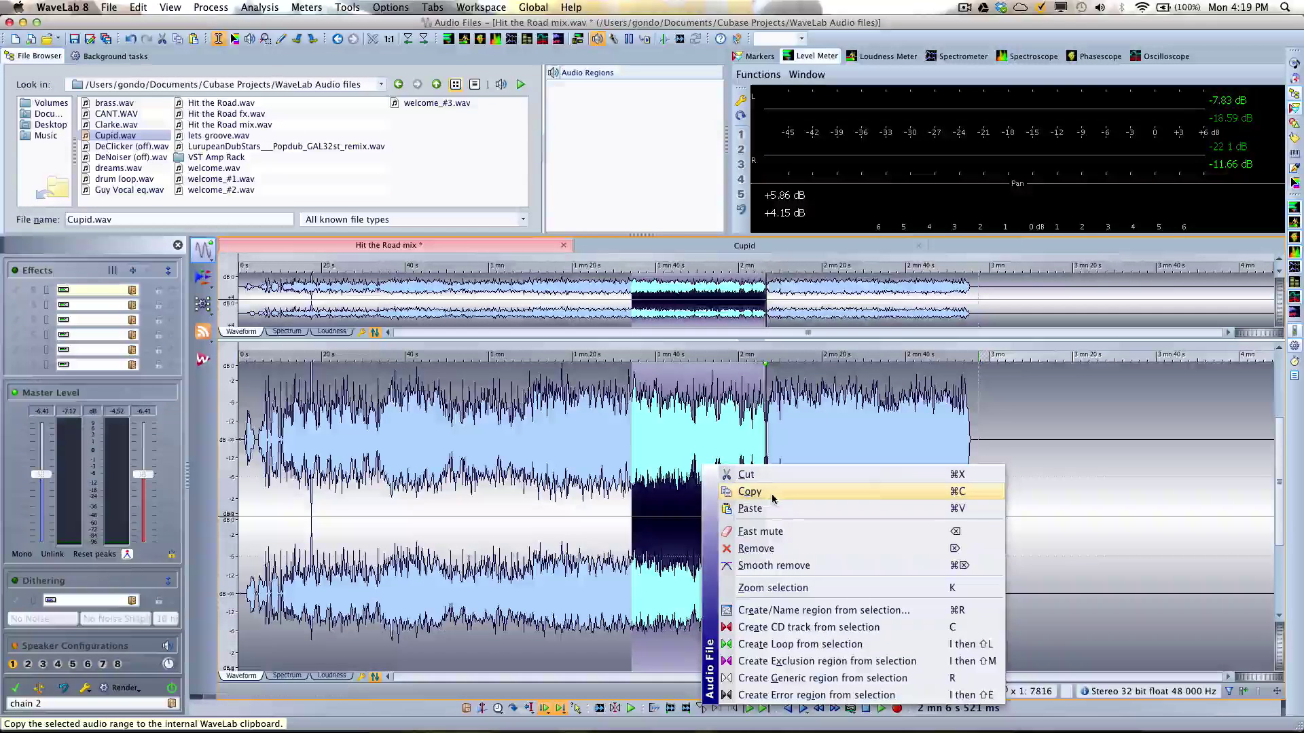
left_click(750, 491)
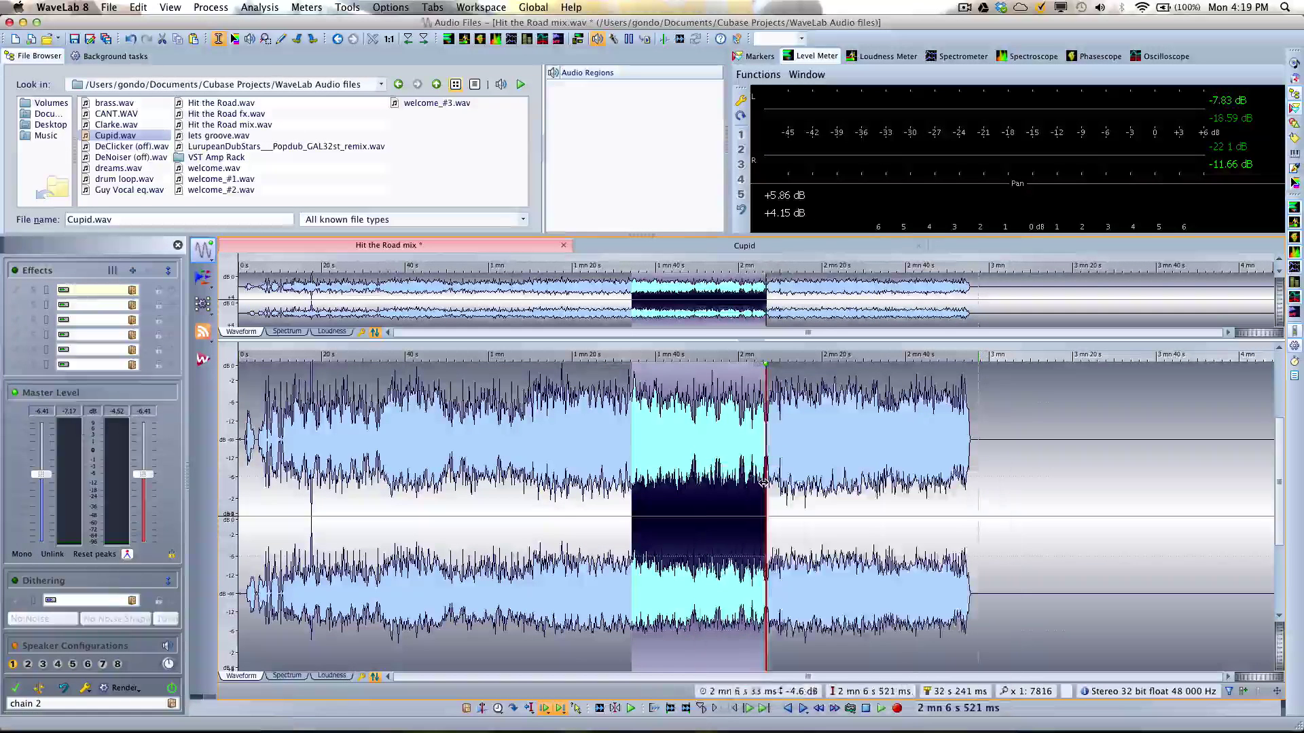
Insert a copy of a passage of about 17 s after the mix's end, and undo both this insertion and the opening cut.
left_click(596, 469)
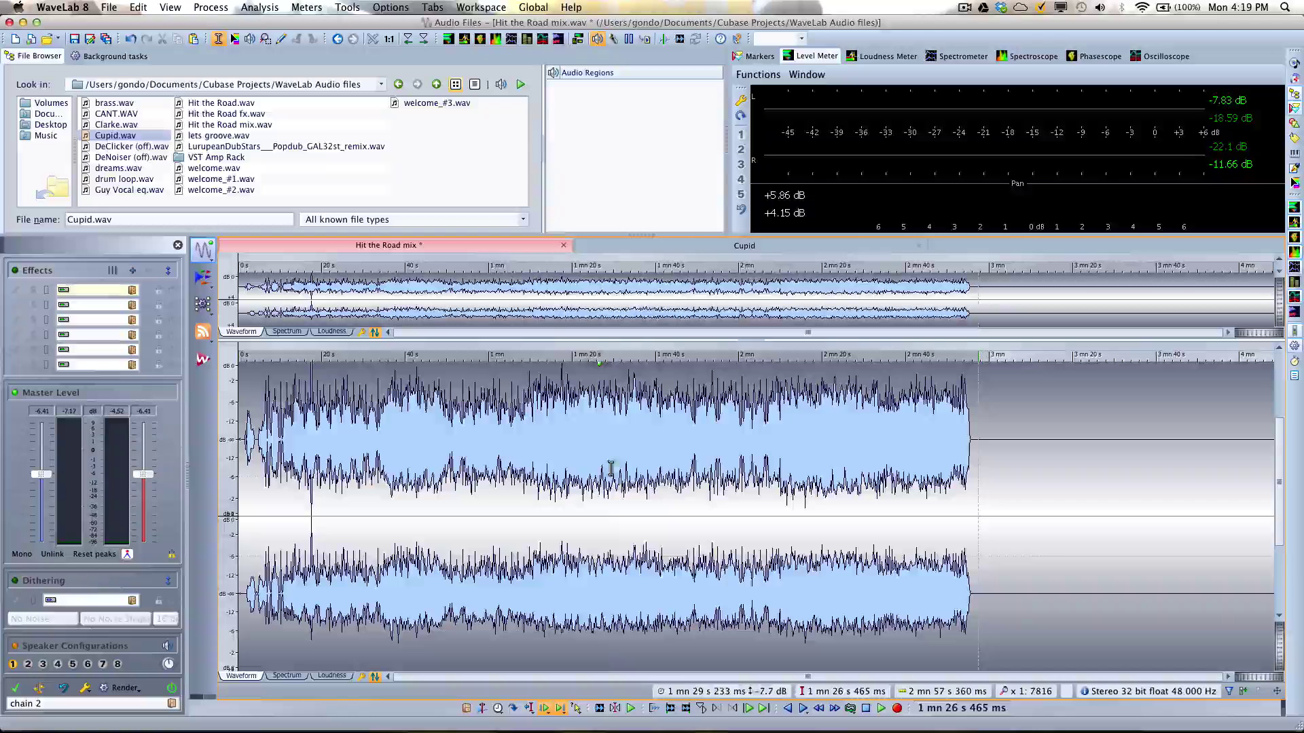
left_click_drag(605, 461, 1092, 489)
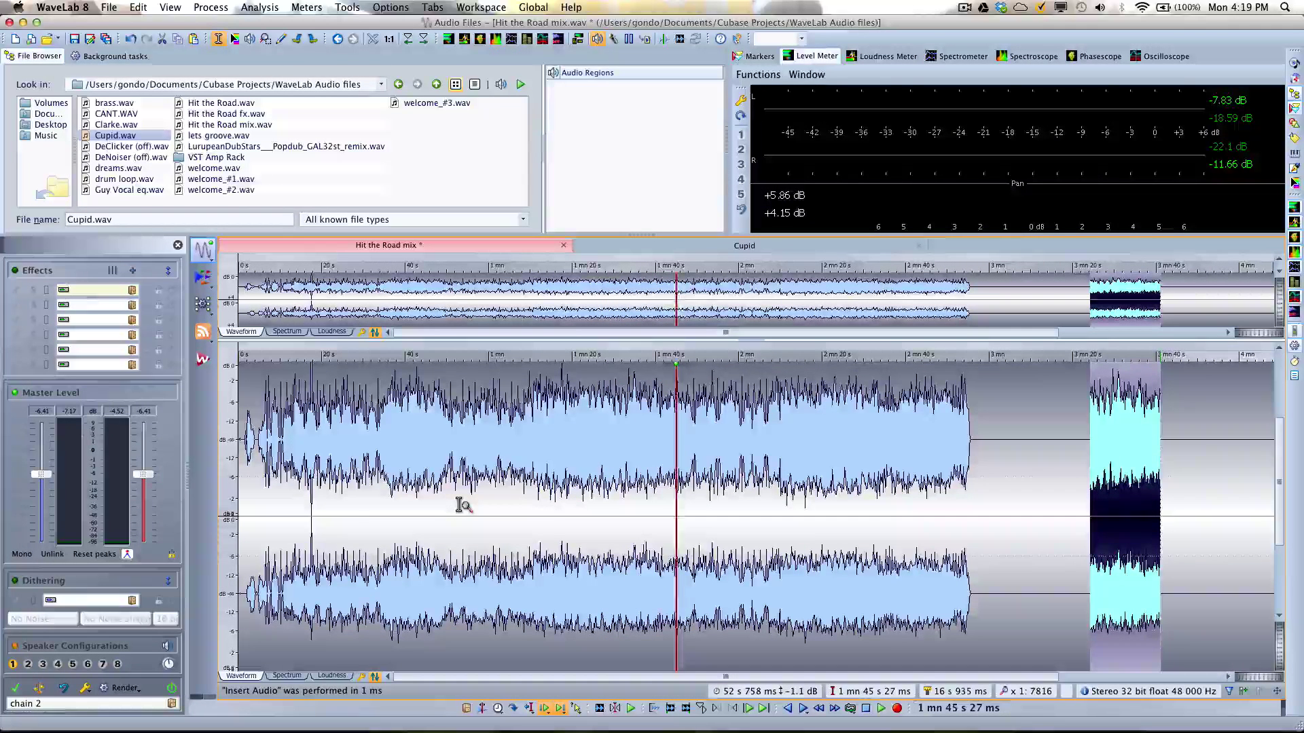
key("super+z")
key("super+z")
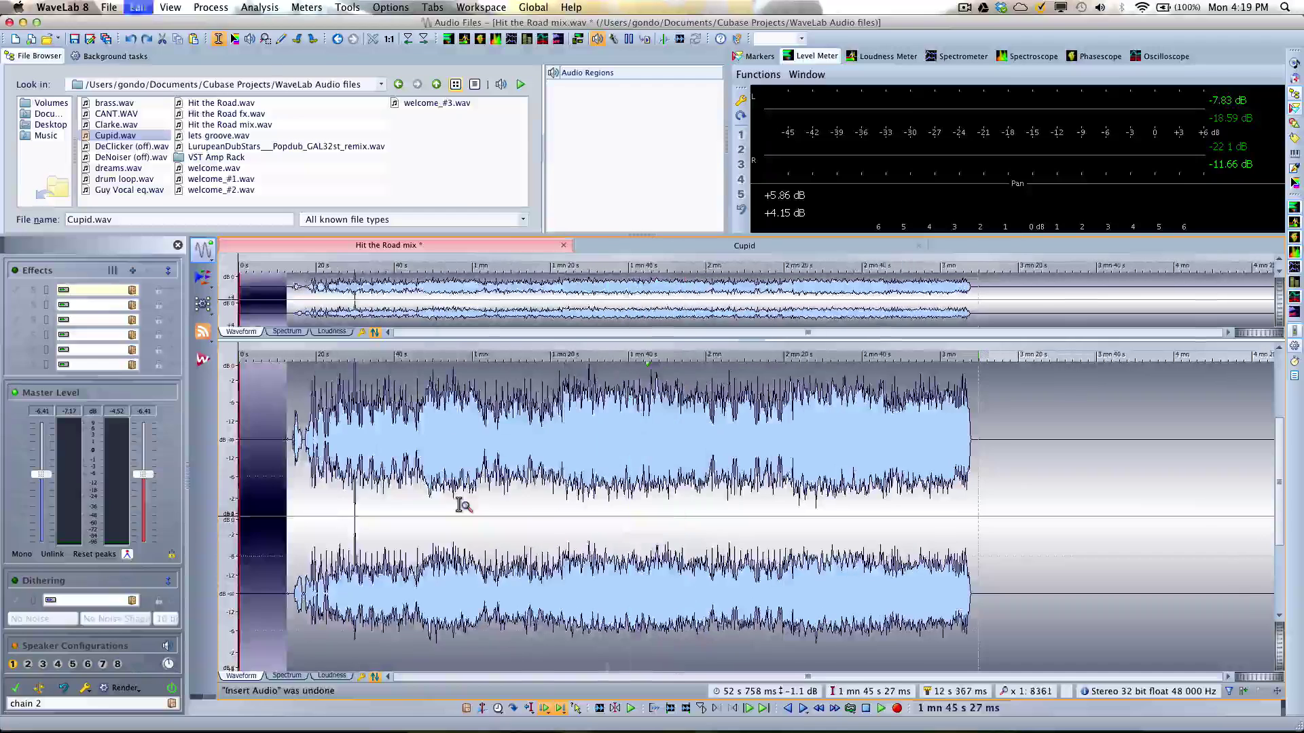
Create a new audio file from a mix passage of about 36 s ending near 2 mn 11 s, and return to the mix.
left_click_drag(609, 437, 750, 448)
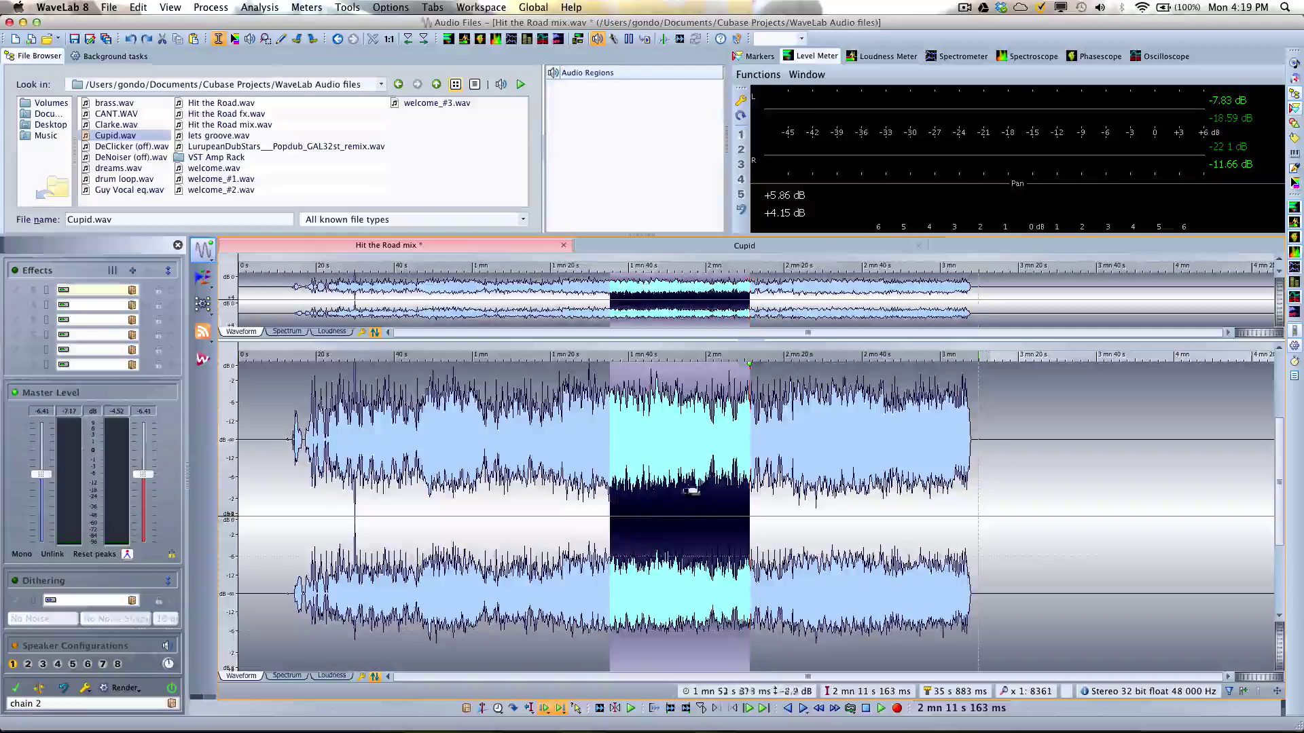
left_click_drag(664, 506, 964, 246)
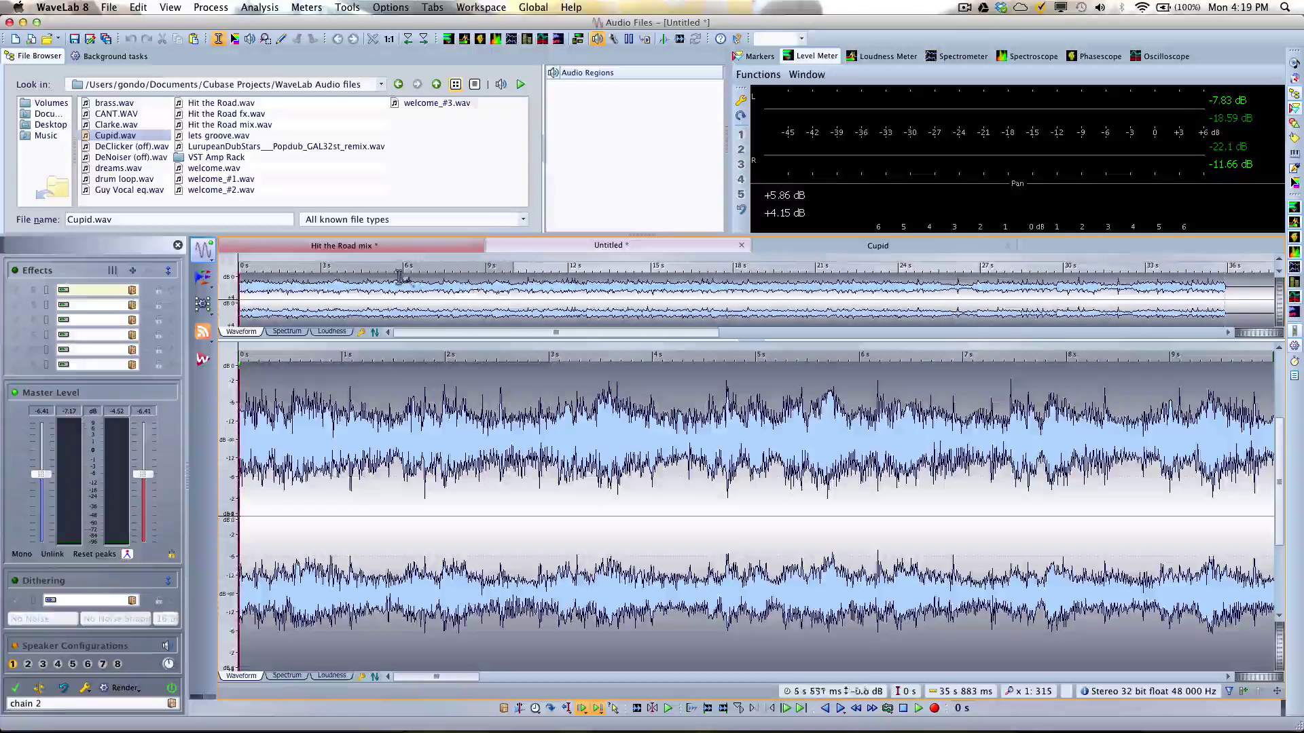
left_click(418, 246)
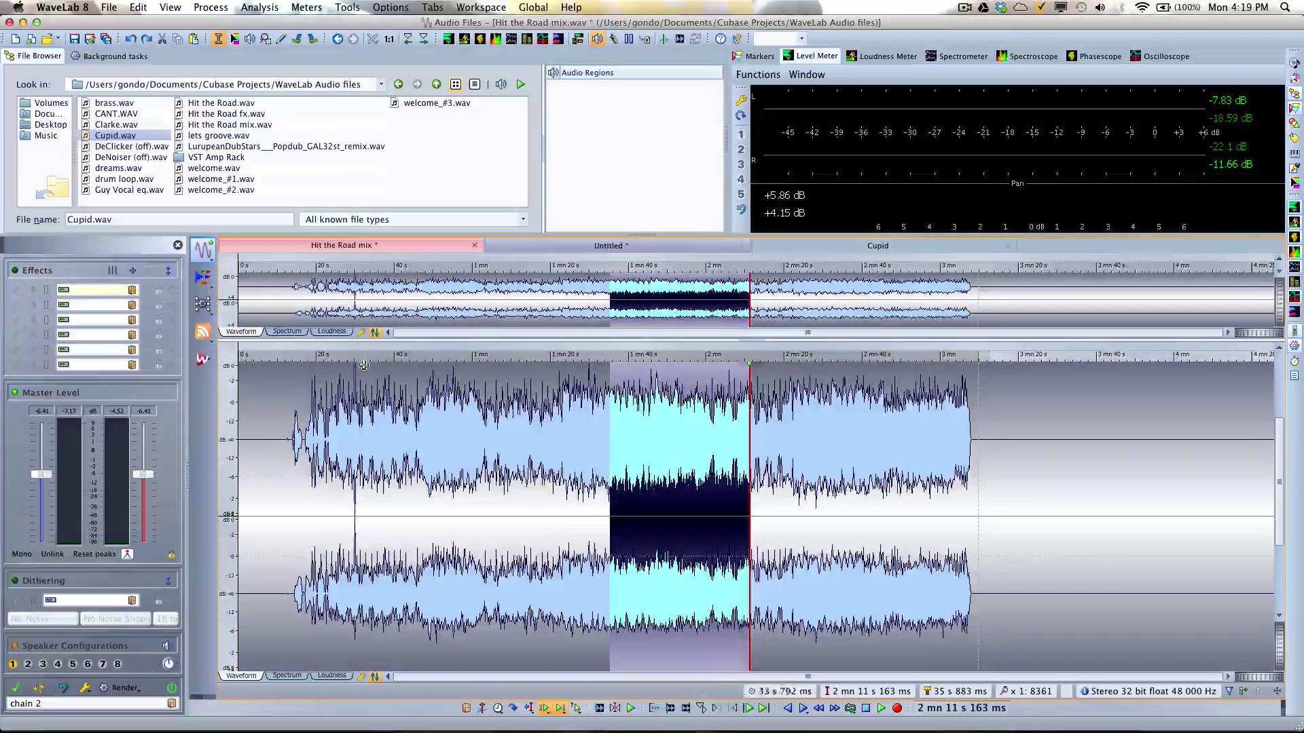
Play the mix from about 28 s through the click near 29.8 s, and select the 2 ms spike that causes it.
left_click_drag(354, 362, 288, 445)
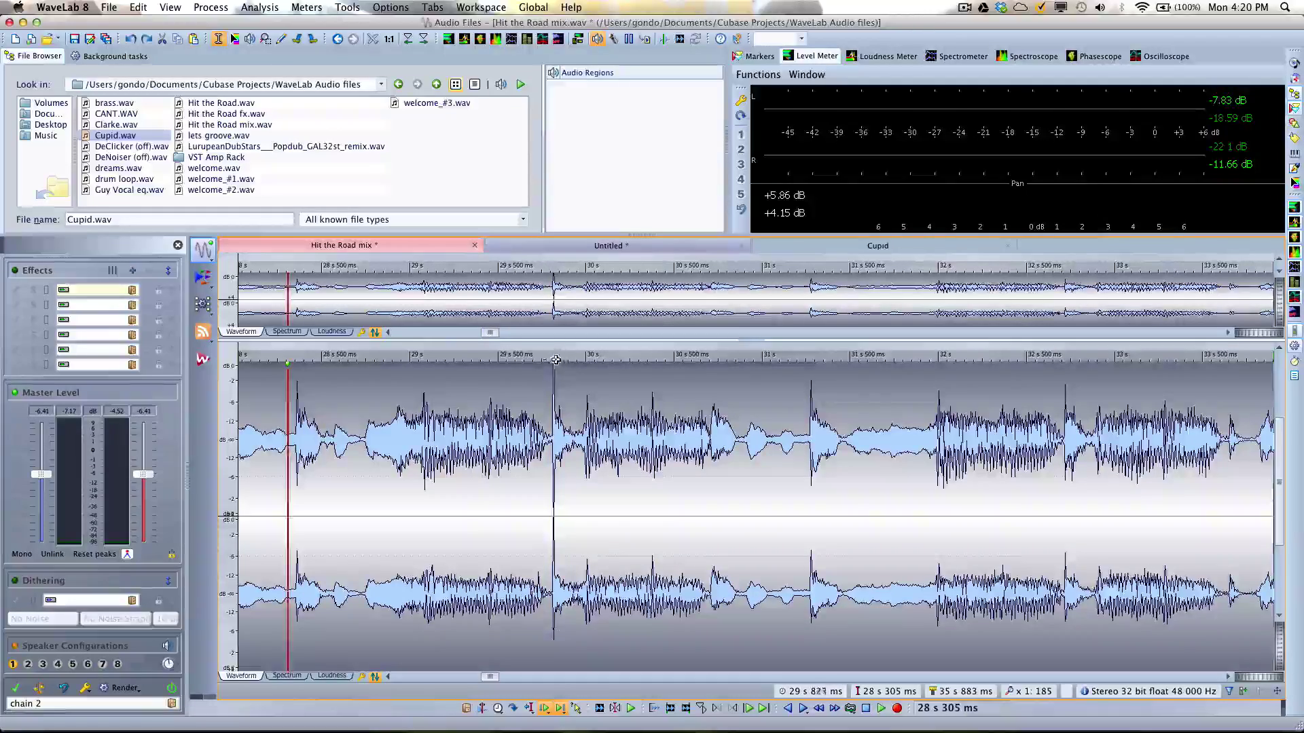
left_click_drag(435, 354, 376, 380)
key("space")
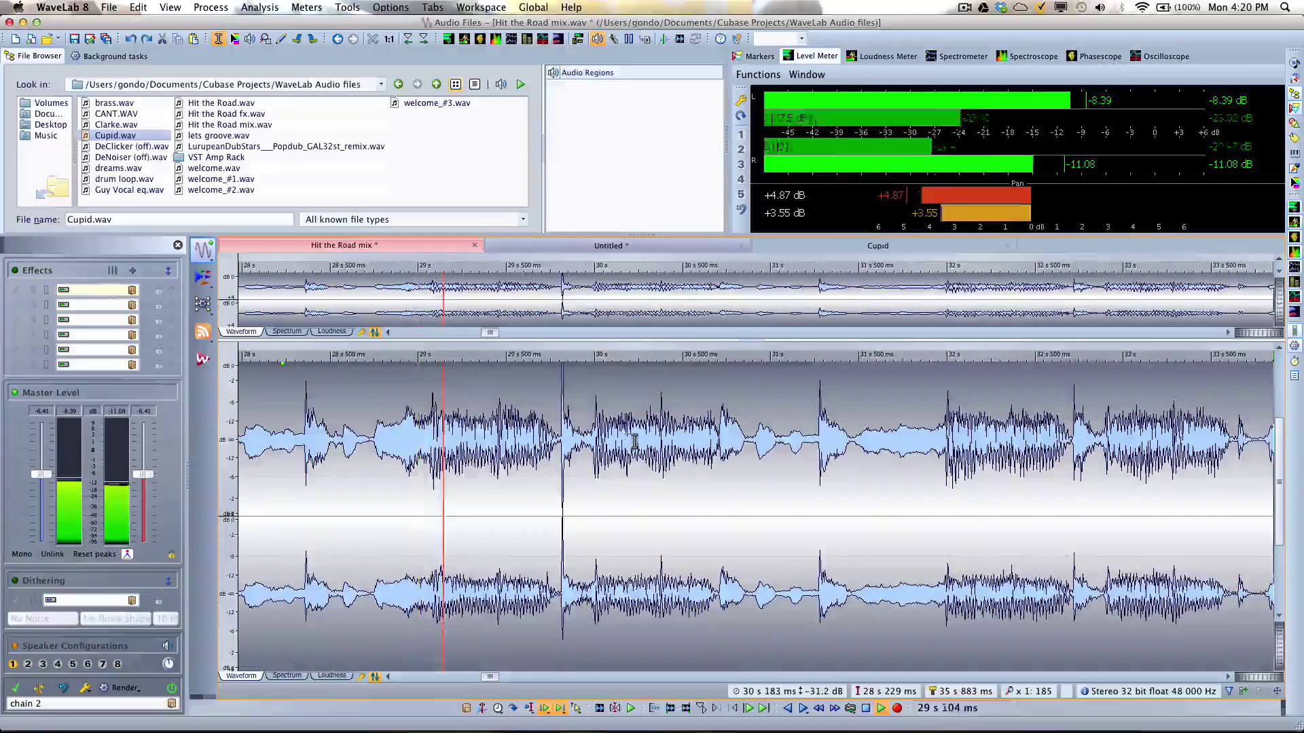
left_click(563, 359)
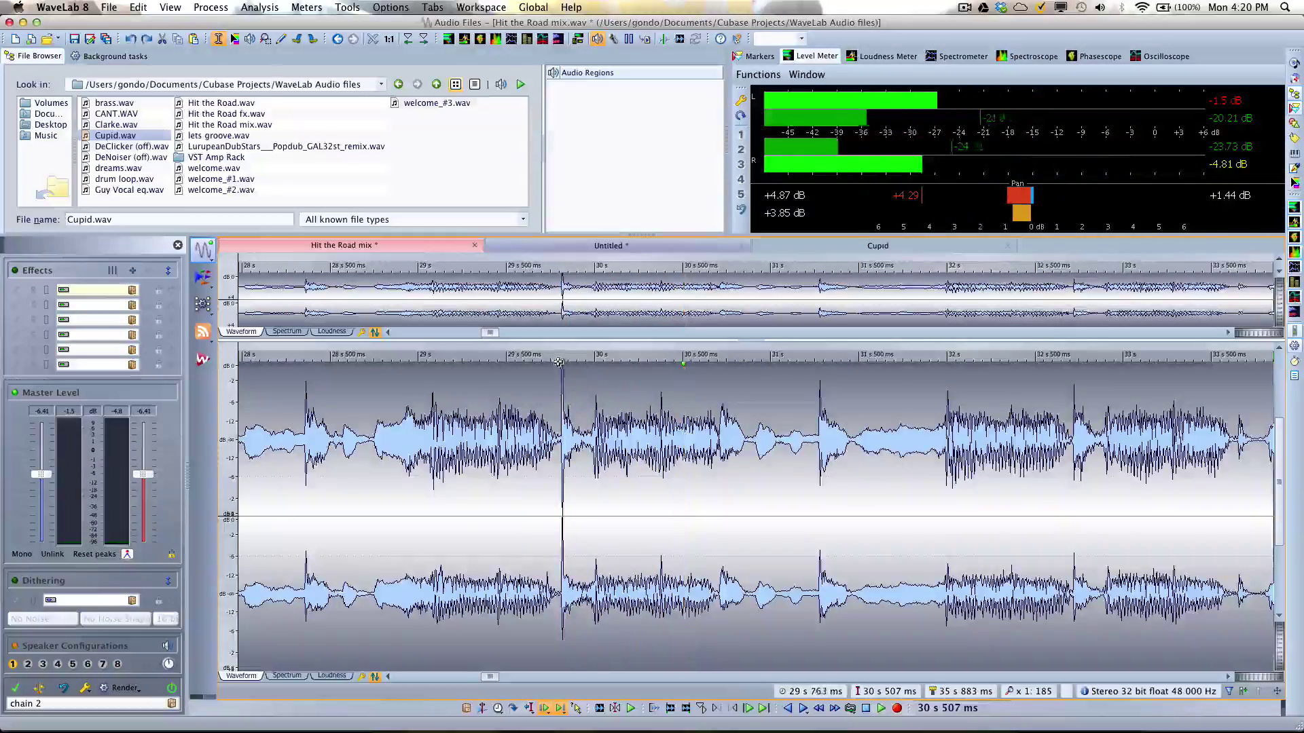
left_click_drag(565, 359, 610, 455)
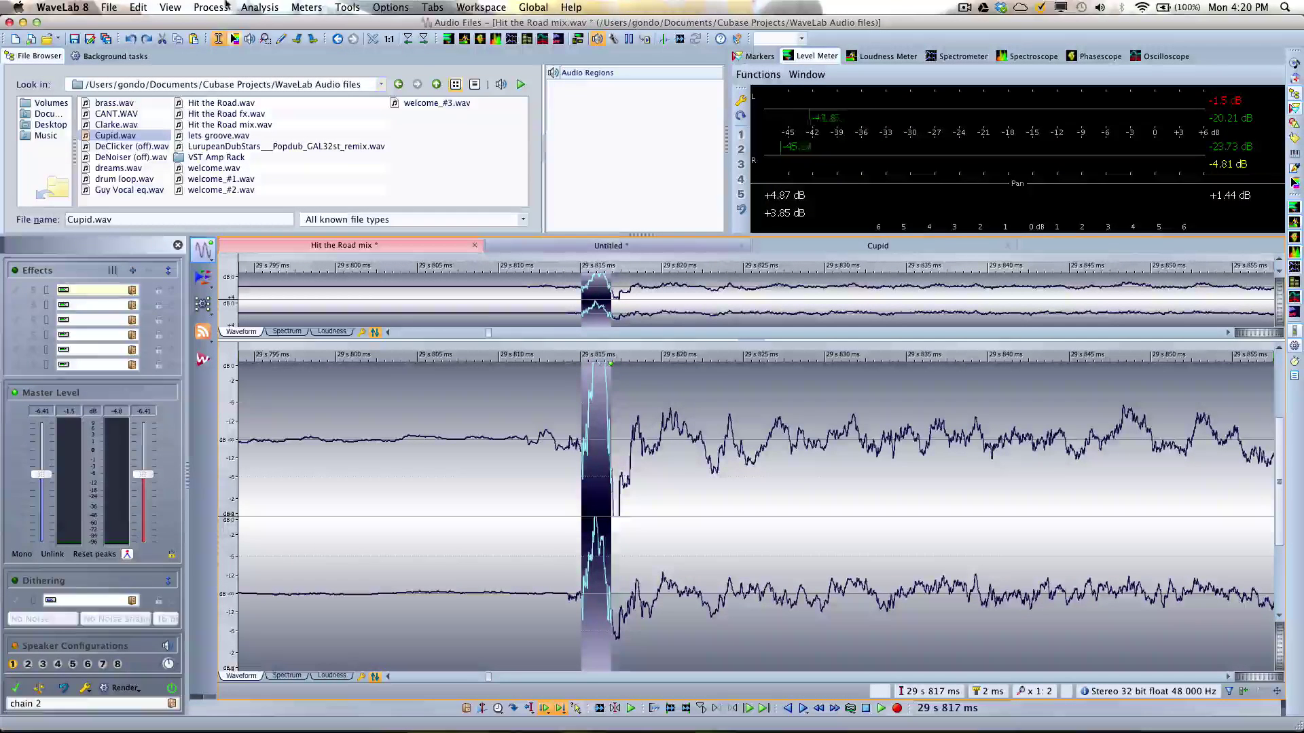
Try lowering the selected spike with a gain change of -3.600 dB, and undo it.
left_click(213, 7)
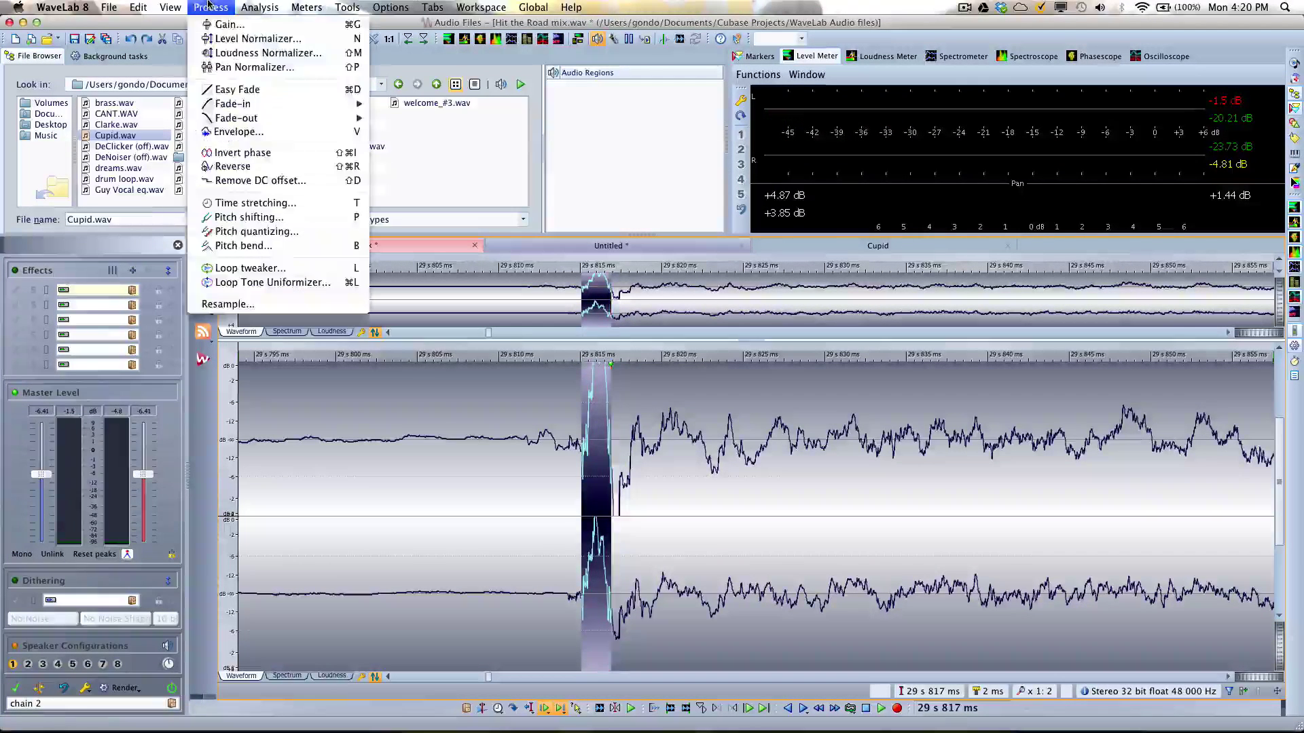
left_click(219, 26)
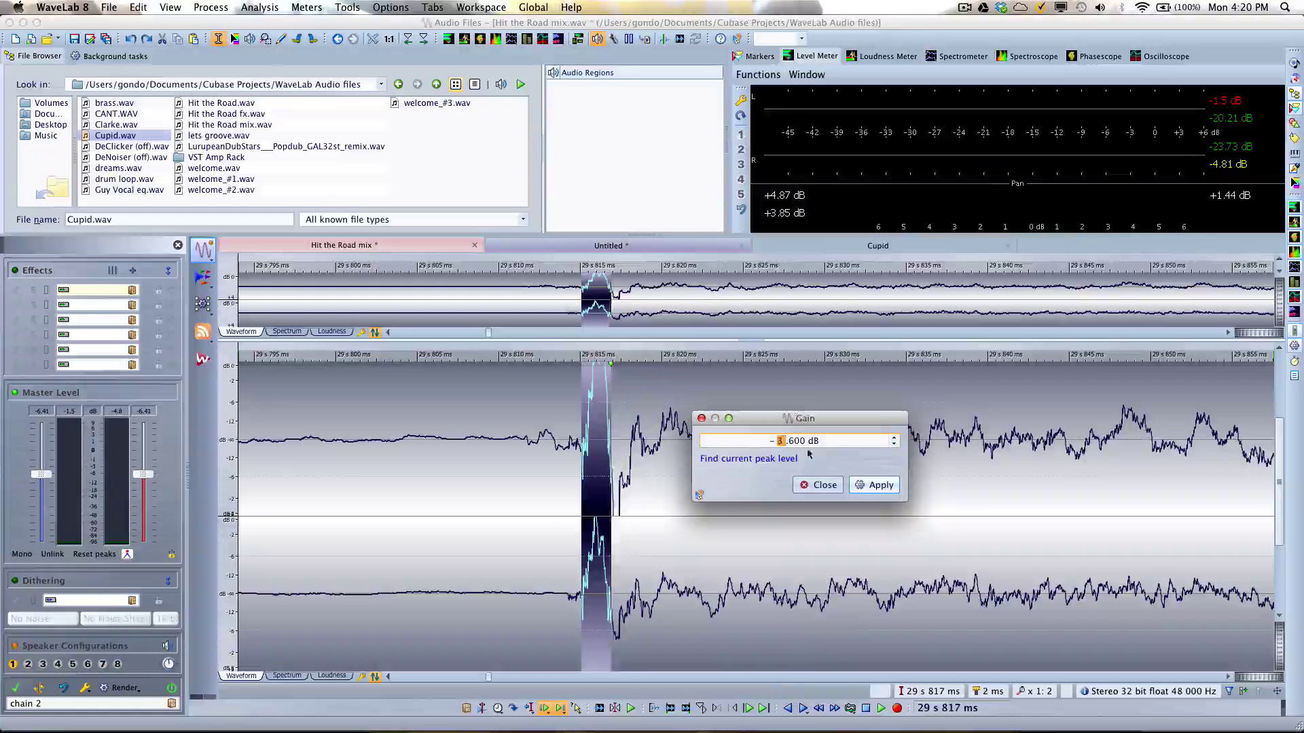
left_click(882, 486)
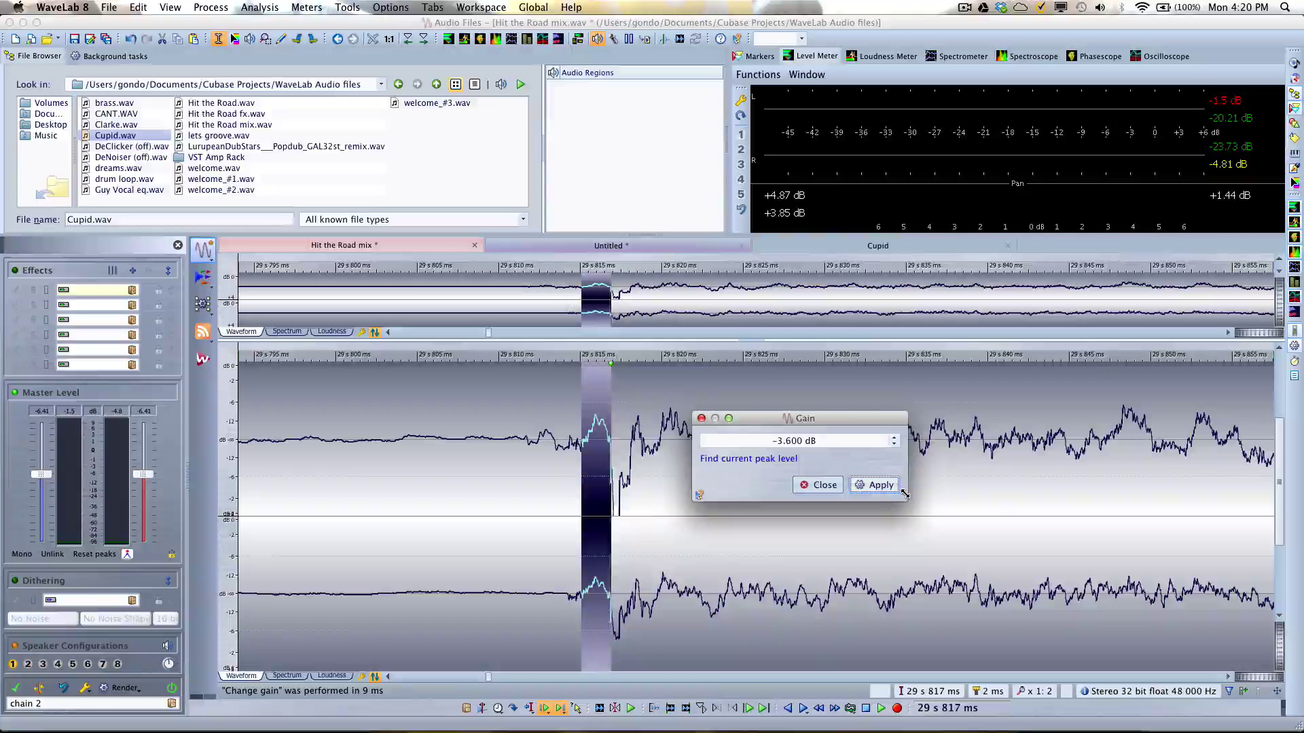
left_click(820, 485)
key("super+z")
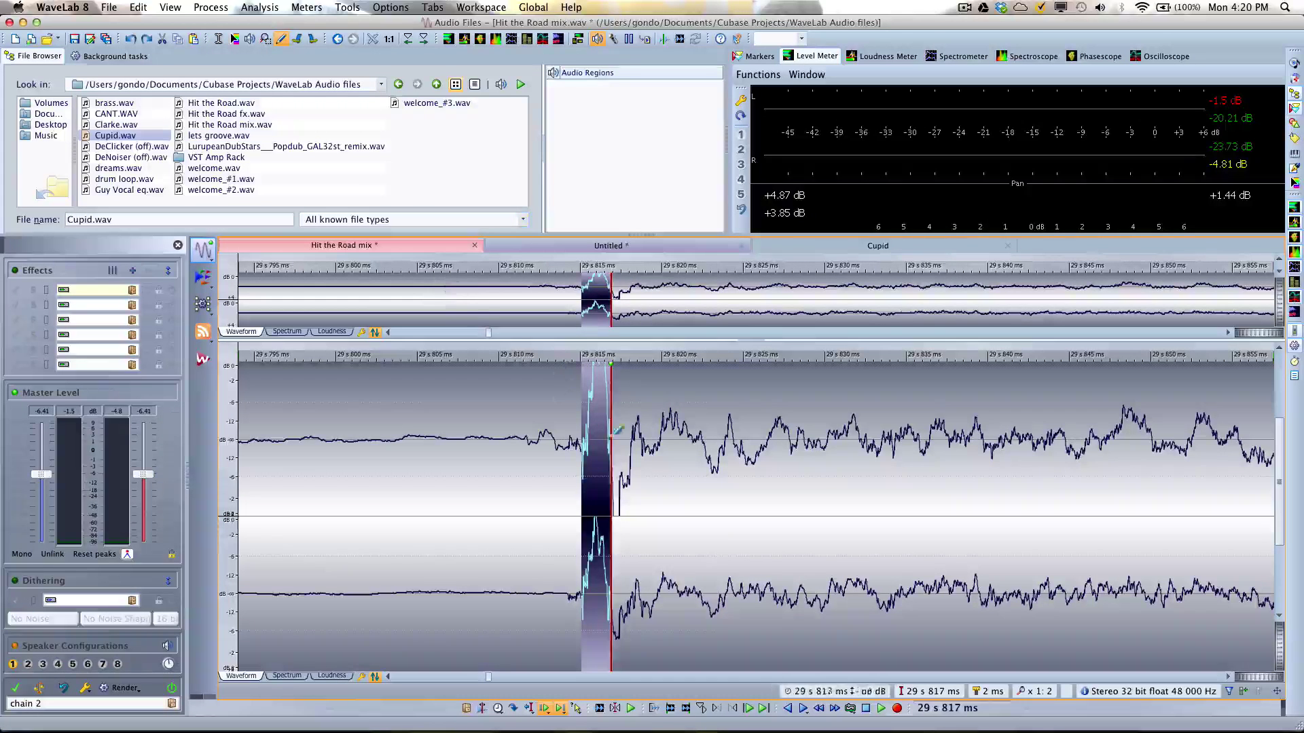
Redraw the spike's samples with the Pencil tool so they run nearly flat in both channels.
left_click_drag(589, 438, 606, 421)
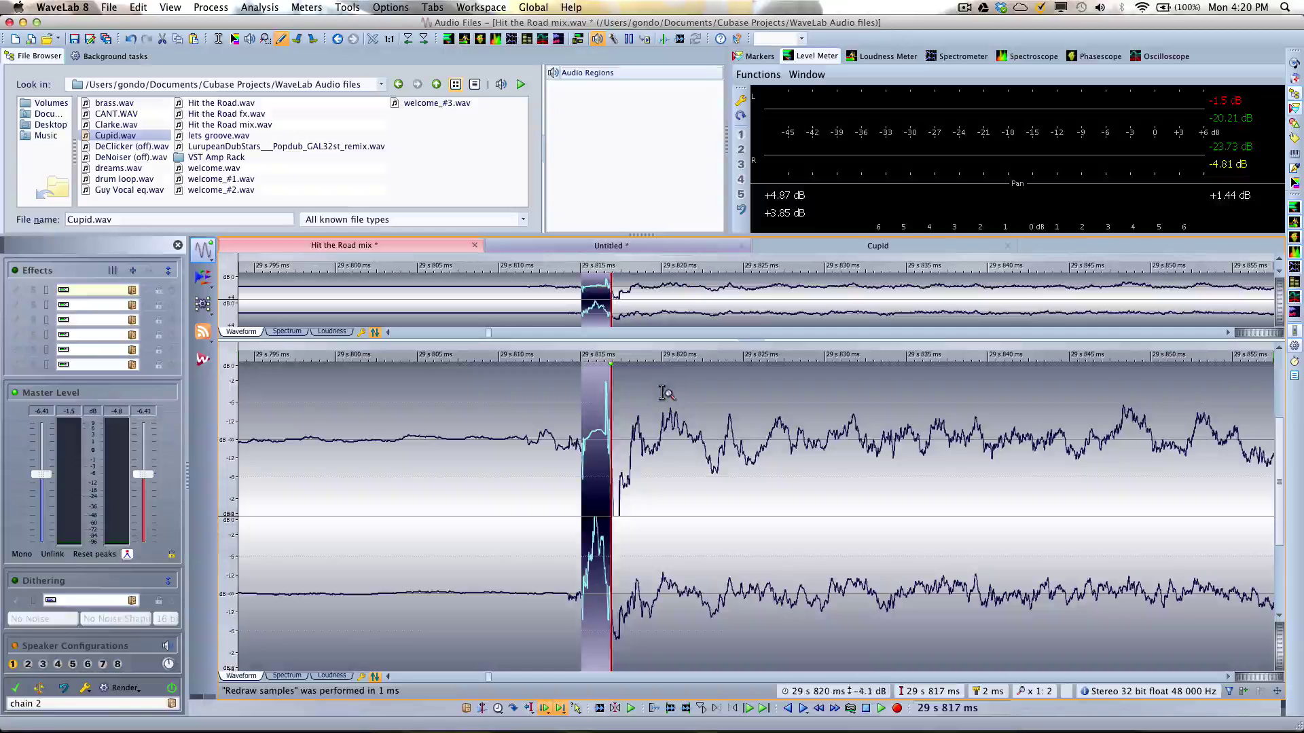
key("super+z")
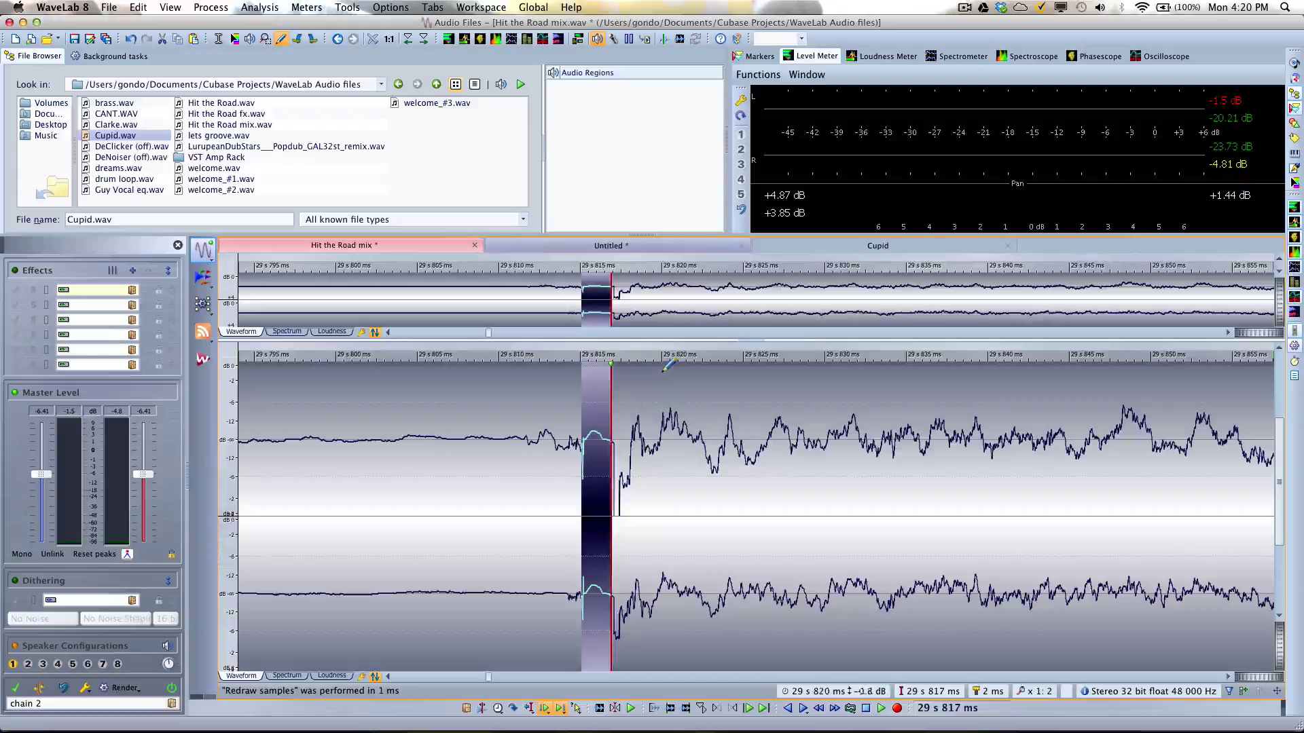
Play back the repaired passage from about 27 s and again from about 28.8 s to check the click.
left_click_drag(594, 362, 516, 503)
left_click_drag(555, 237, 455, 292)
key("space")
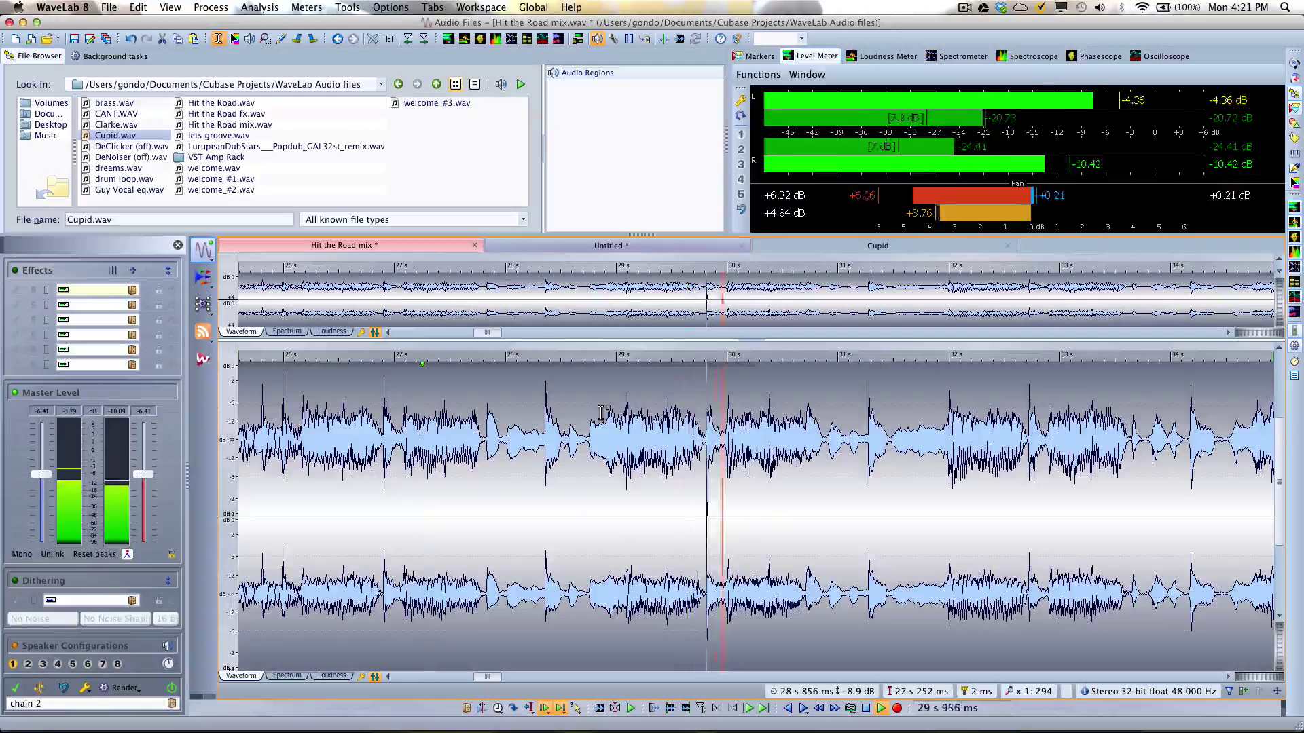
key("space")
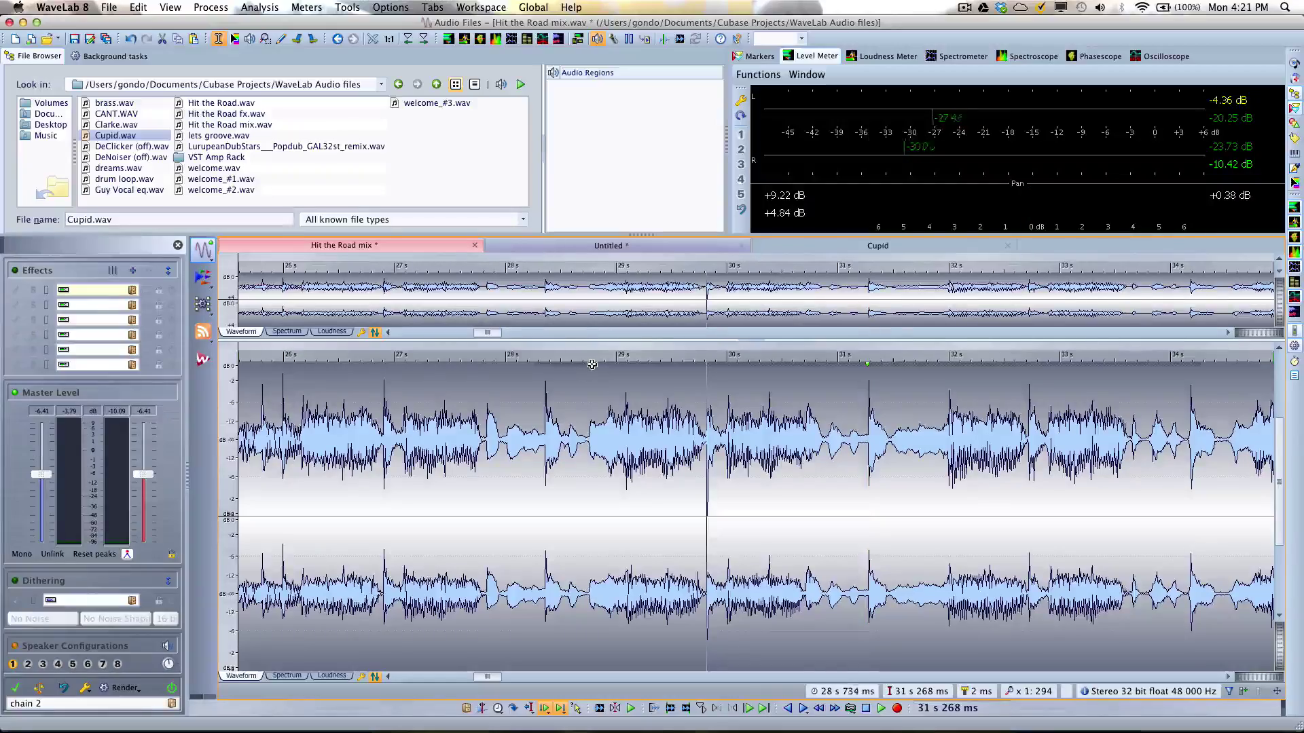
left_click_drag(593, 363, 596, 310)
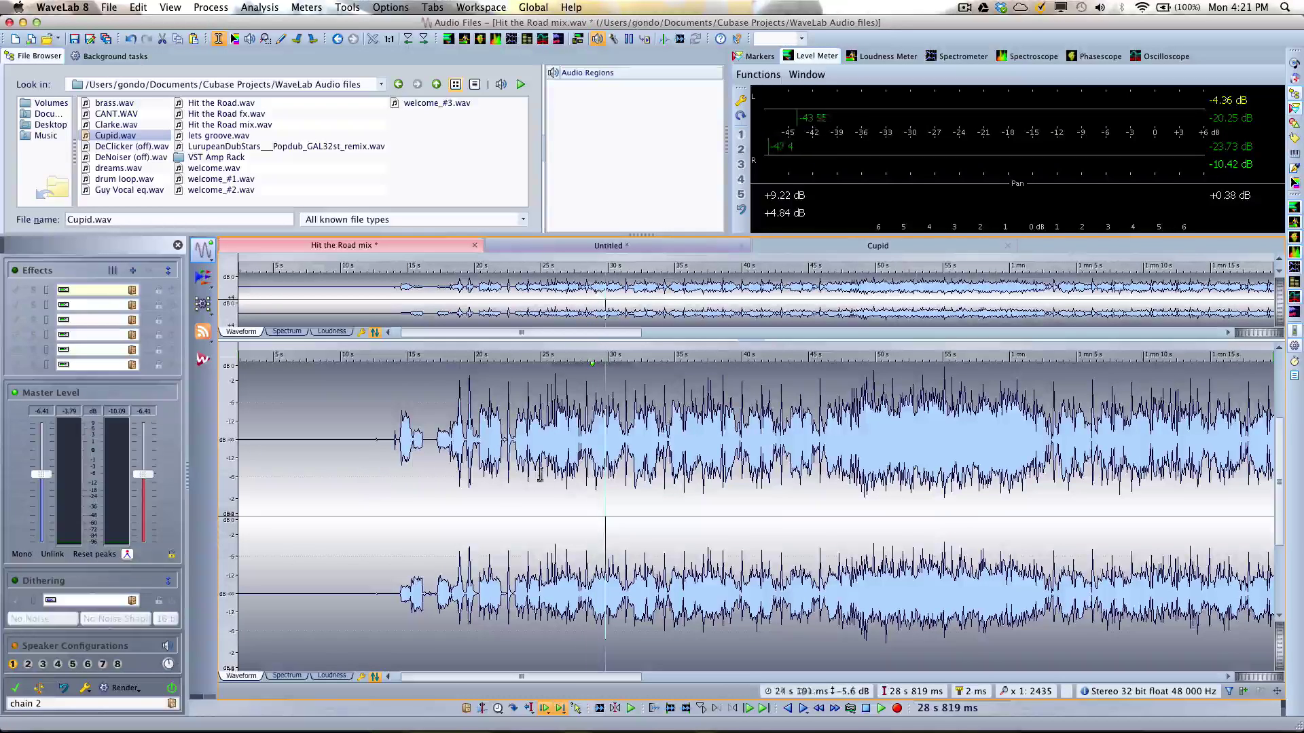
key("space")
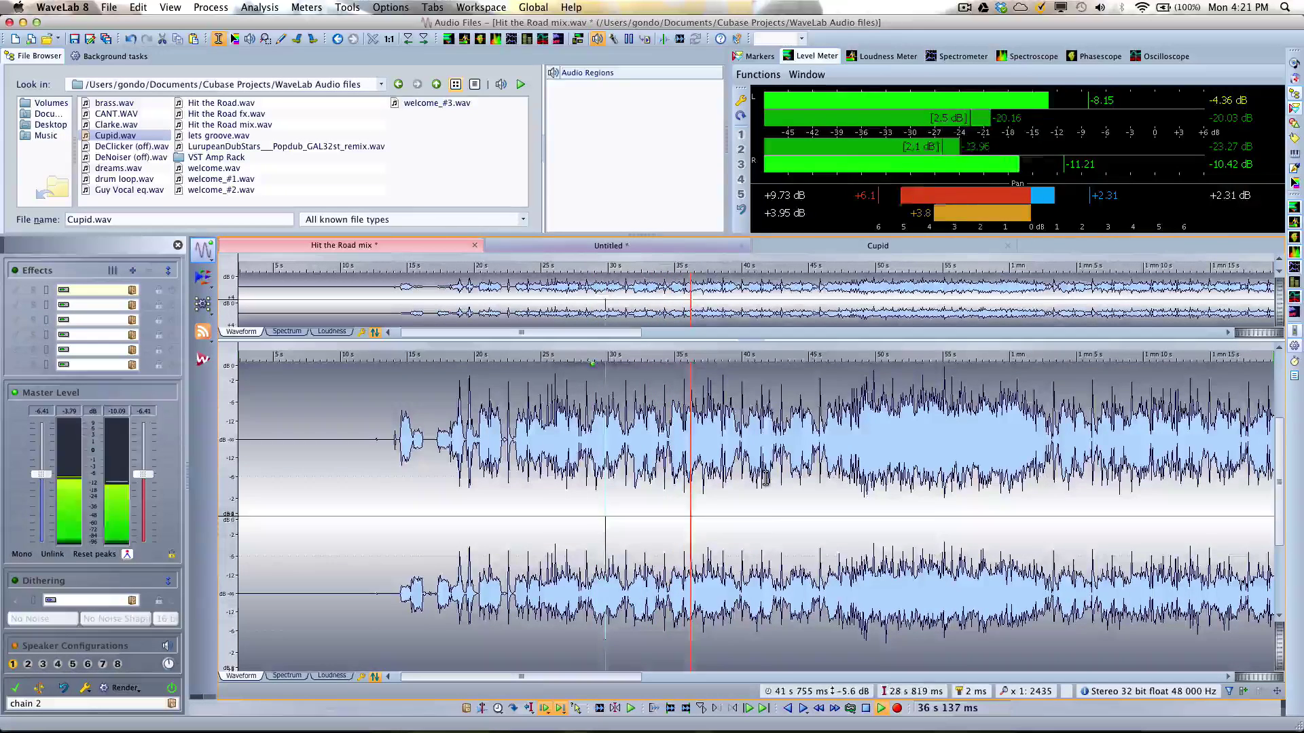
Balance the channels of the whole mix with the Pan Normalizer, using Loudness (EBU R-128) as reference and removing DC offset.
double_click(766, 529)
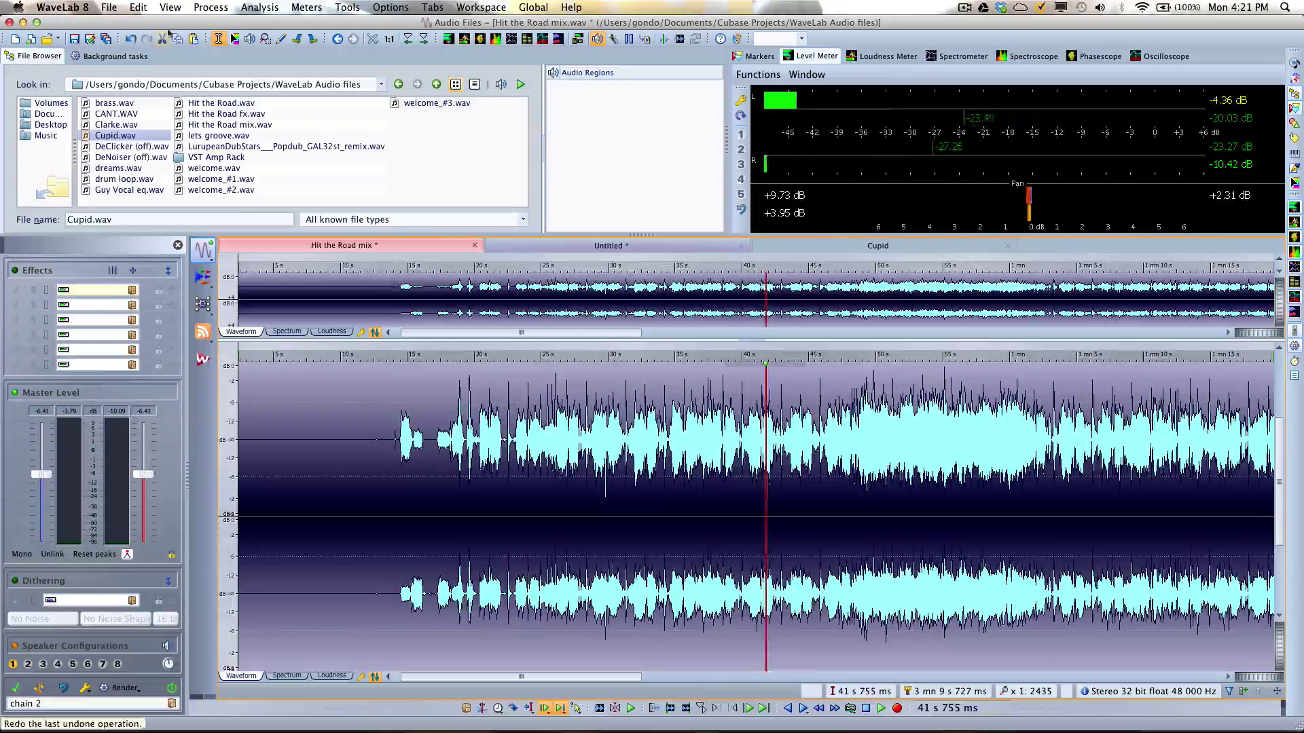
left_click(212, 7)
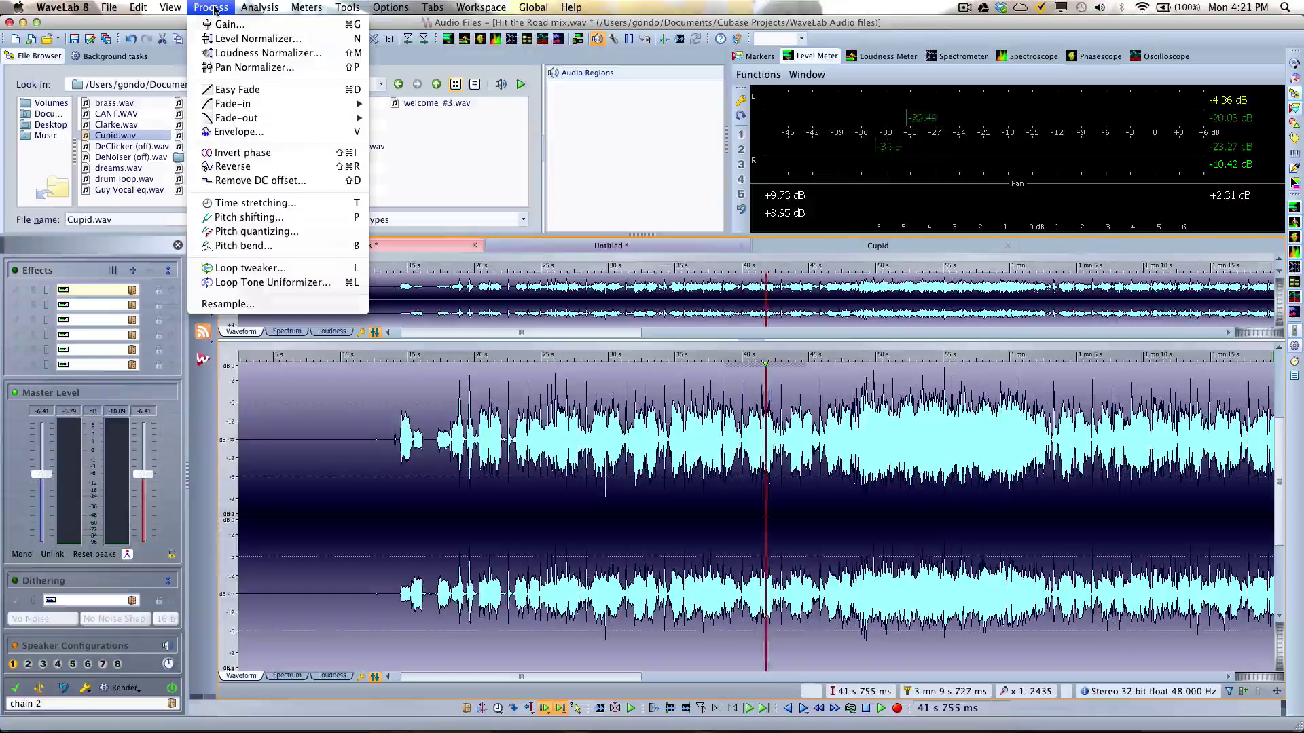
left_click(233, 74)
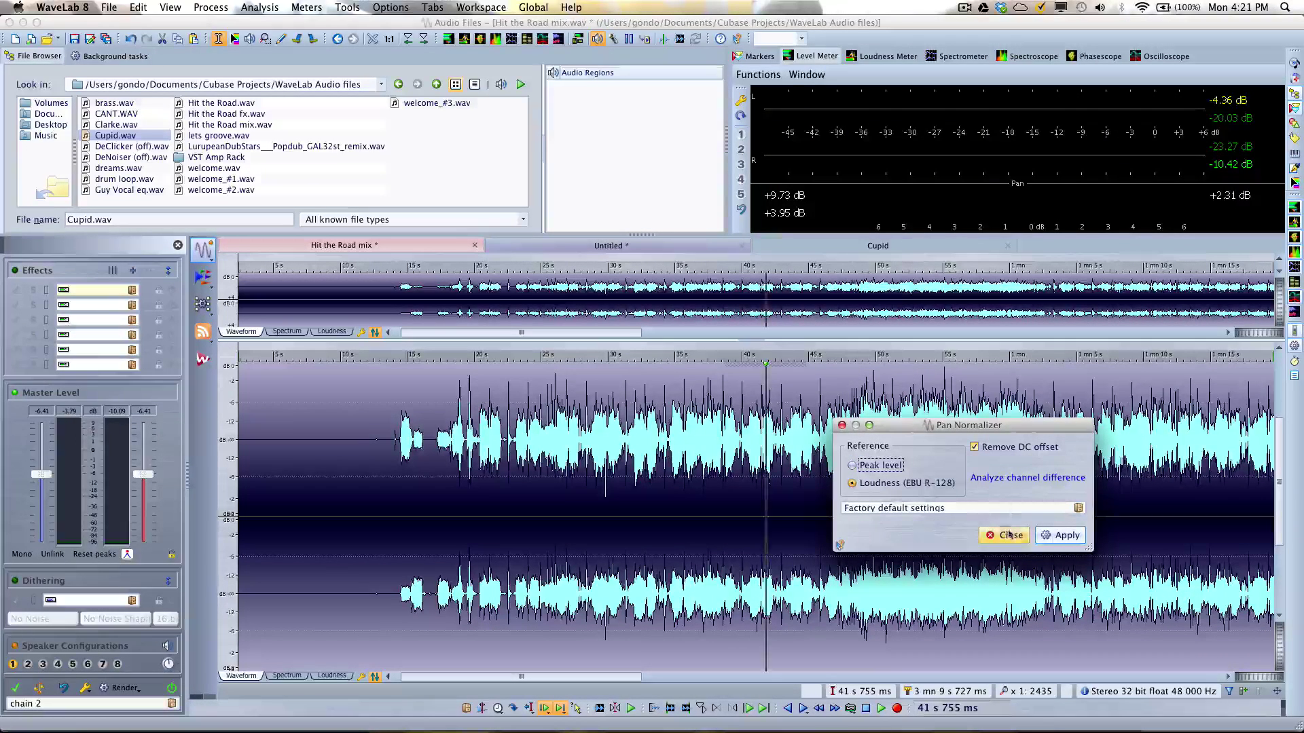
left_click(1061, 535)
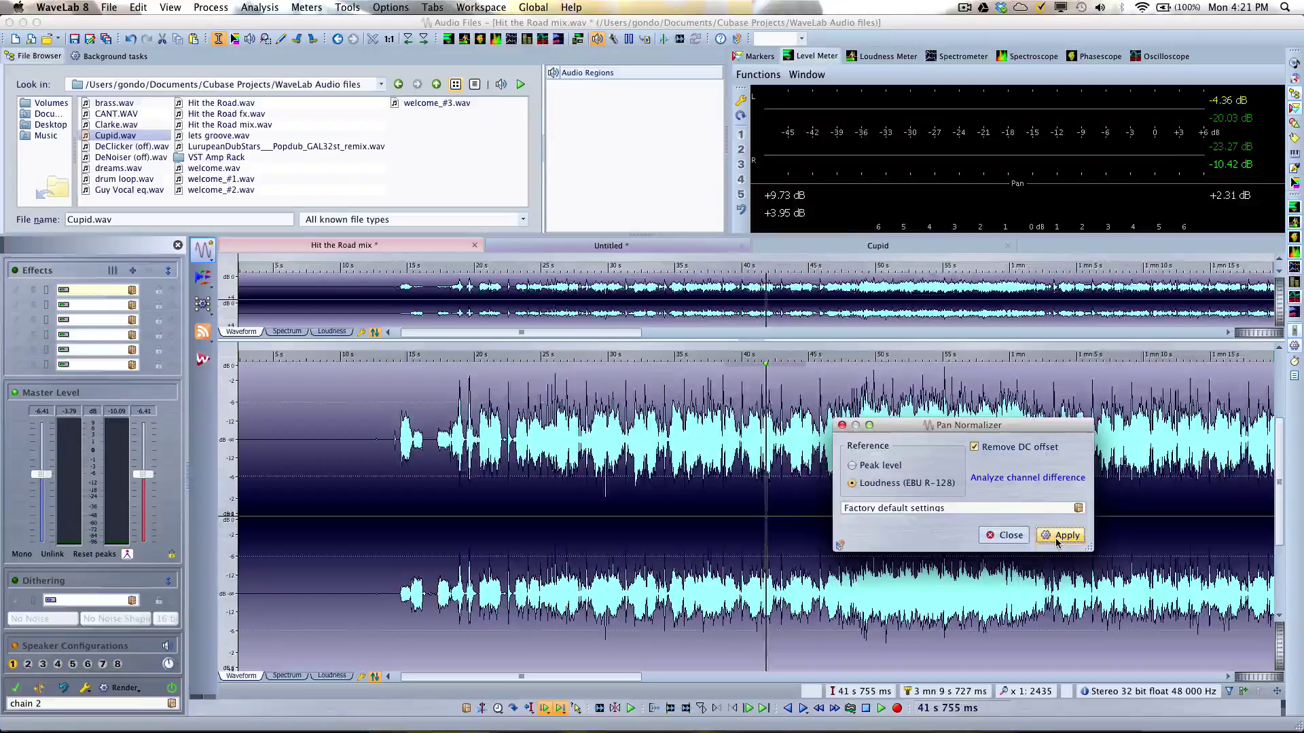
Play the pan-normalized mix from about 30 s for a few seconds, closing the Pan Normalizer during playback.
left_click(612, 434)
key("space")
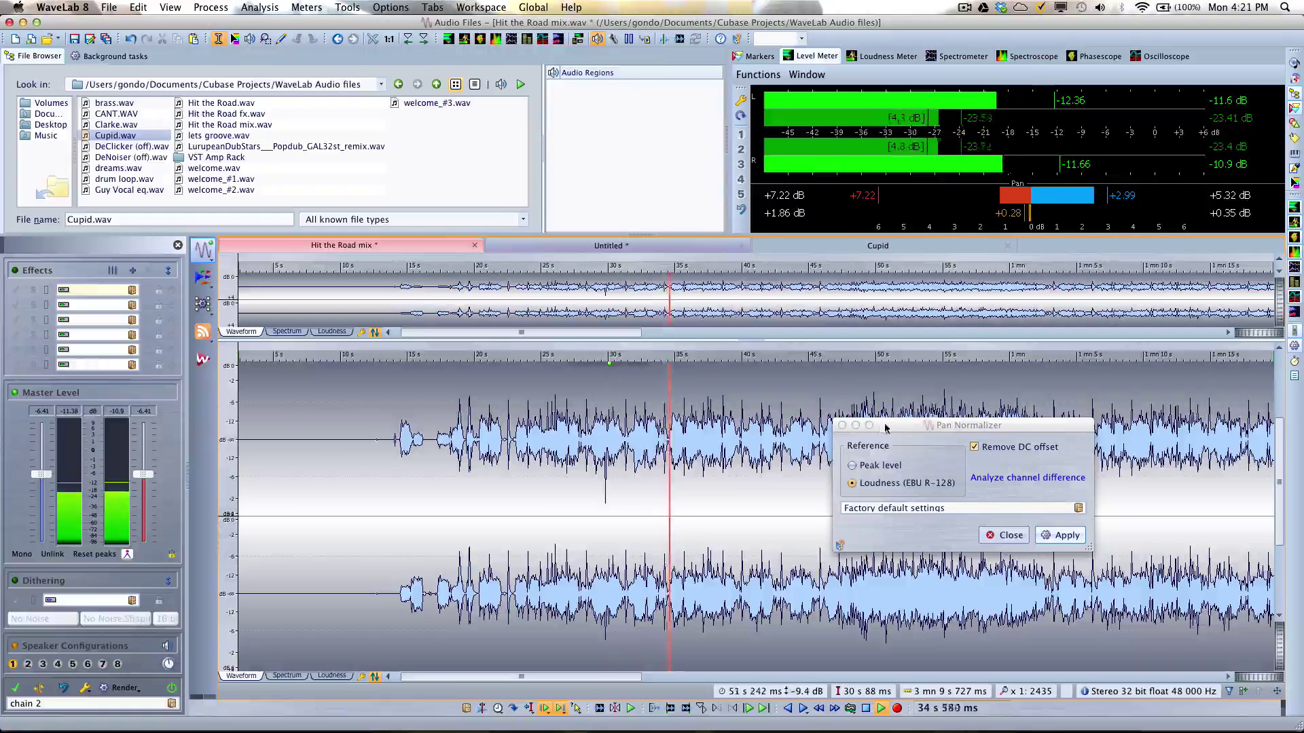
left_click(842, 425)
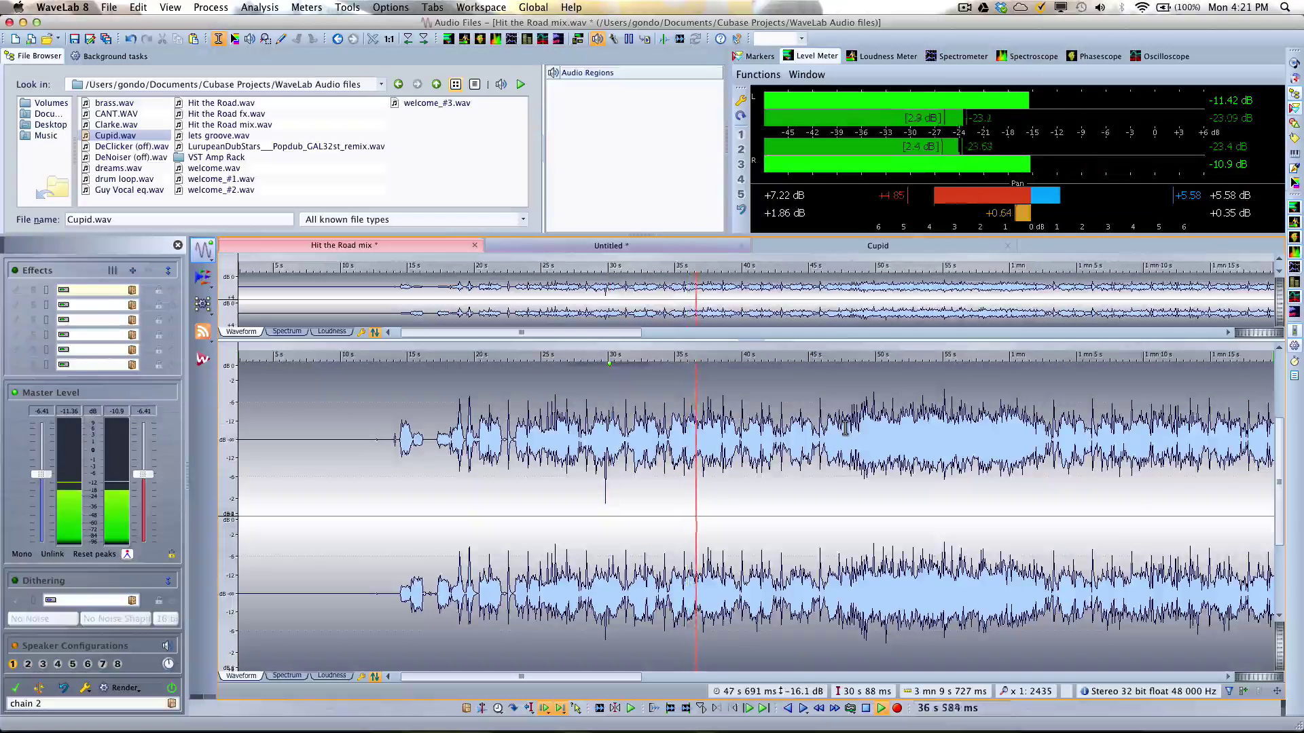
key("space")
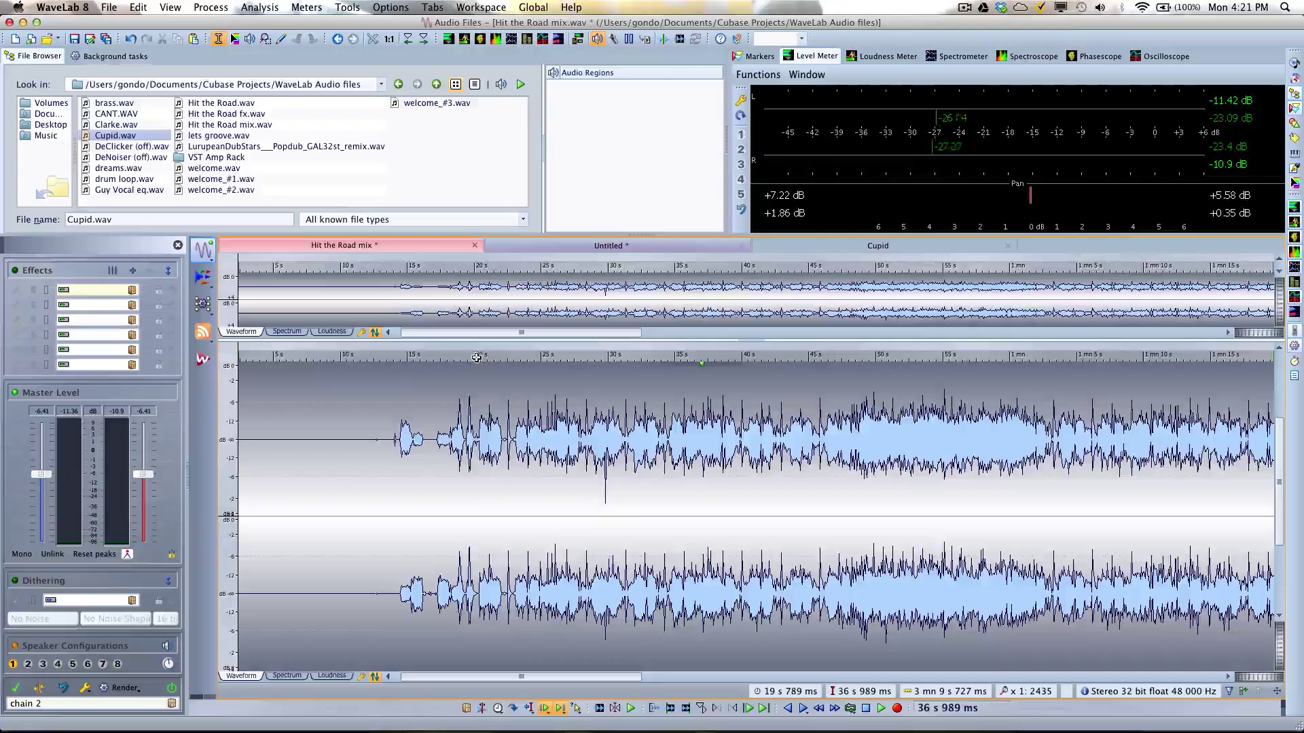
Select only the right channel of the mix and invert its phase.
left_click_drag(477, 356, 512, 480)
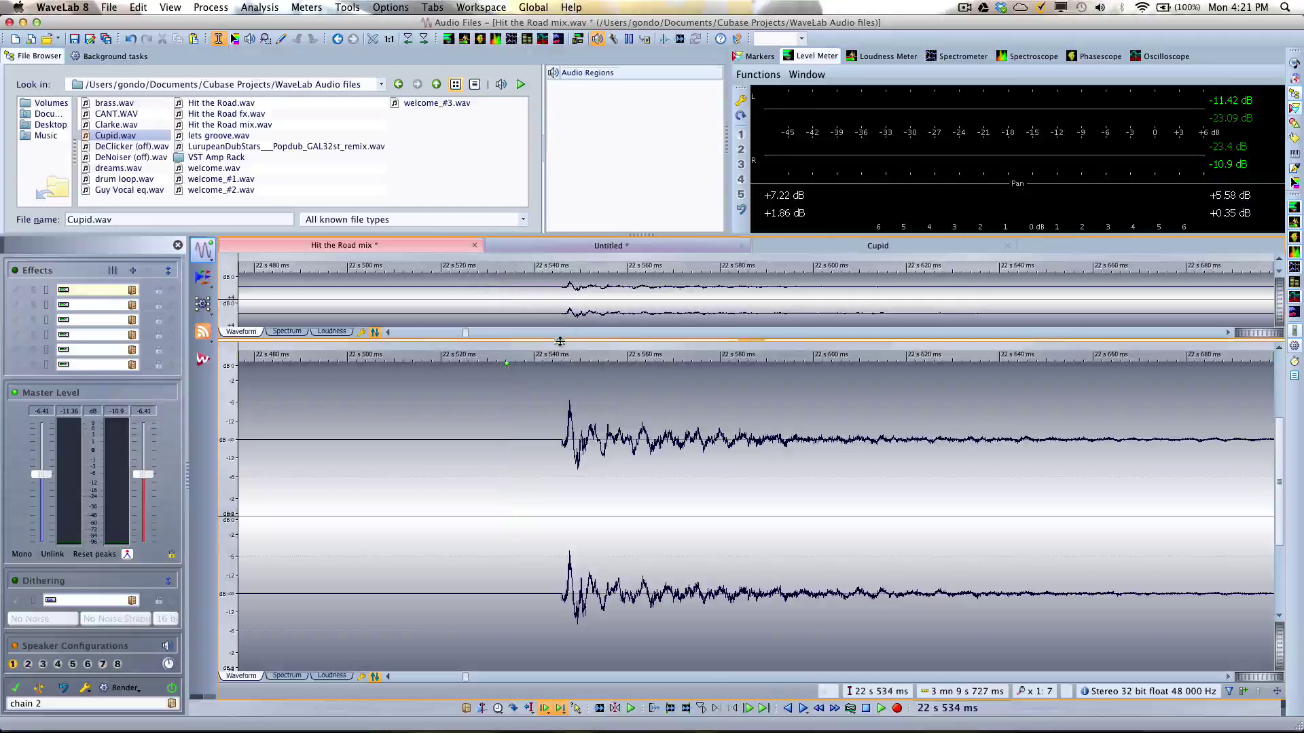
left_click_drag(571, 362, 568, 375)
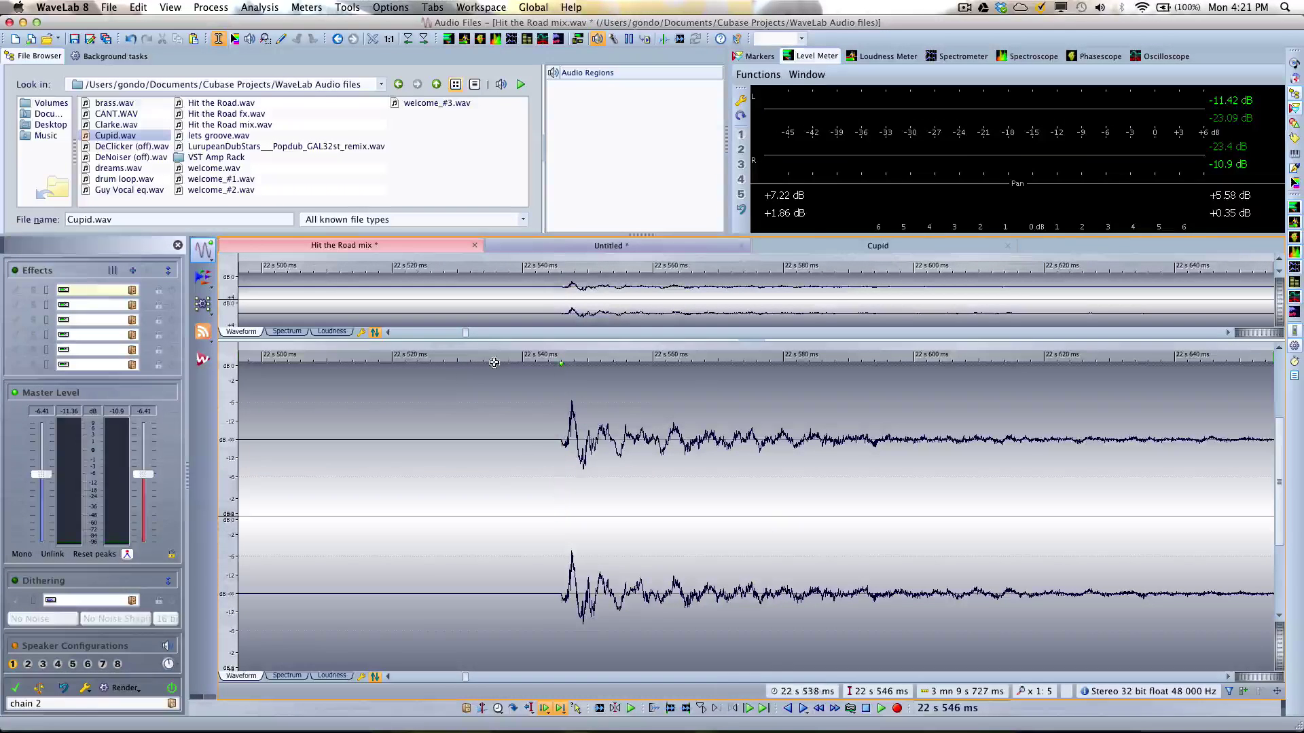
left_click_drag(573, 362, 573, 383)
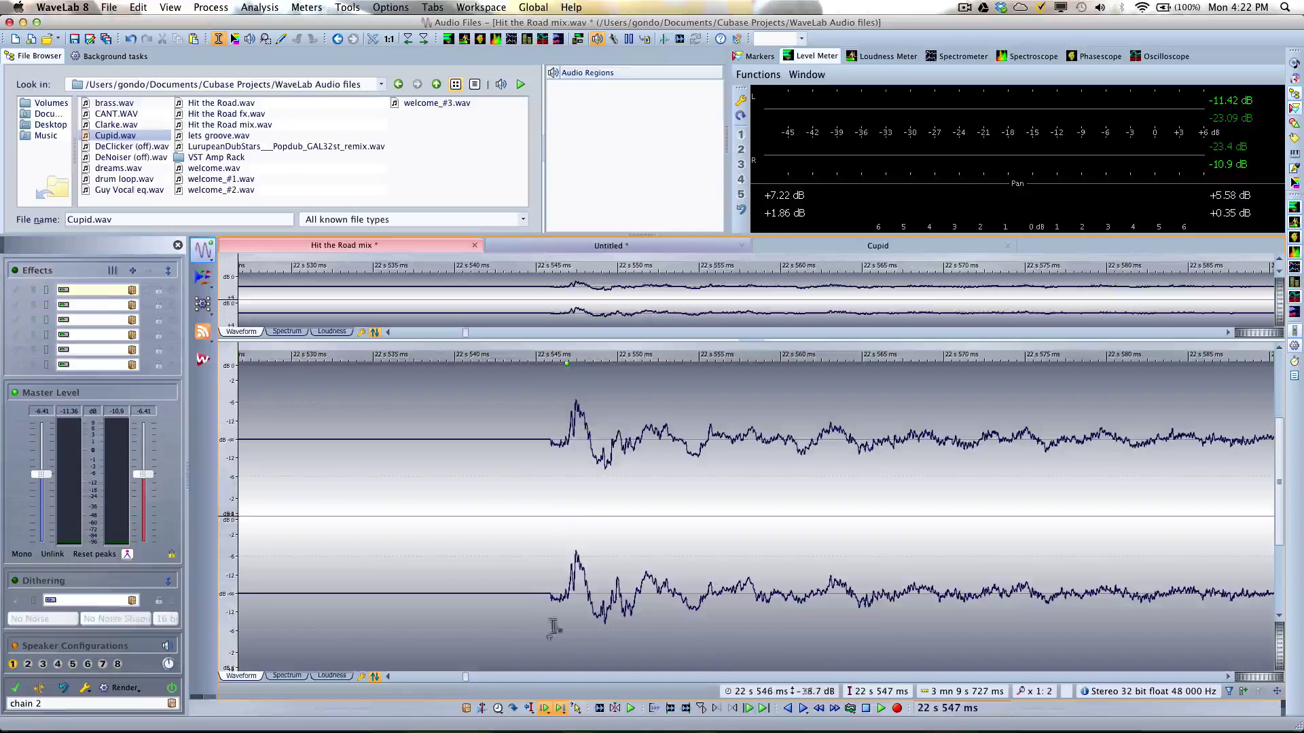
double_click(519, 601)
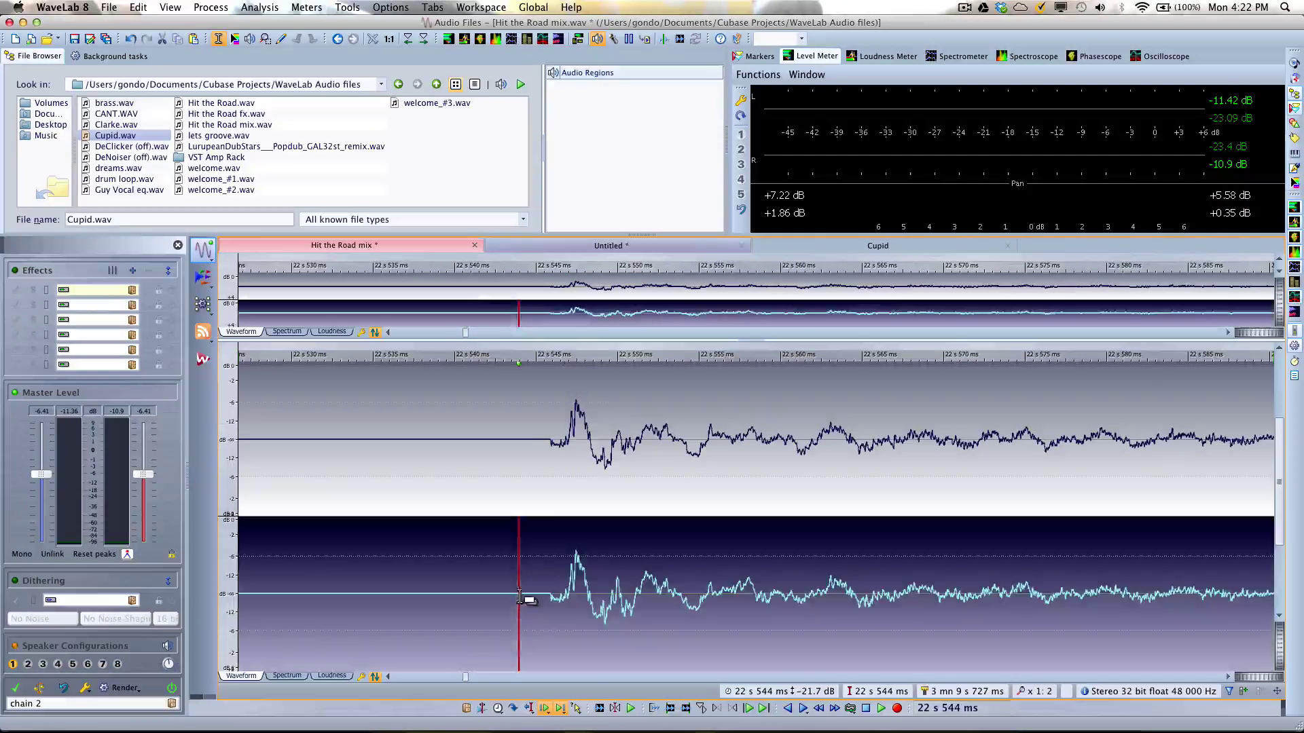
left_click(197, 7)
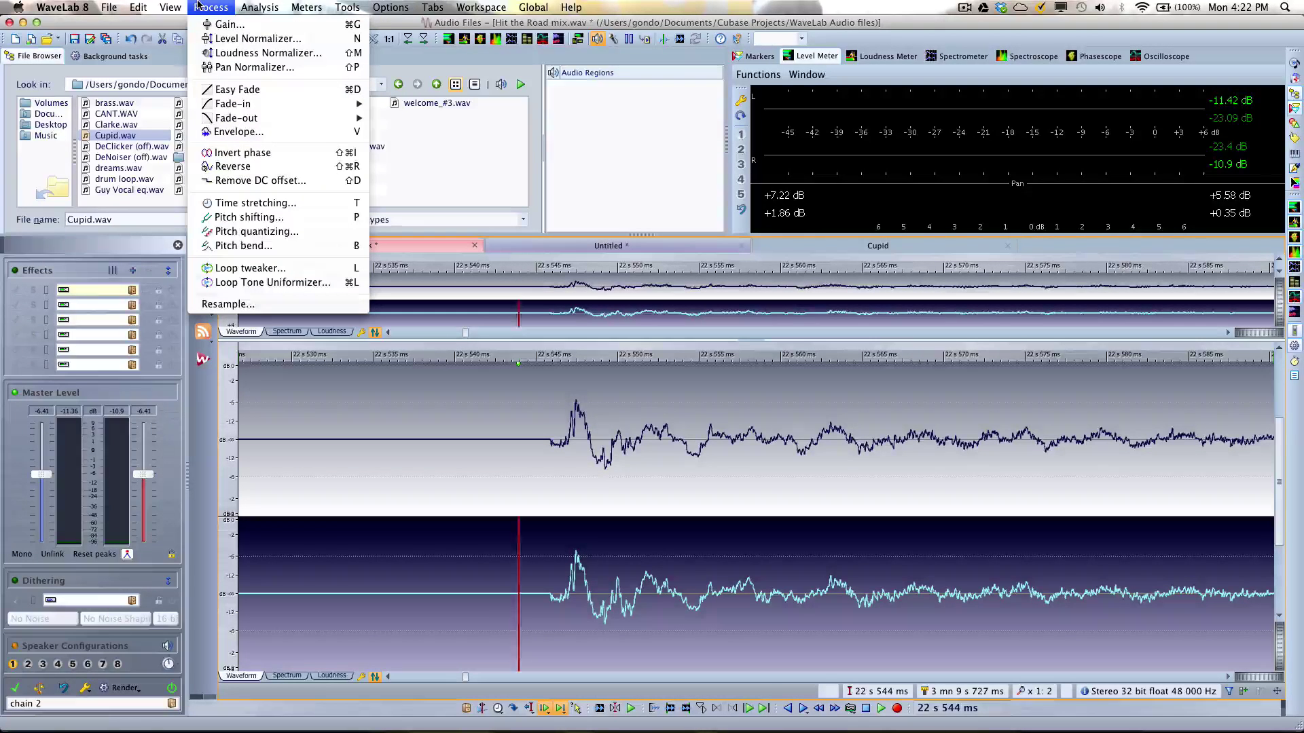
left_click(249, 152)
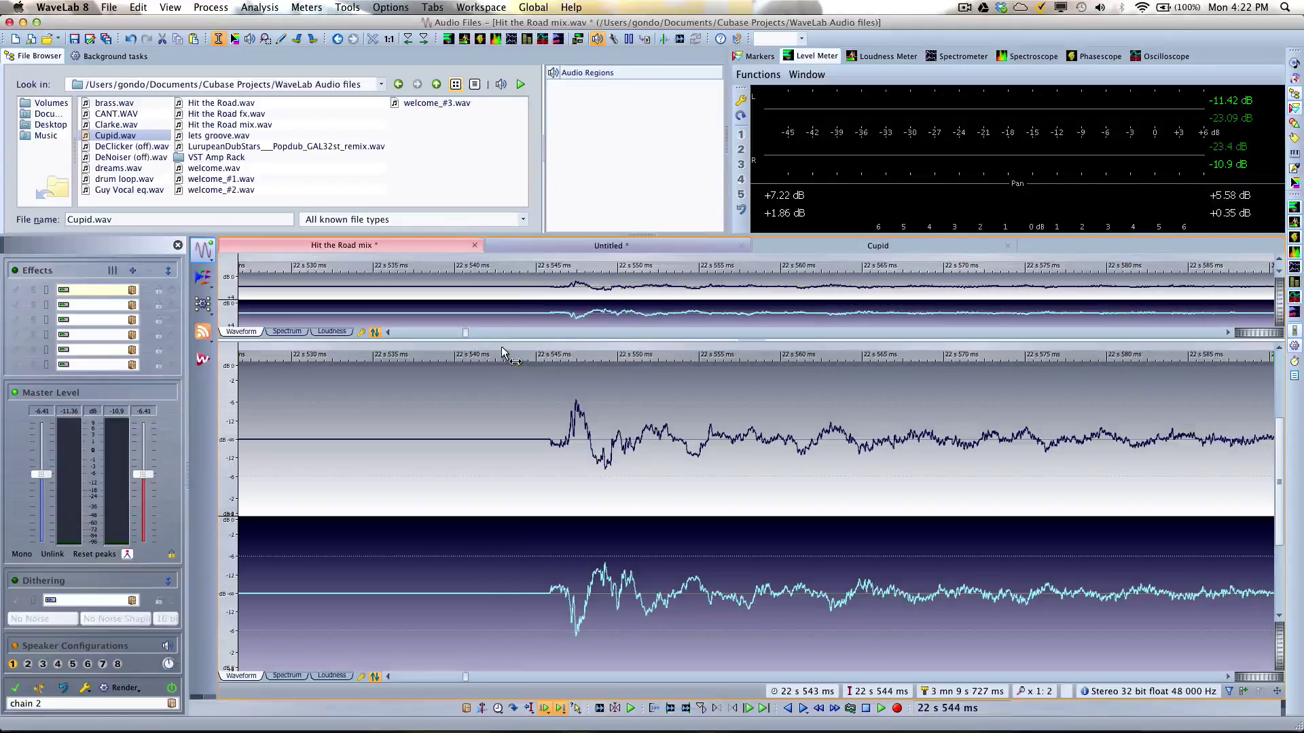
Play the mix from about 22.5 s and examine its phase correlation in the Phasescope.
left_click_drag(508, 354, 498, 240)
key("space")
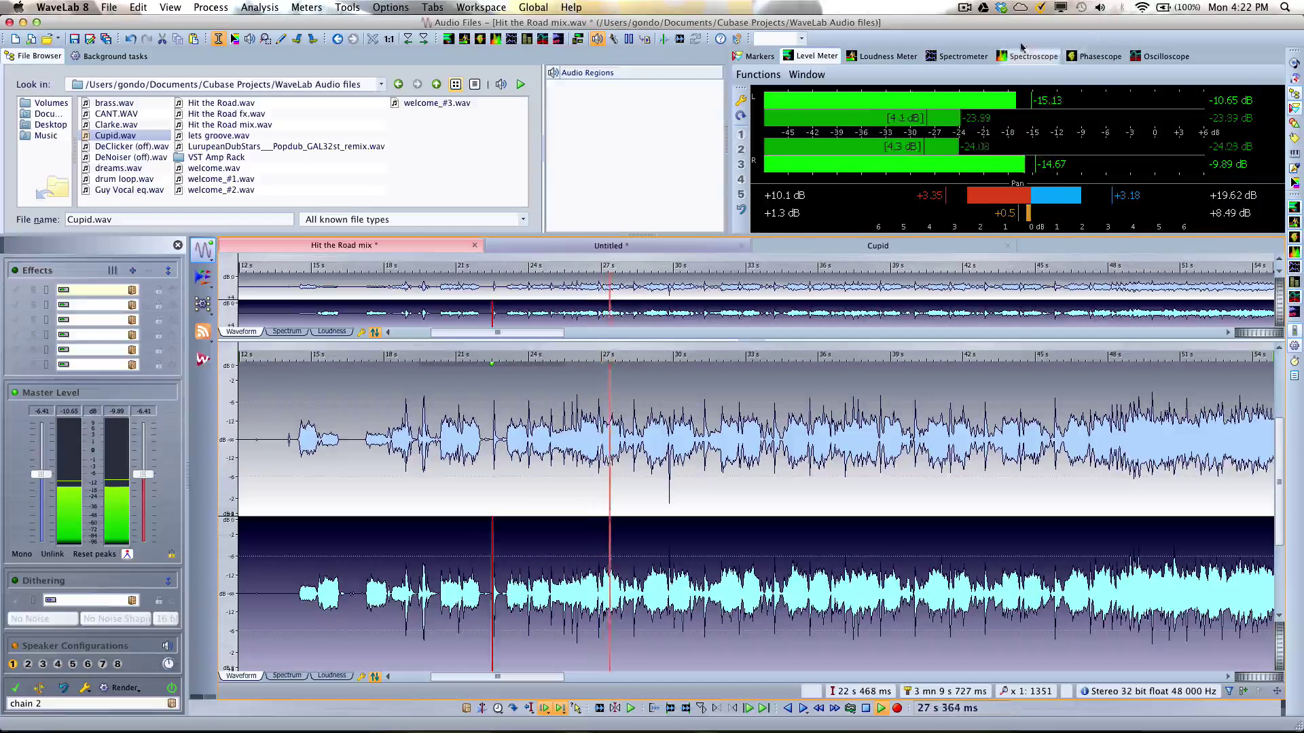
left_click(1098, 57)
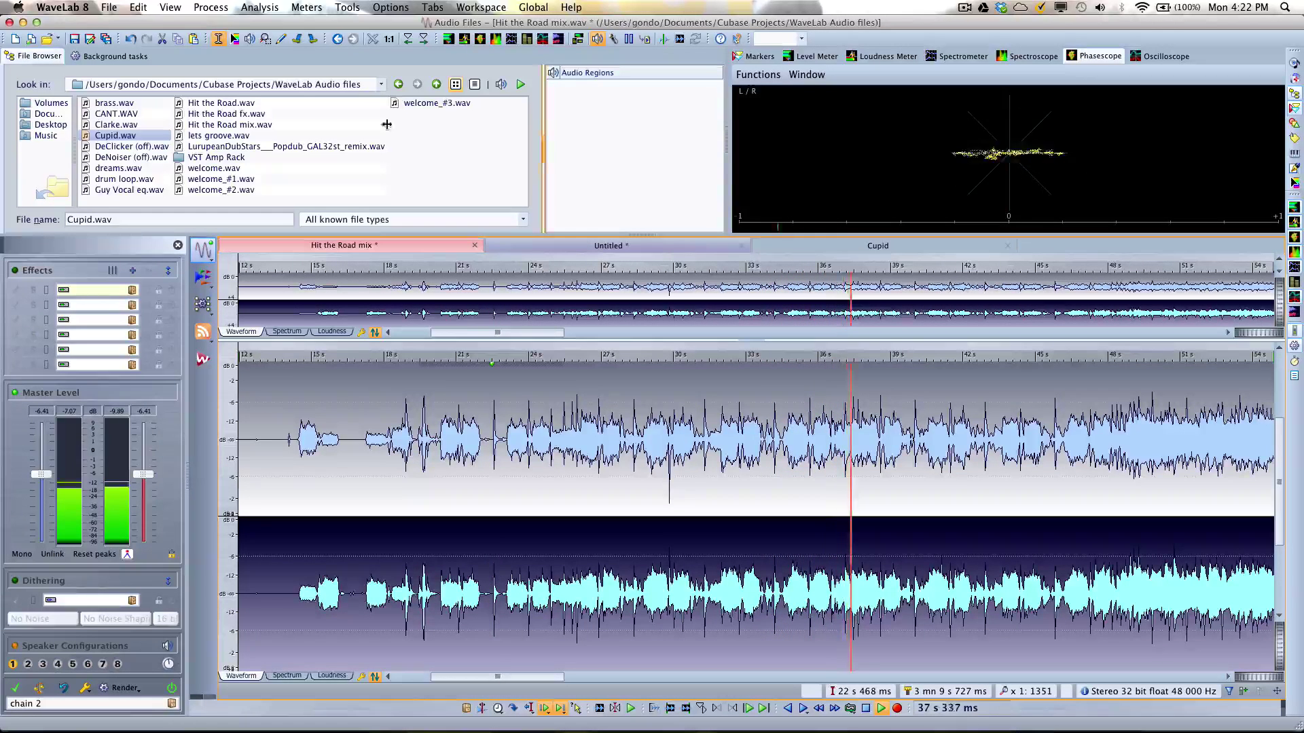
Undo the right channel's phase inversion, compare the Phasescope display during playback, and stop the playback.
left_click(135, 6)
left_click(144, 26)
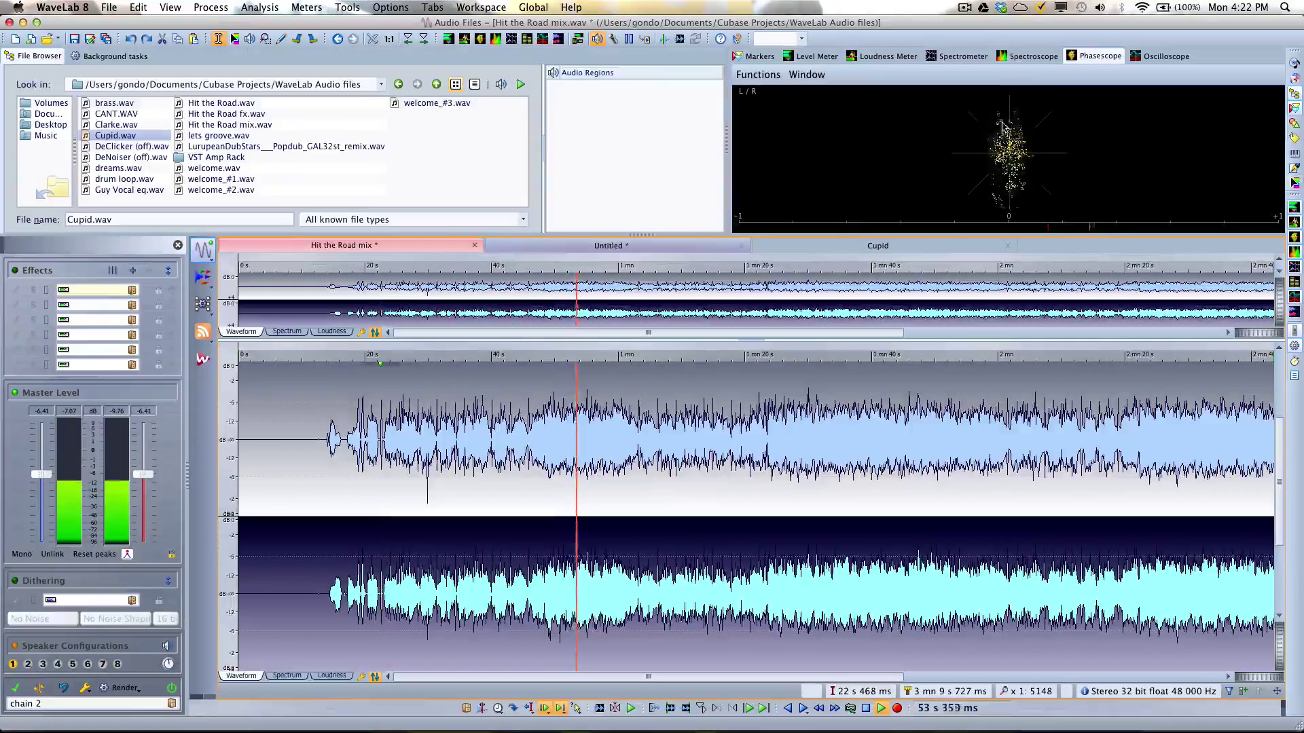
key("space")
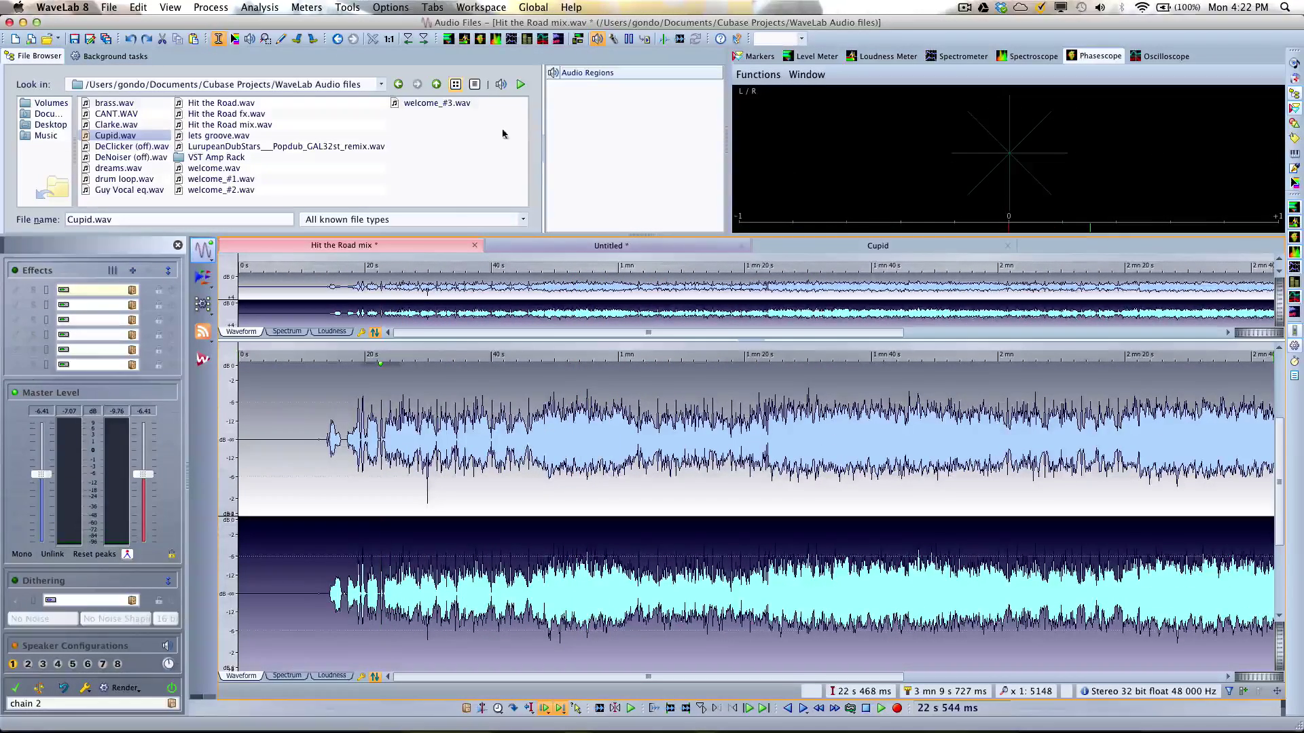
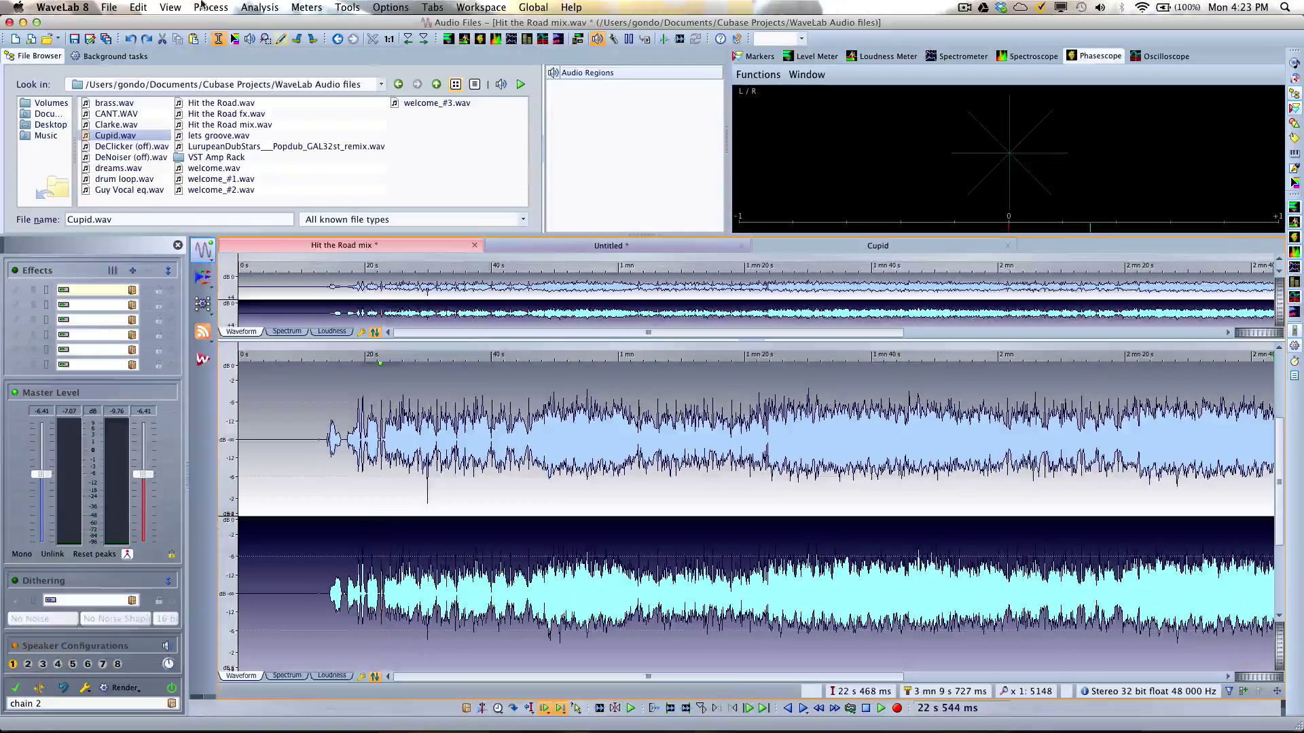
Cut the silent first 13 s 192 ms from the start of the mix.
left_click(210, 7)
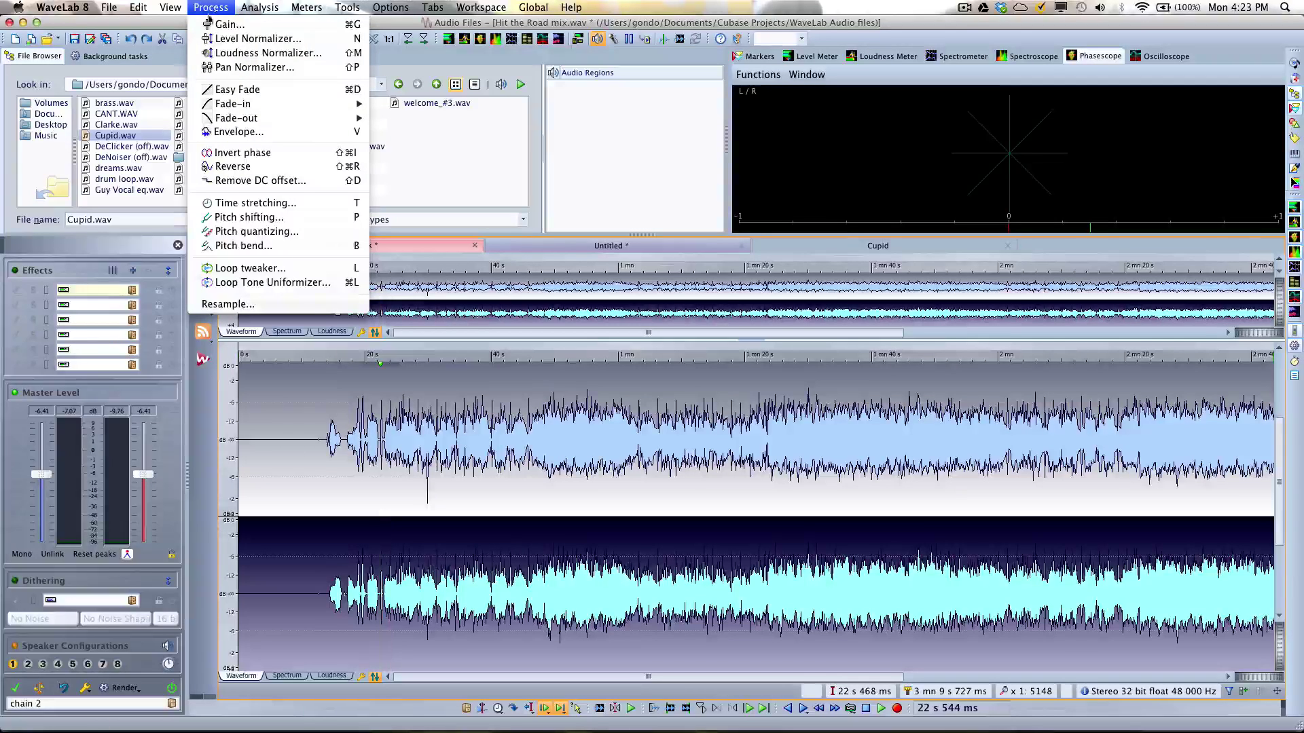
left_click(320, 461)
left_click(318, 467)
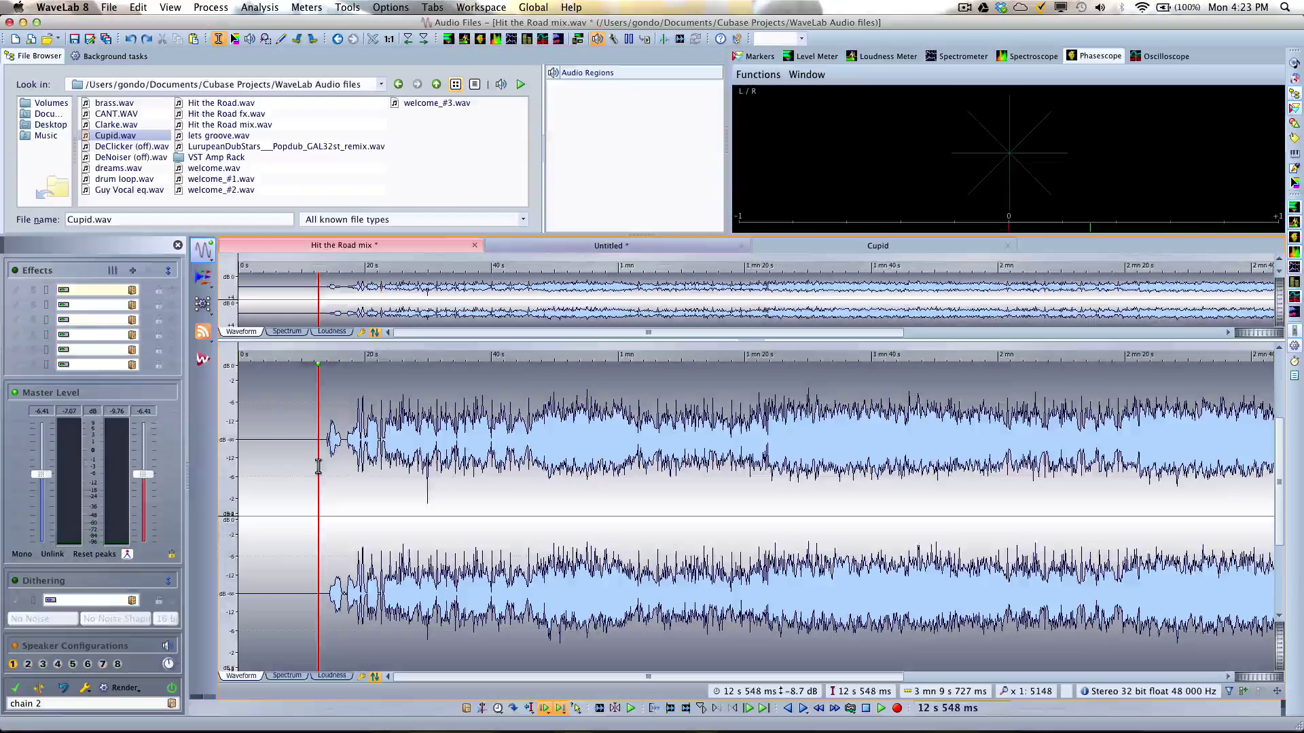
left_click_drag(318, 467, 224, 464)
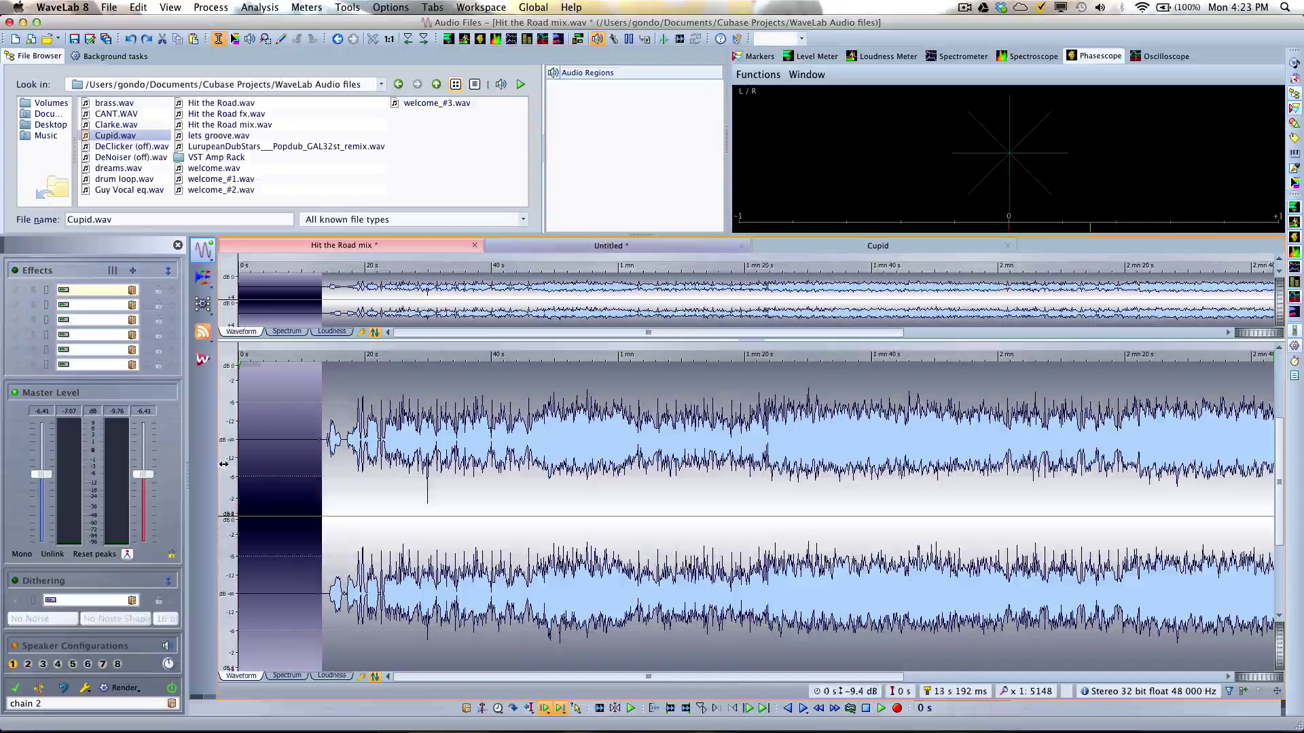
right_click(261, 421)
left_click(305, 435)
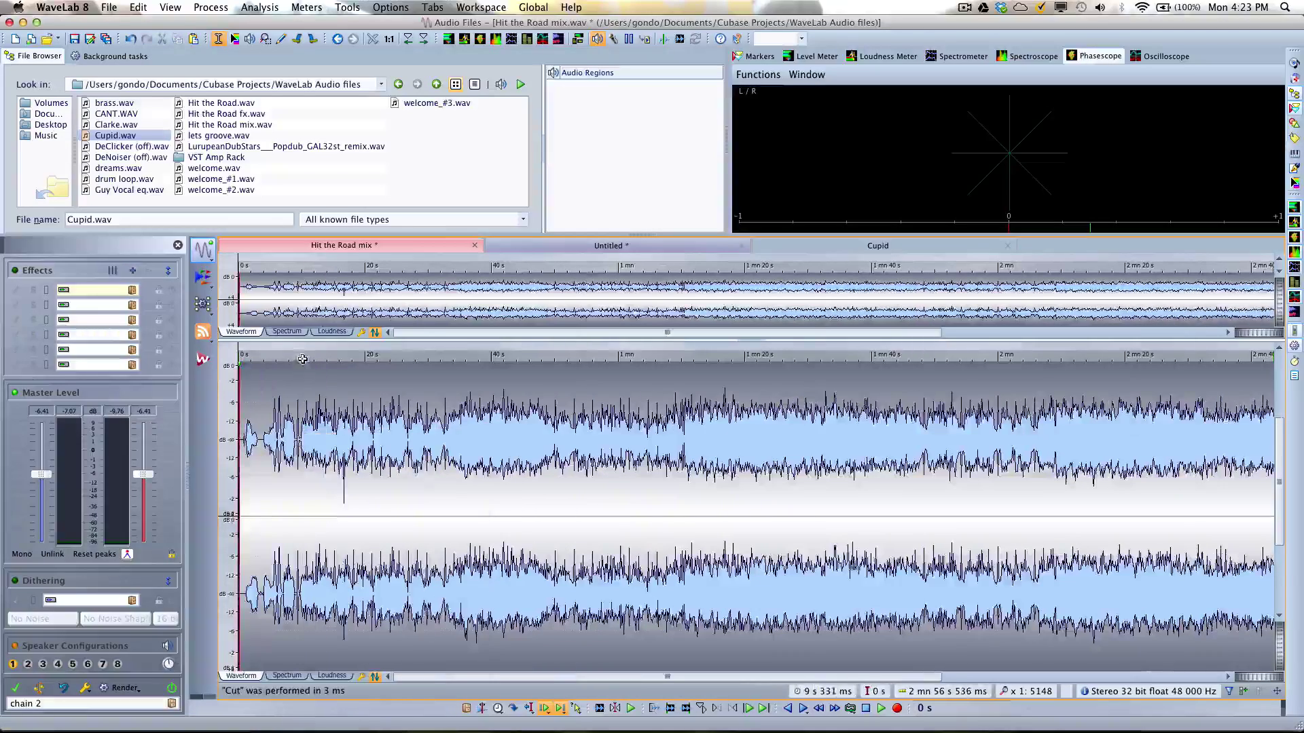
Fade out the last 9 s 914 ms of the mix with Easy Fade.
scroll(303, 359, "down", 3)
left_click(937, 475)
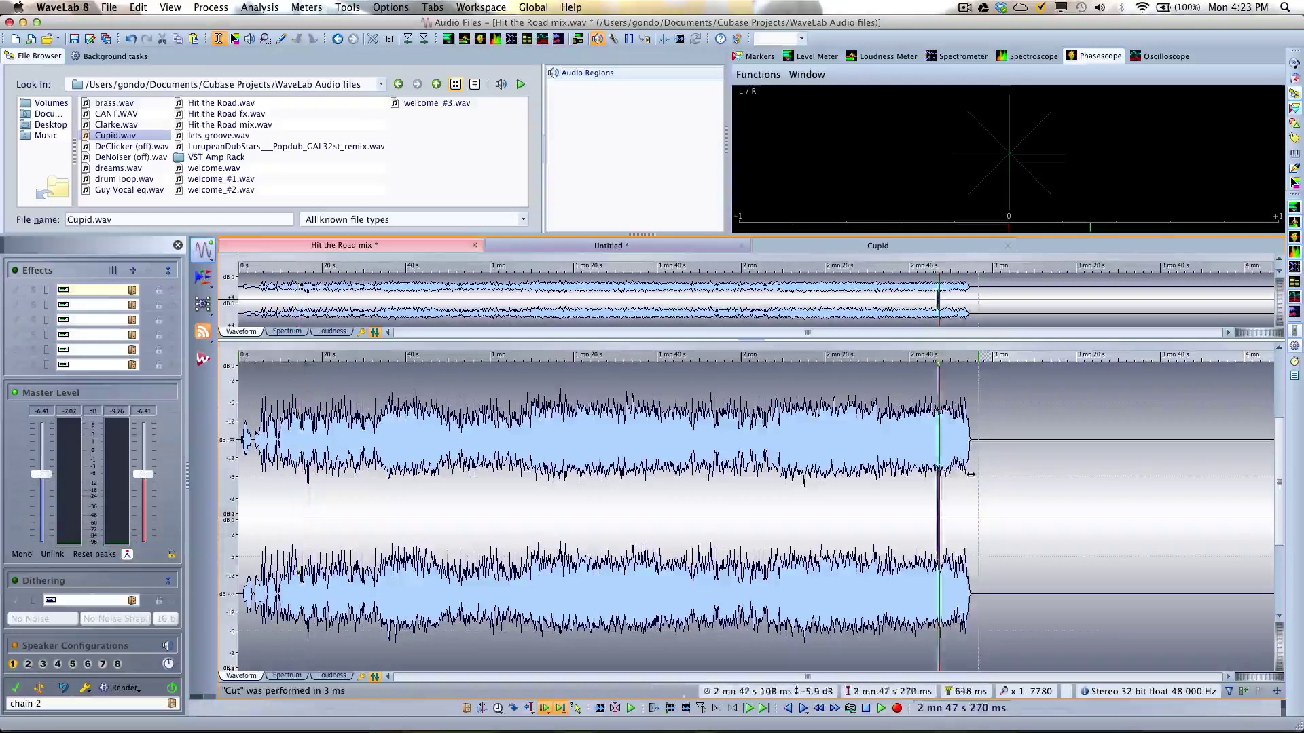
left_click(971, 474, "shift")
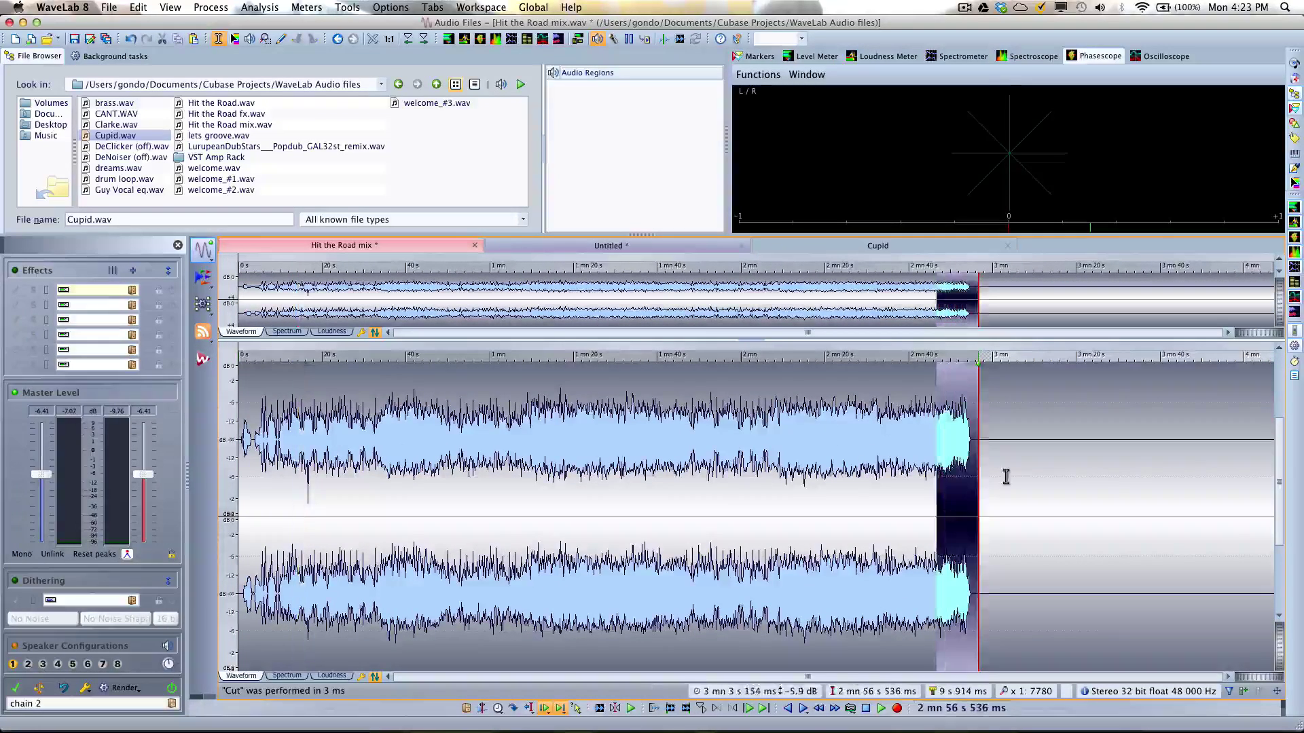
left_click(206, 8)
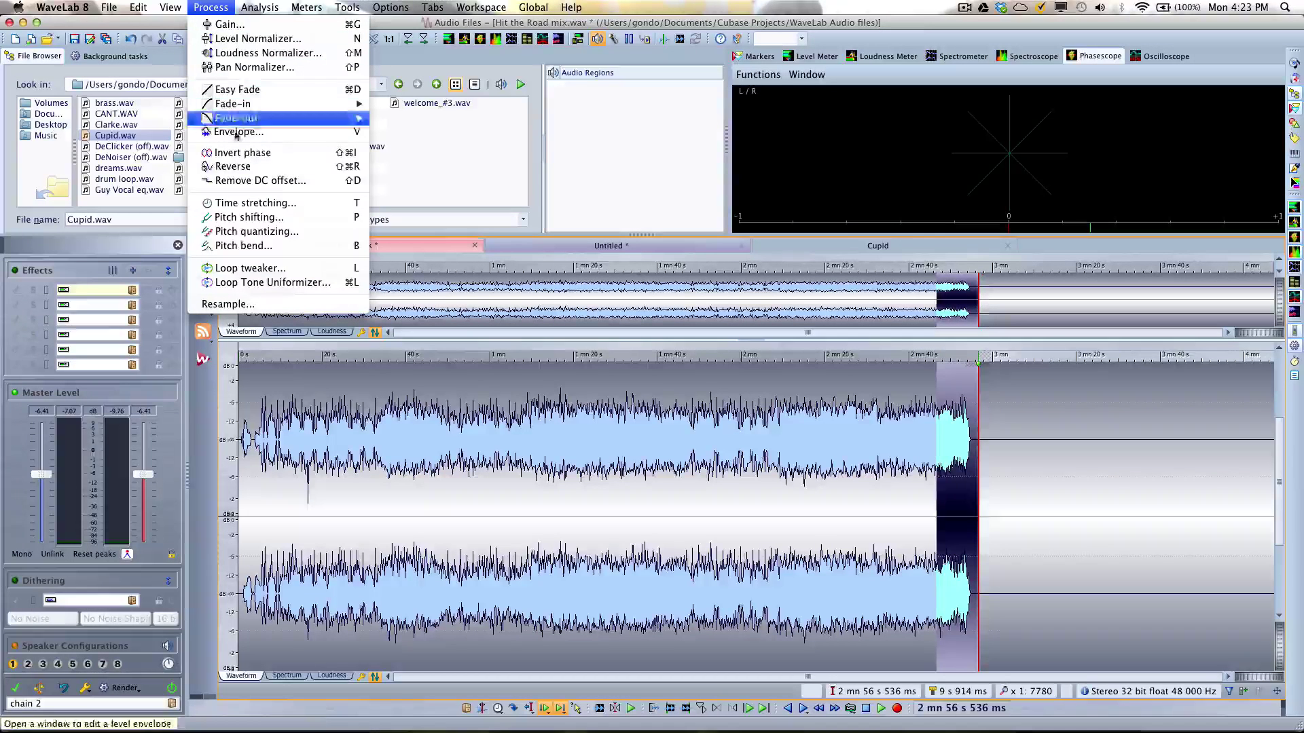
left_click(250, 89)
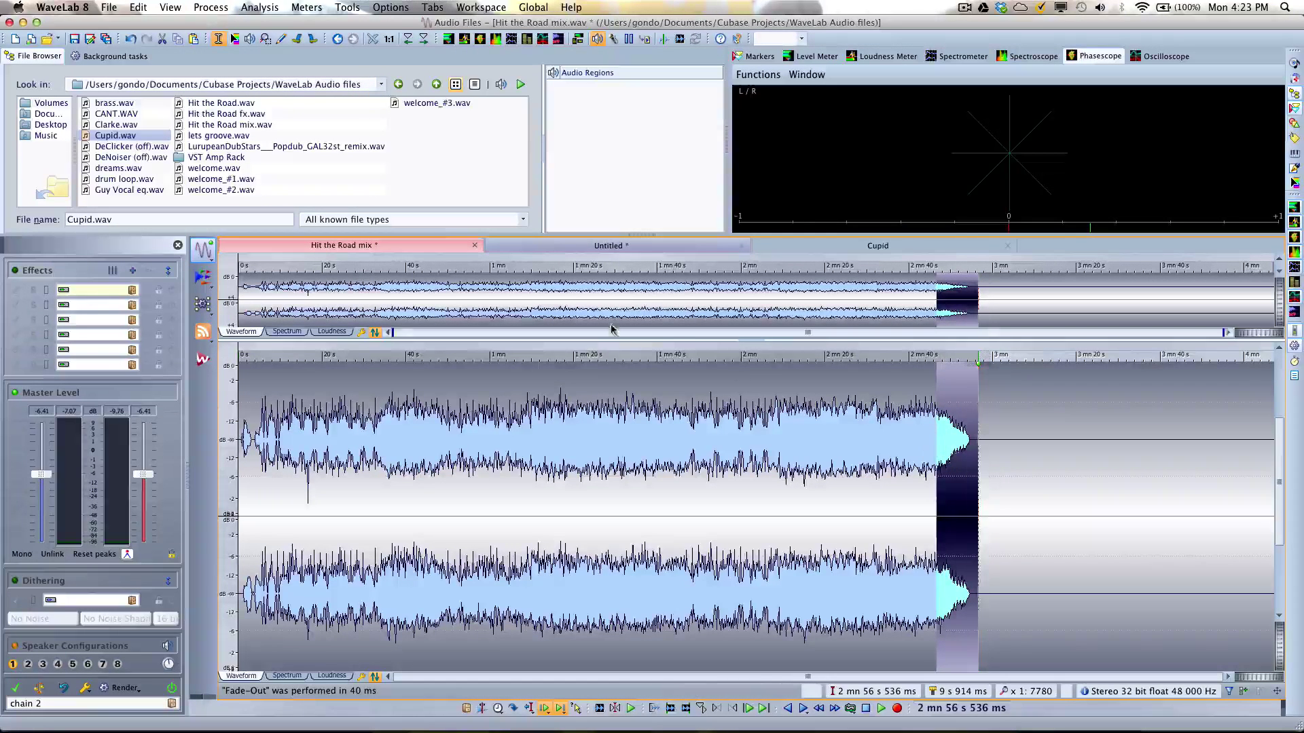
Review the available fade-in curves and the Loudness Normalizer's target, peak limiter and analysis settings, closing it without applying.
left_click(207, 7)
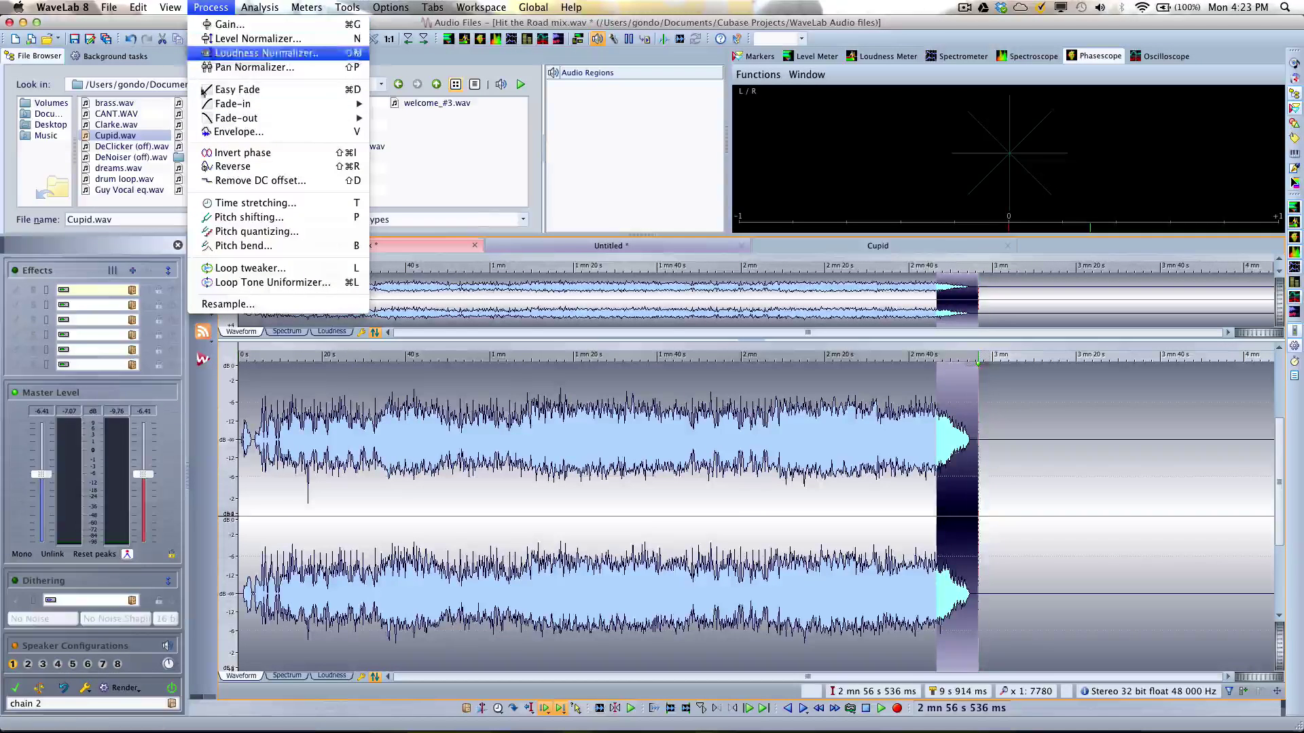
mouse_move(208, 119)
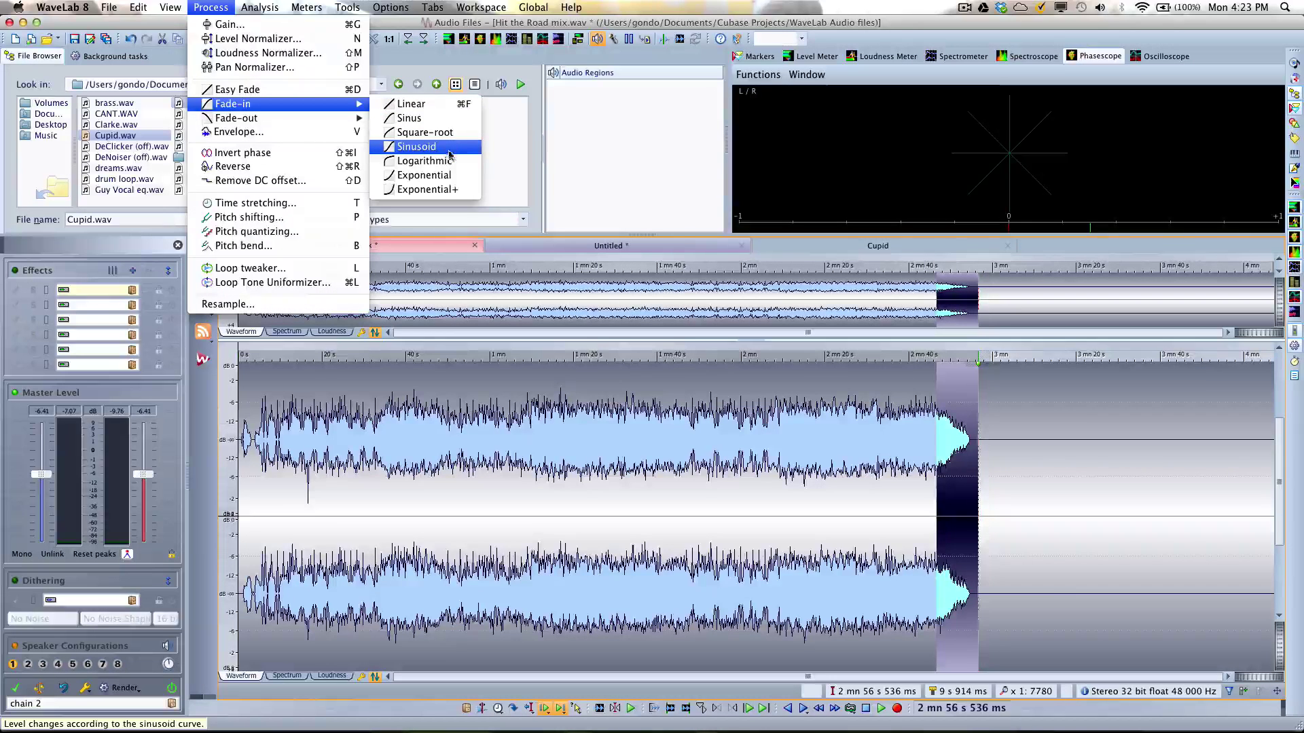
mouse_move(315, 120)
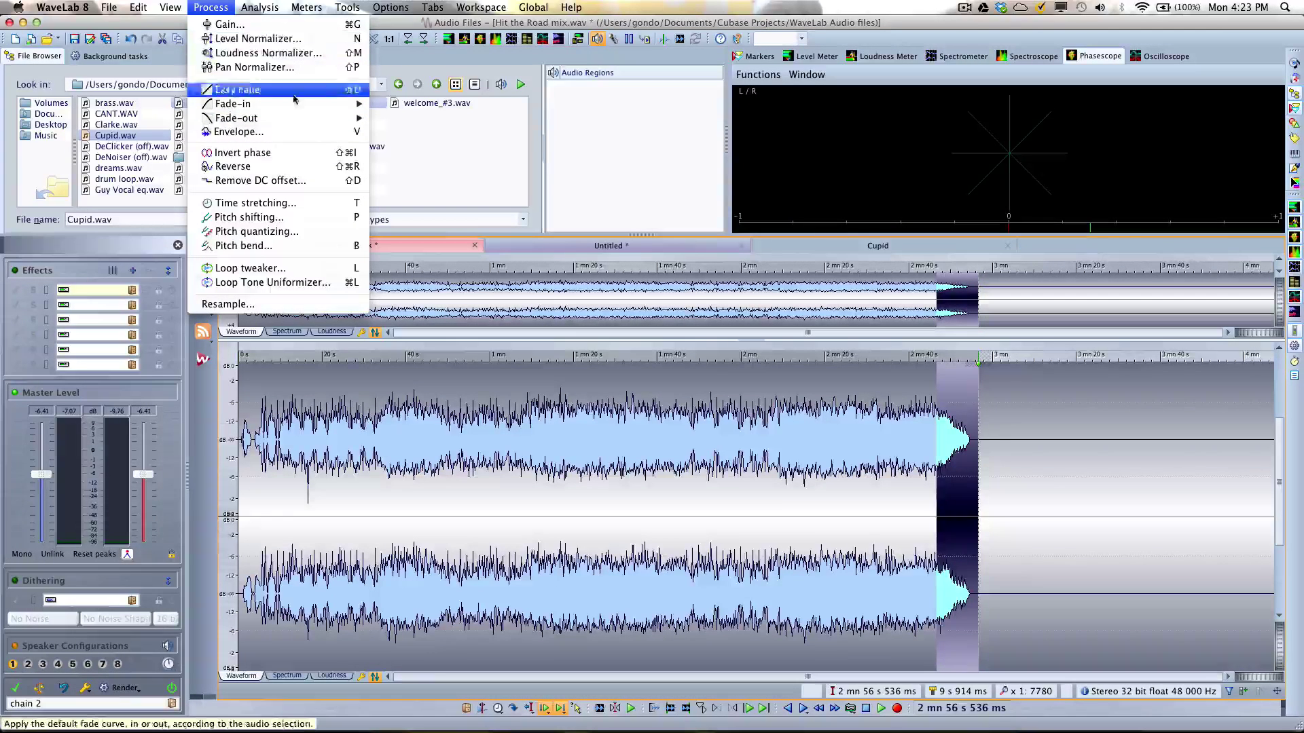
left_click(297, 54)
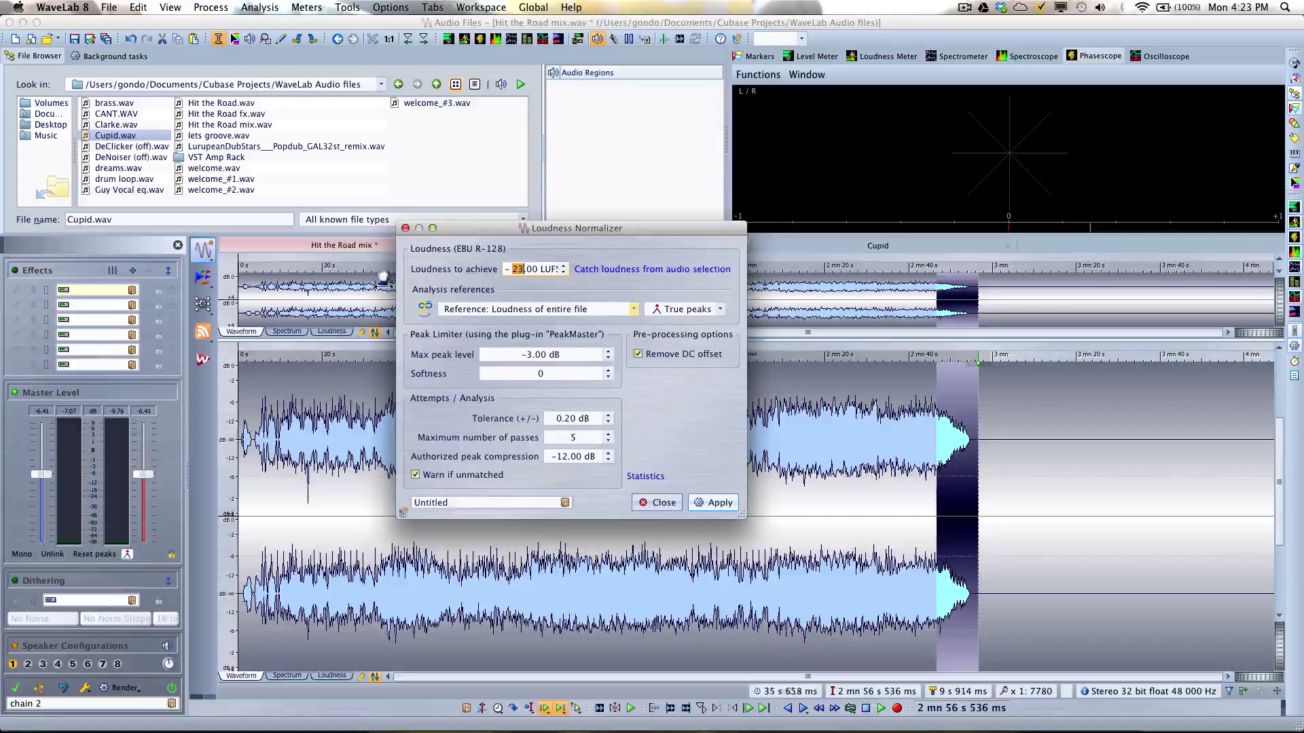
left_click_drag(501, 229, 596, 182)
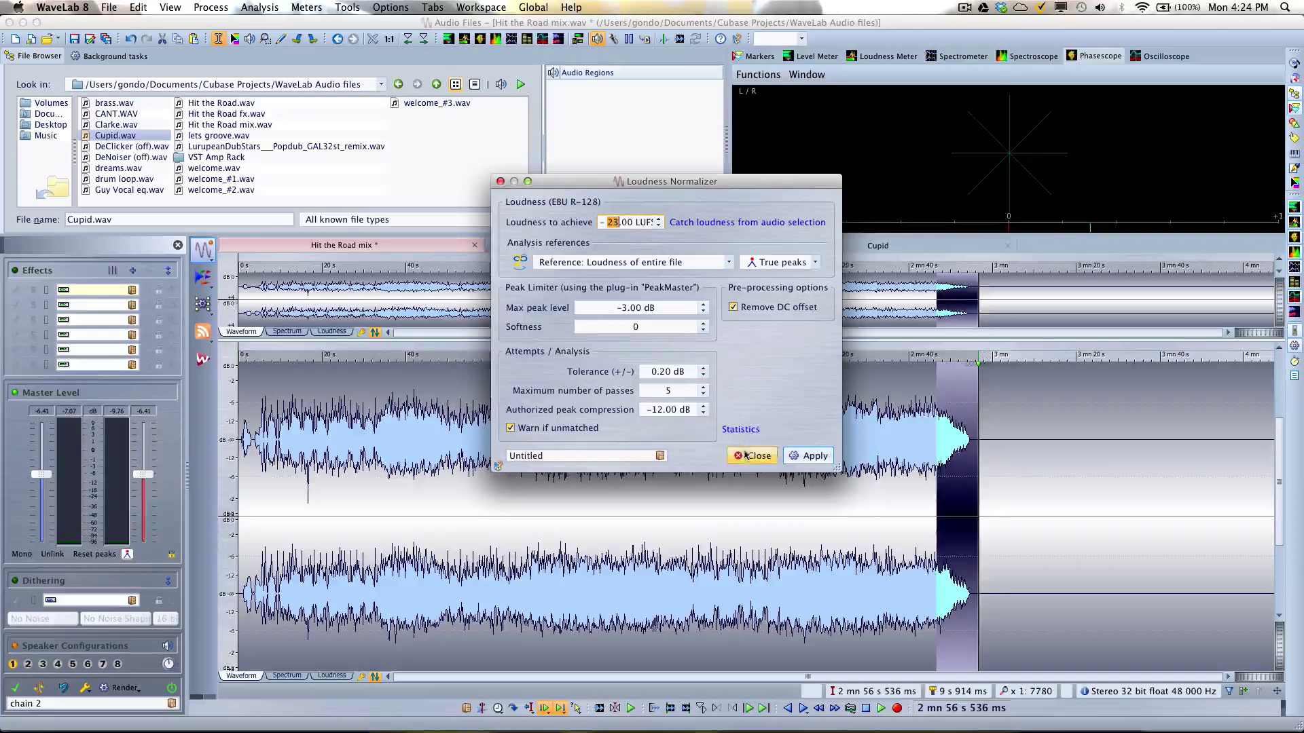
left_click(500, 181)
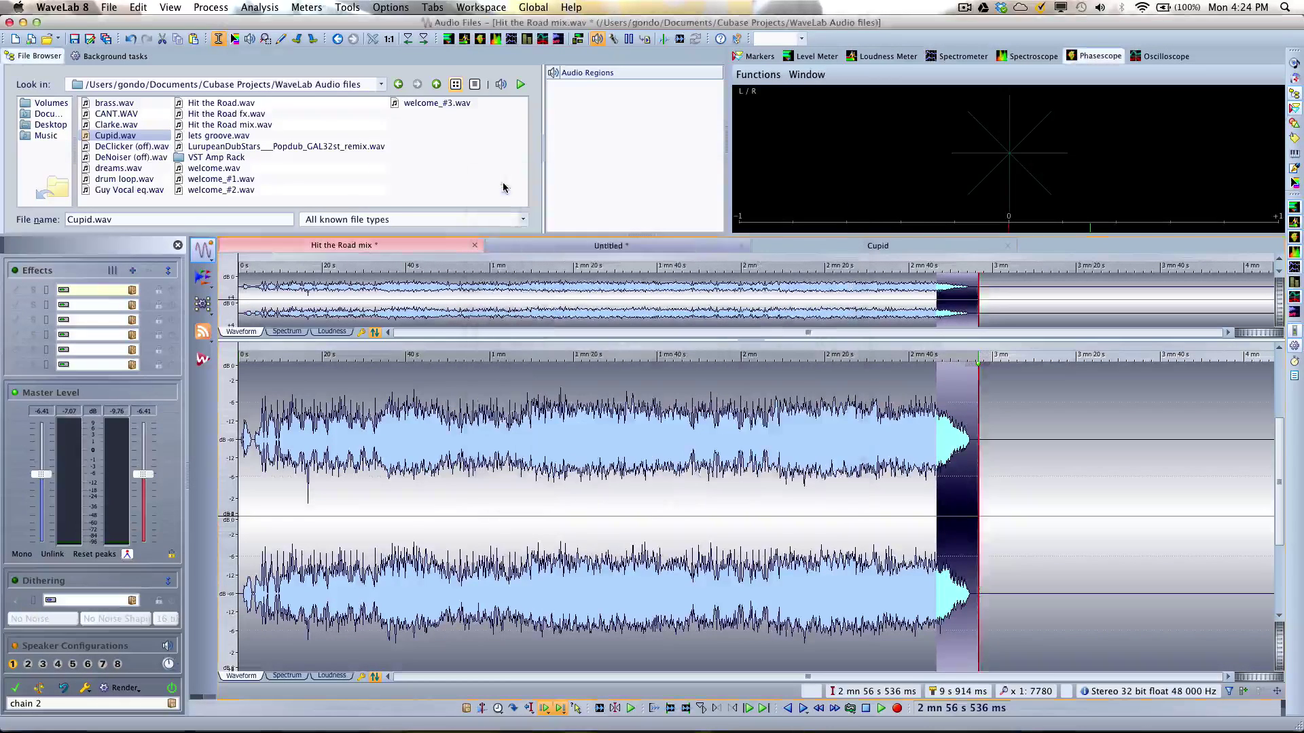
left_click(212, 8)
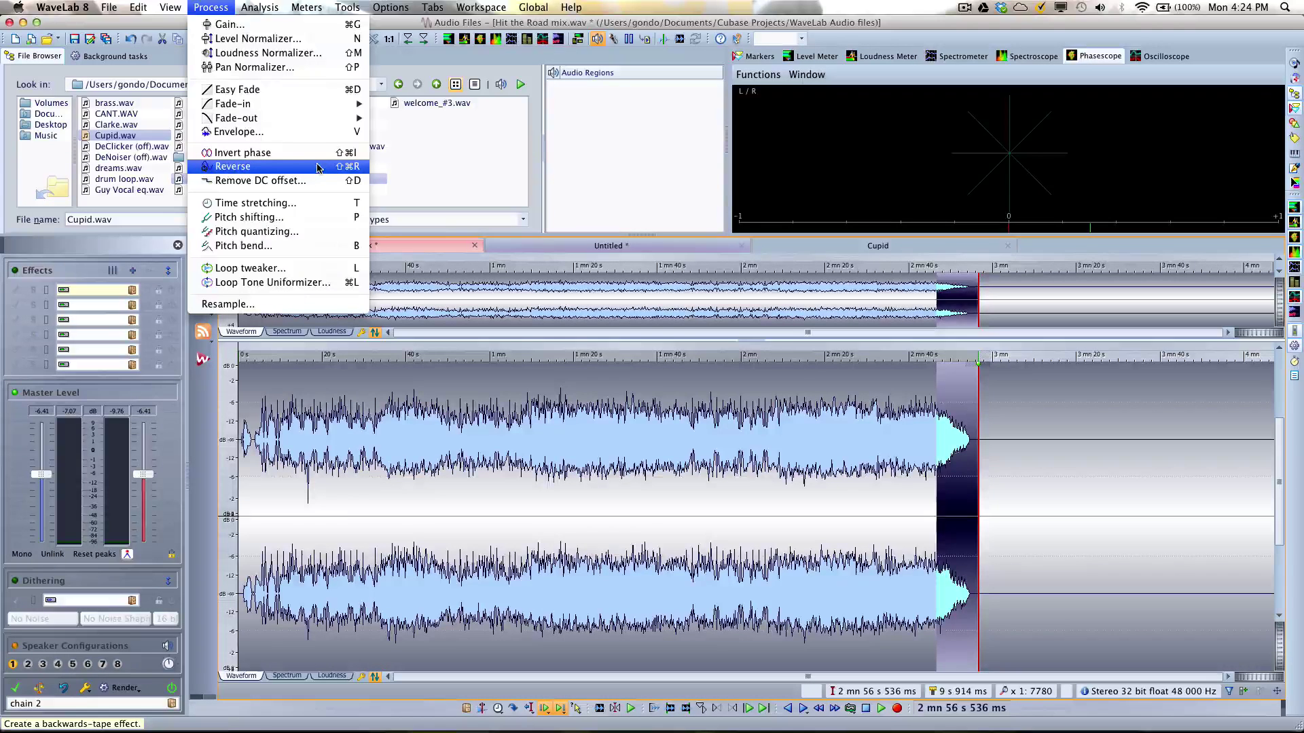
left_click(103, 255)
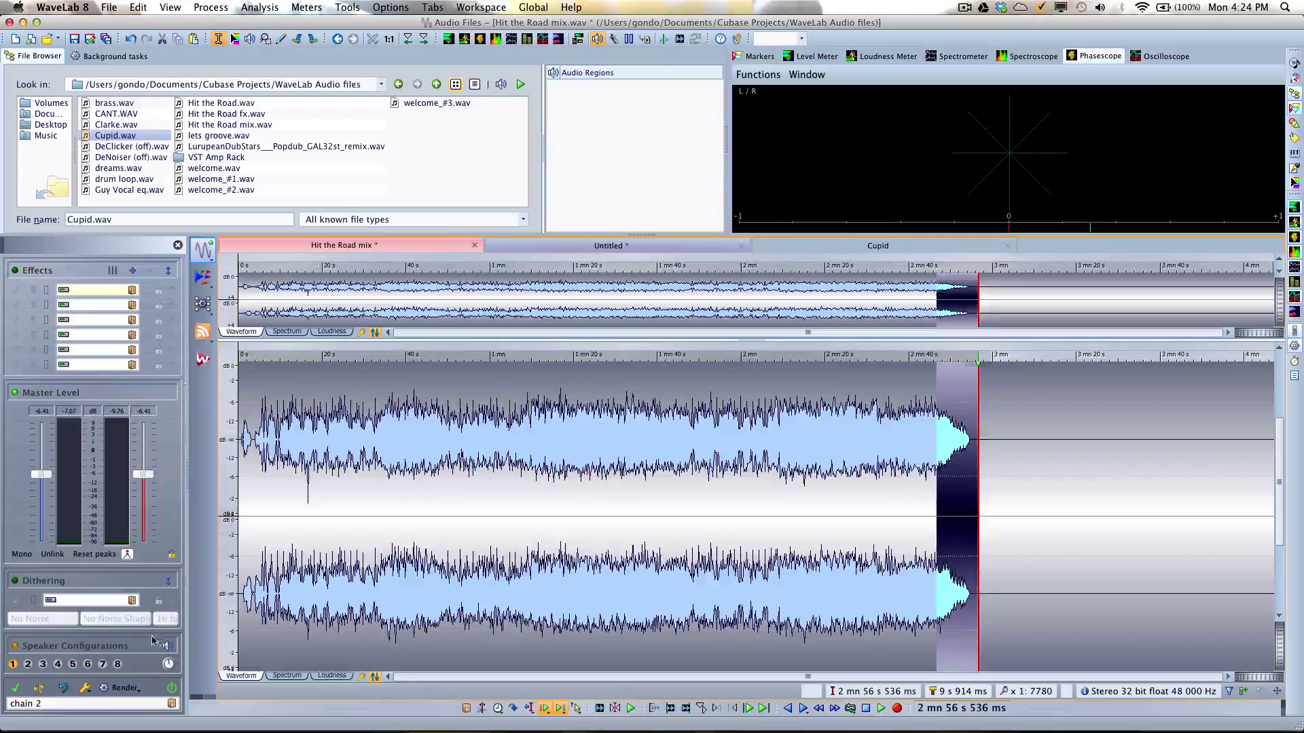
Set the Master Section to use the plug-in chain window.
left_click(84, 689)
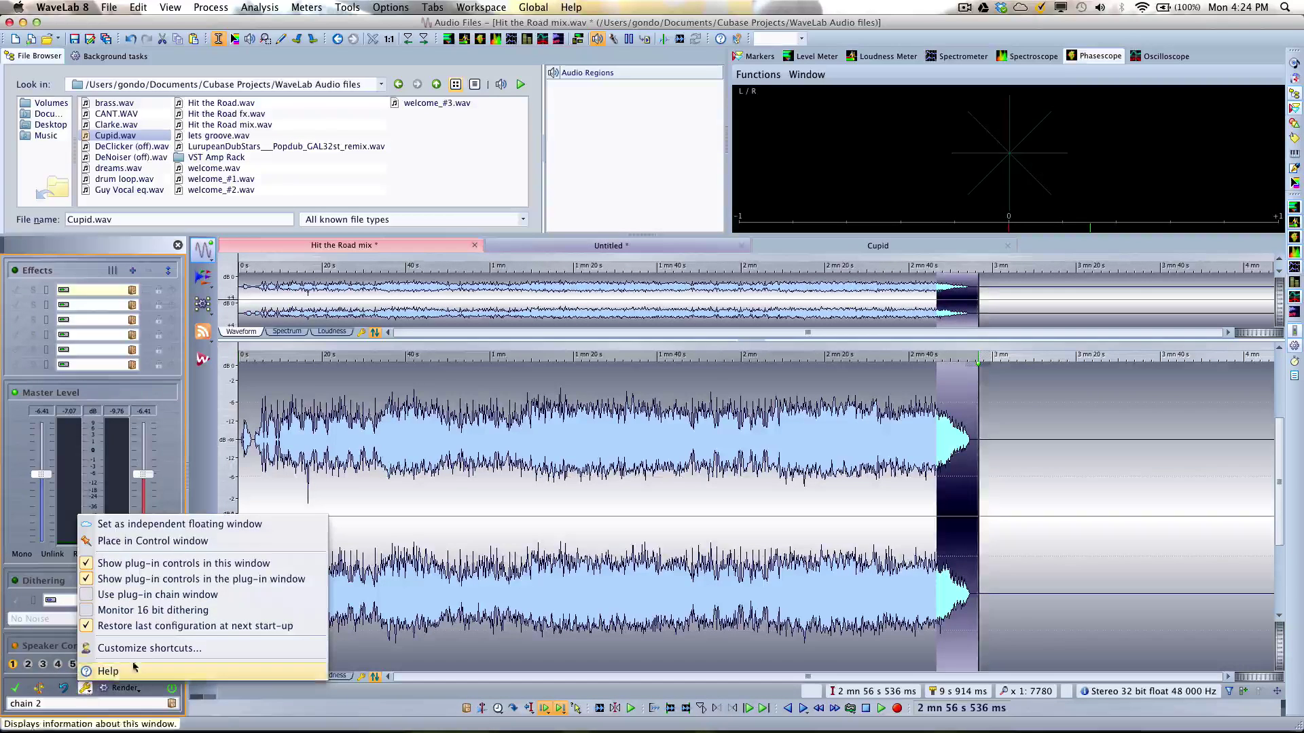
left_click(193, 595)
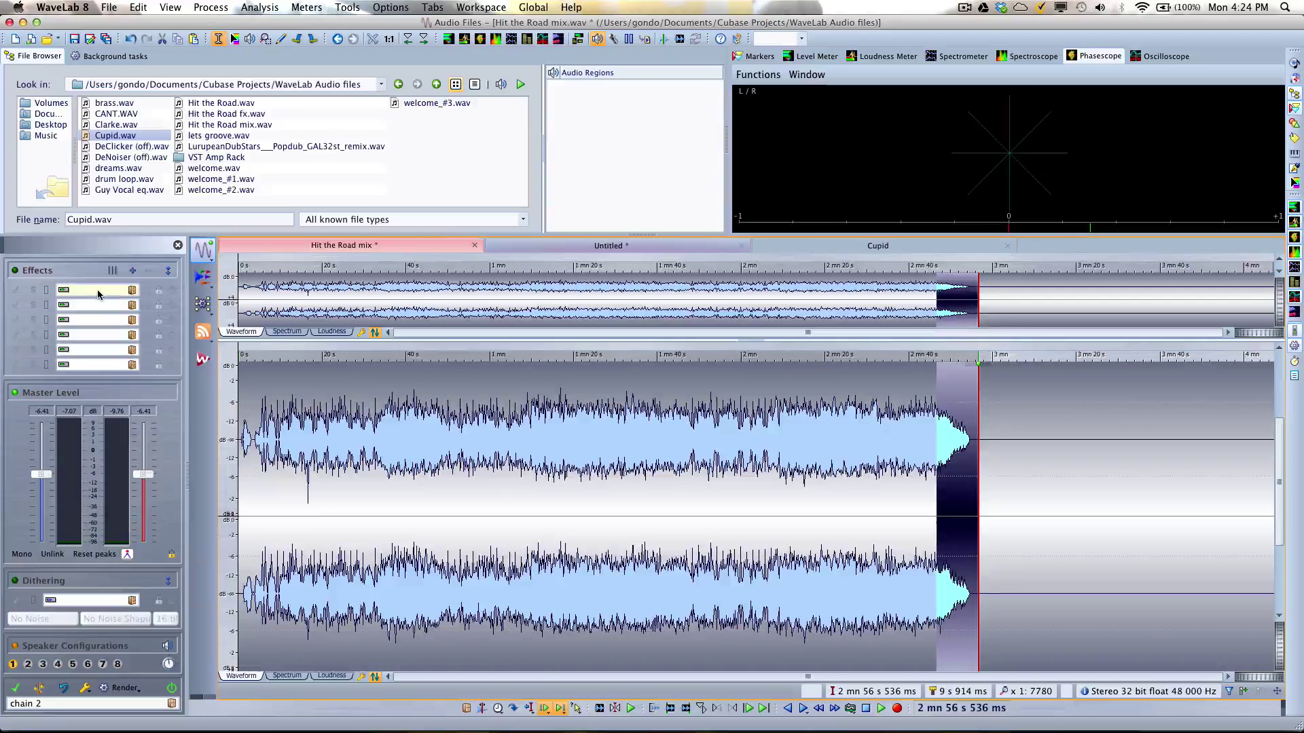
Place the playback cursor at about 10.7 s and insert Steinberg's MultibandCompressor in the first Master Section effect slot.
left_click(284, 363)
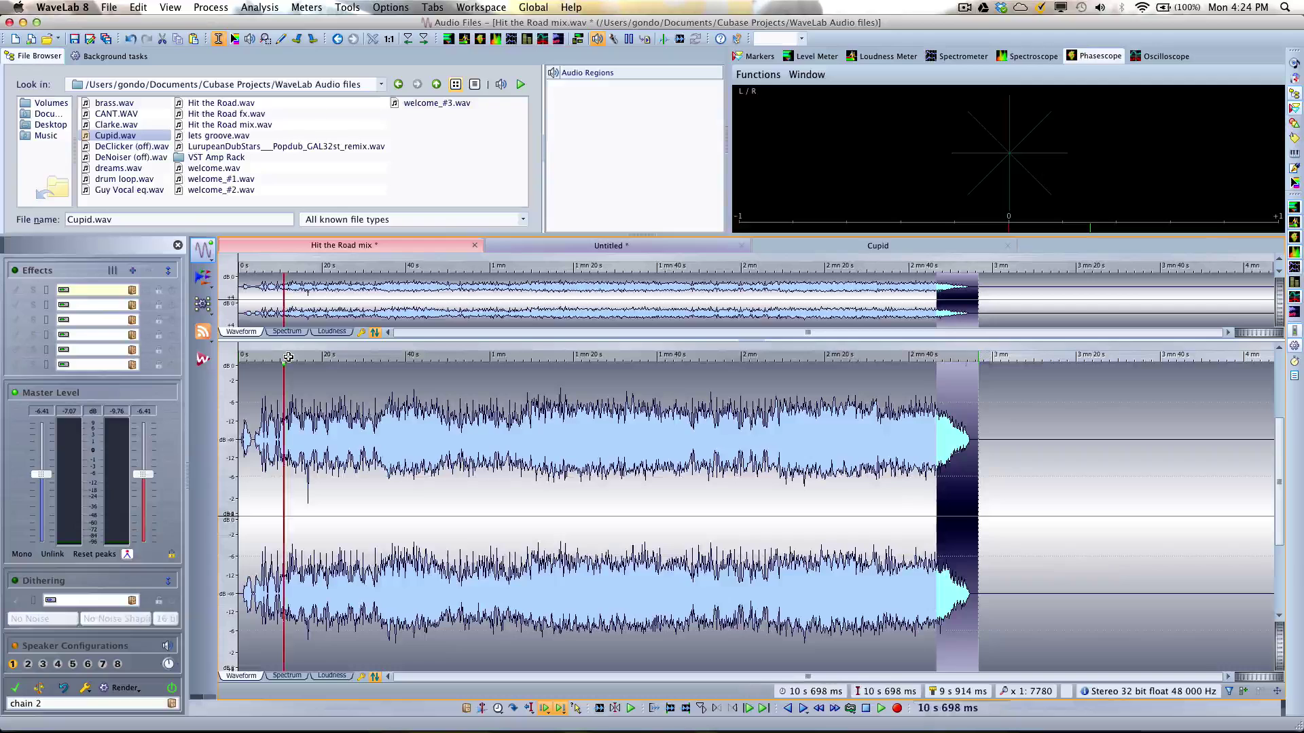
left_click(101, 291)
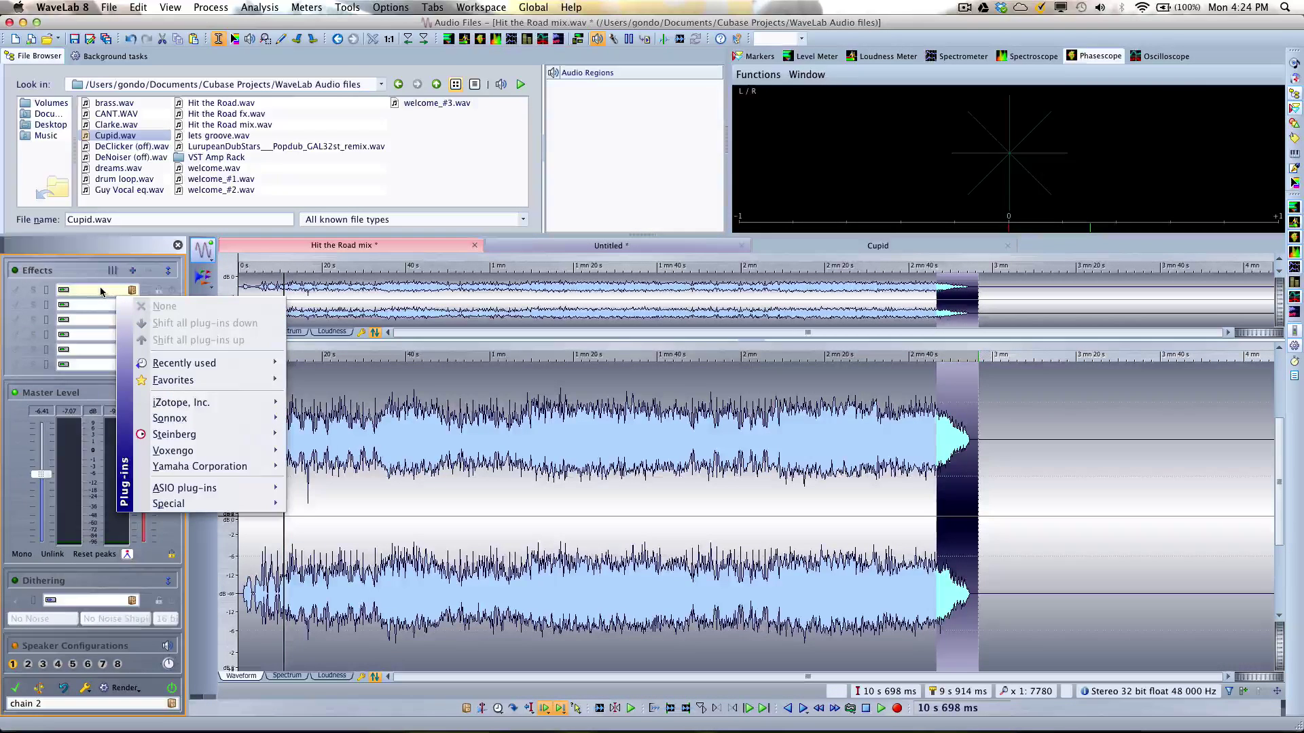
mouse_move(204, 432)
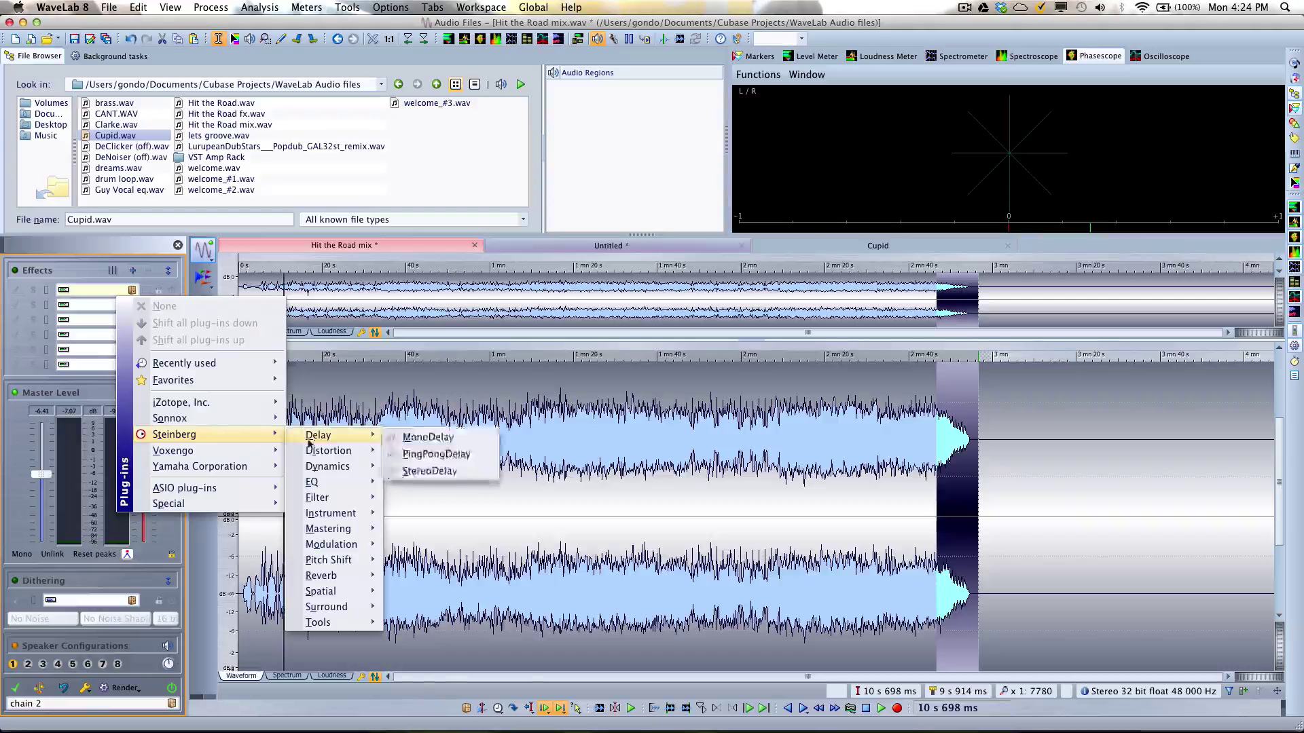
mouse_move(340, 472)
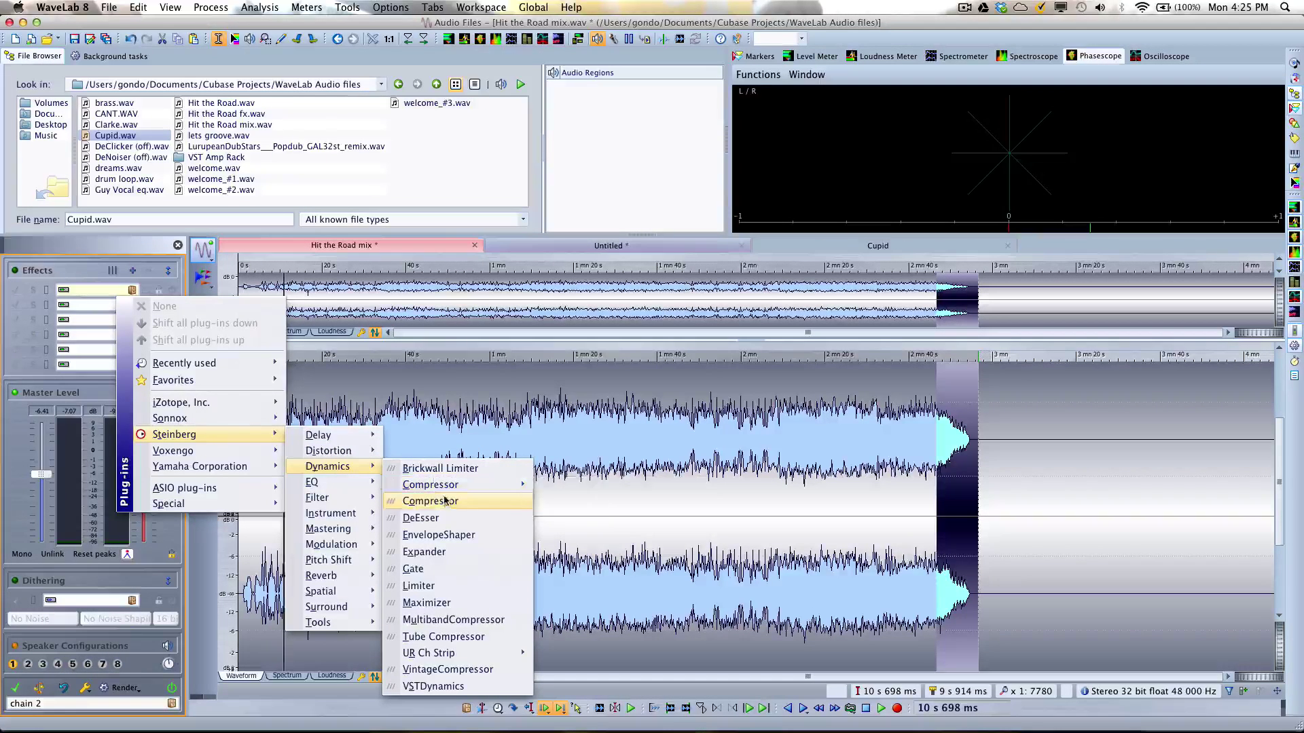
left_click(441, 619)
Load the "big sound" preset in the MultibandCompressor and set the fourth band's threshold to -24.6.
left_click(213, 145)
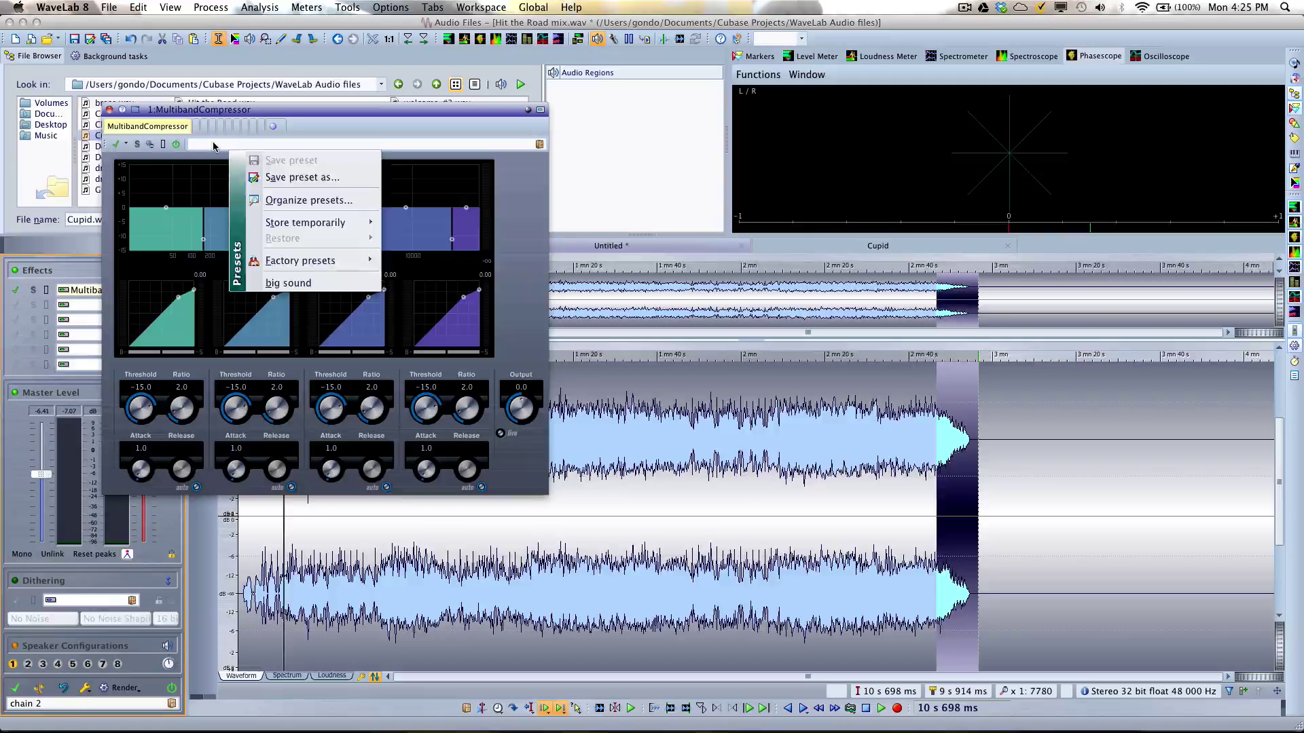
left_click(302, 288)
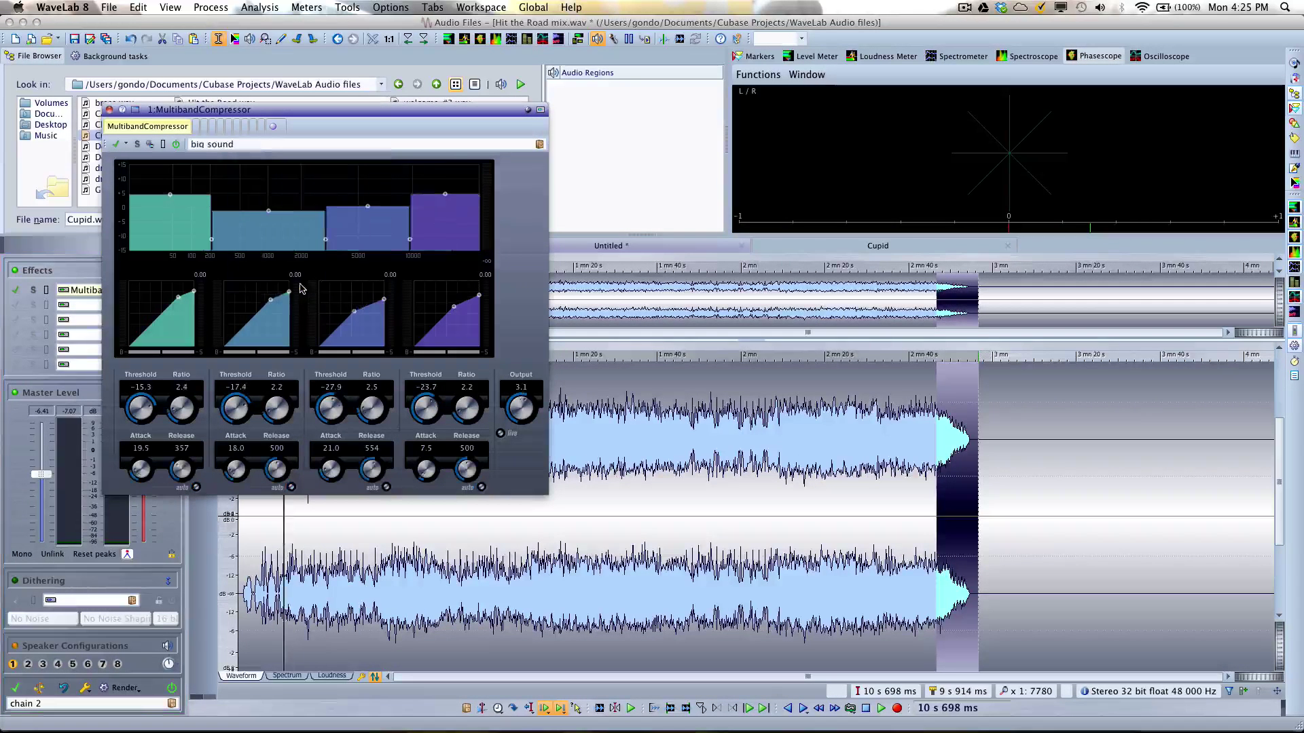
left_click_drag(202, 108, 595, 146)
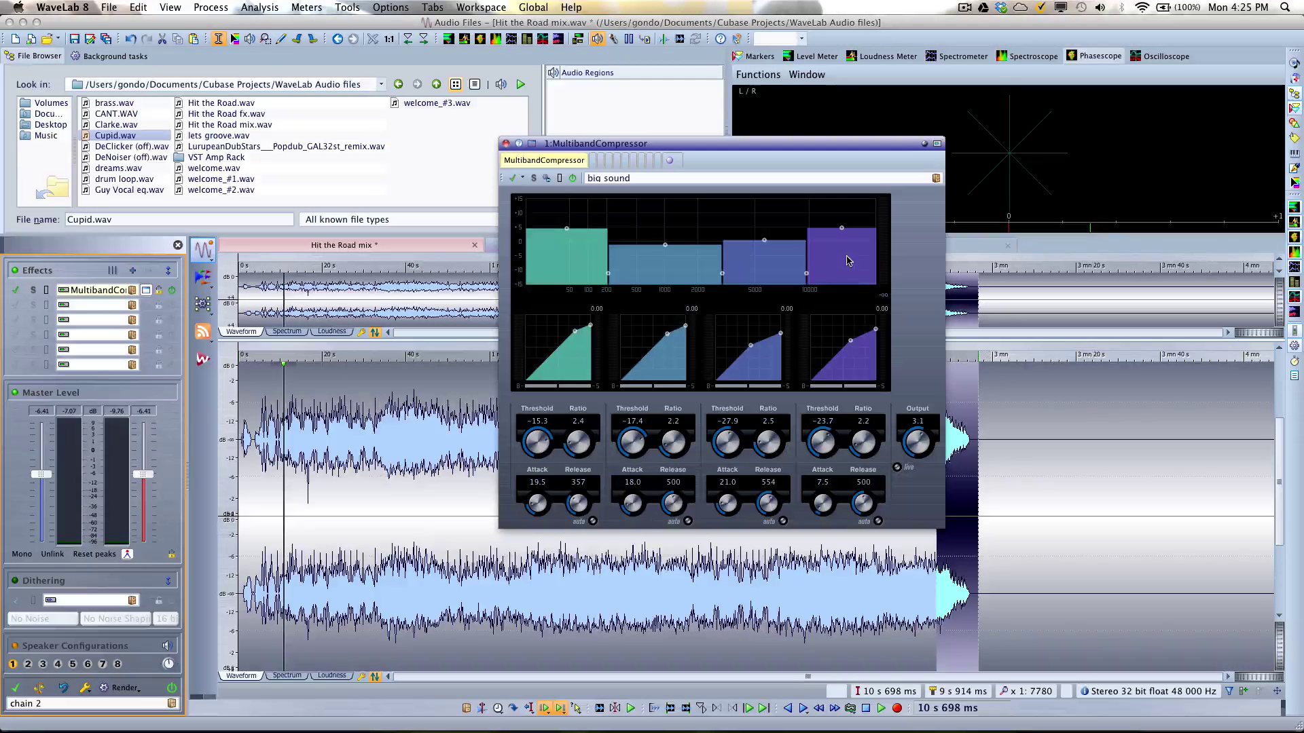
left_click_drag(845, 351, 852, 340)
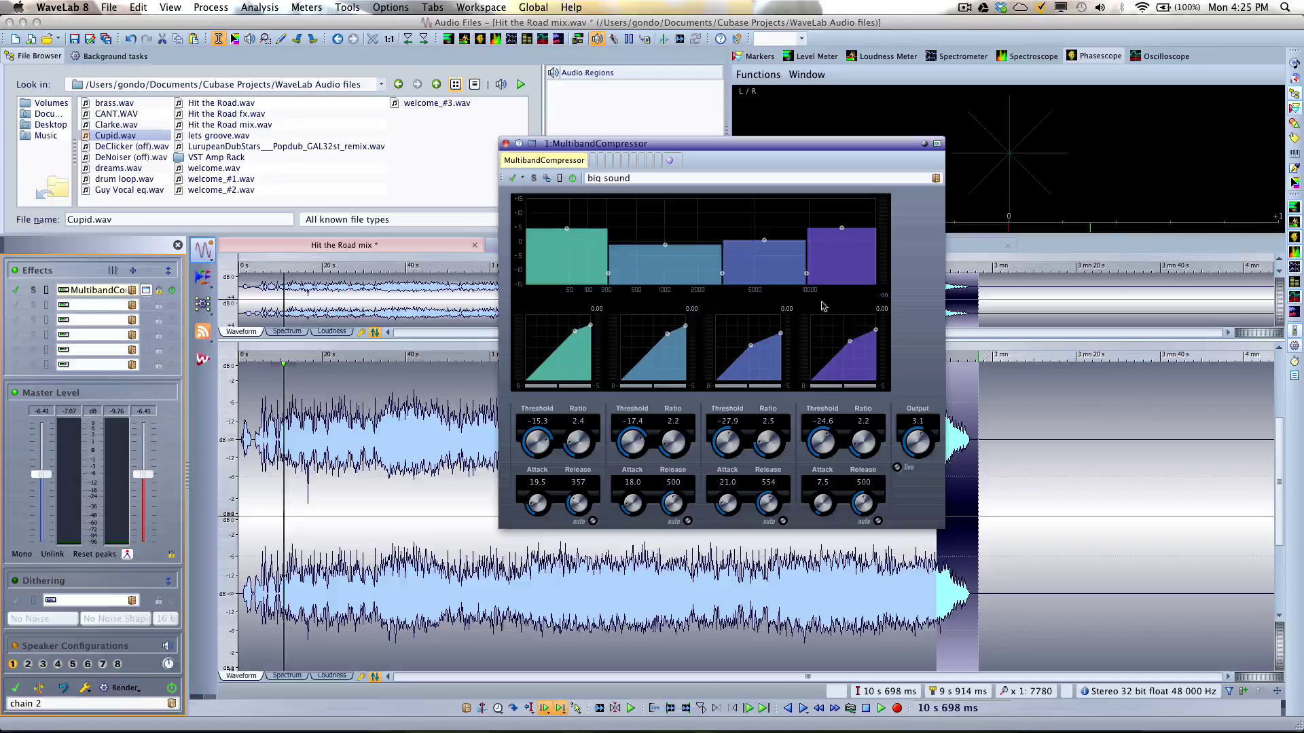
Play the mix through the MultibandCompressor and audition bands 2, 3 and 1 on their own with solo.
key("space")
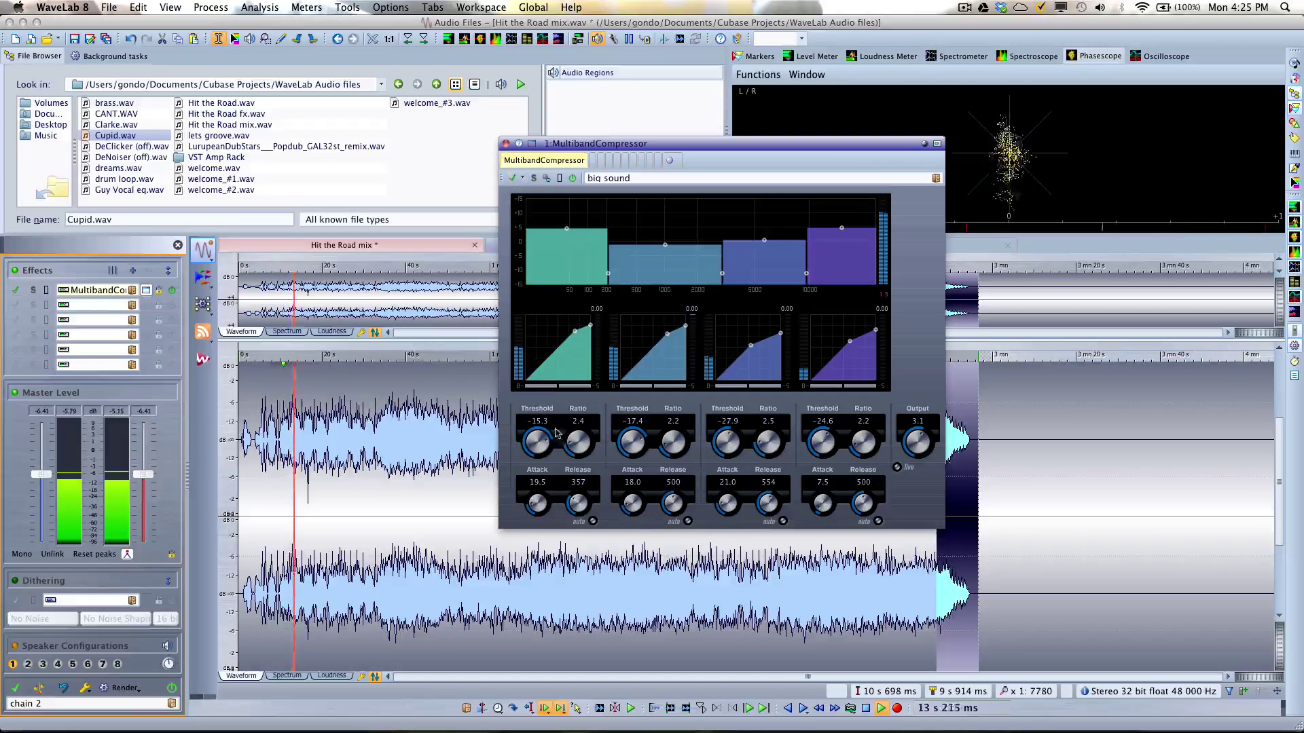
left_click(669, 385)
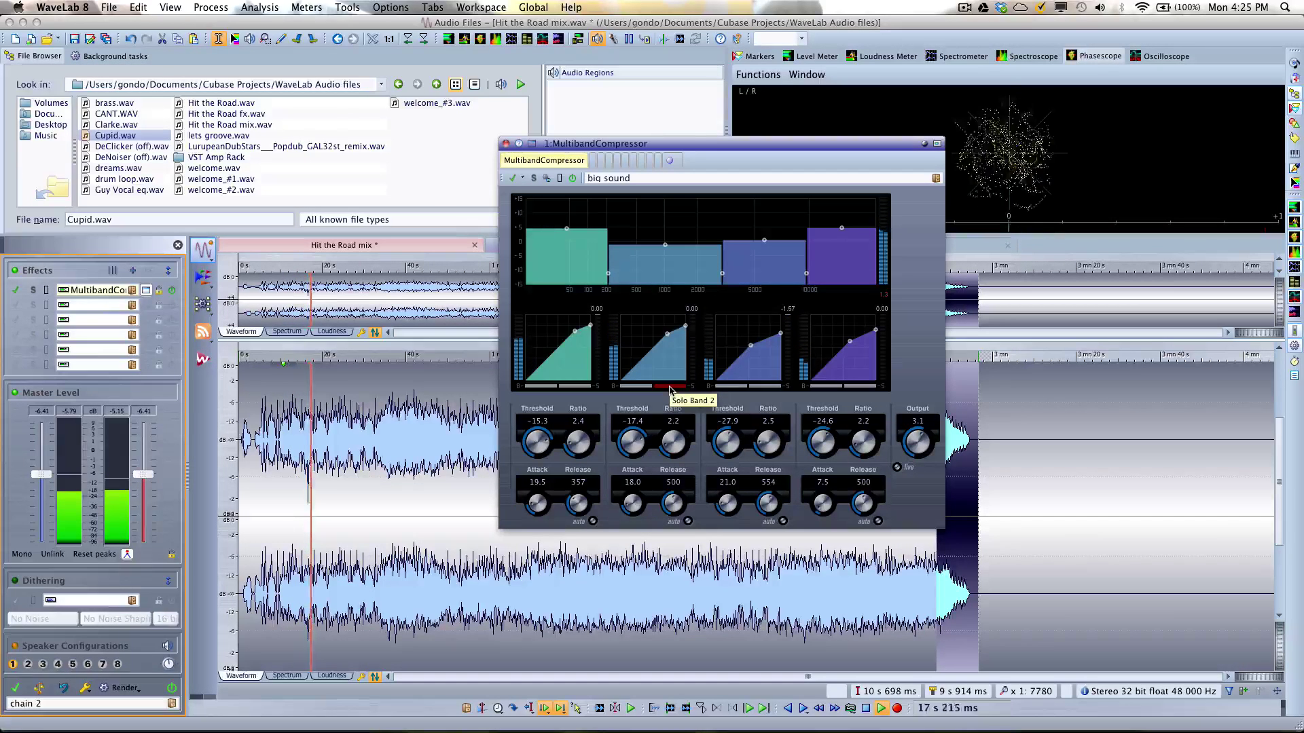
left_click(669, 387)
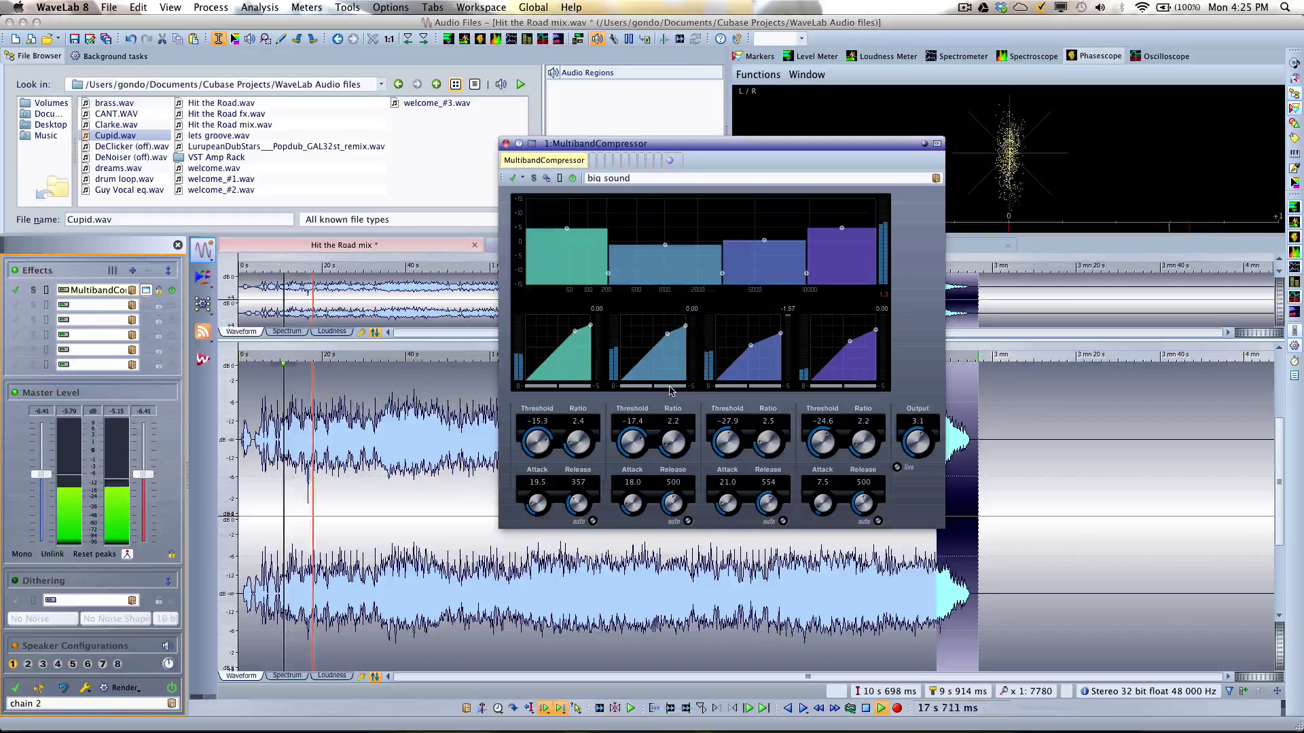
left_click(763, 389)
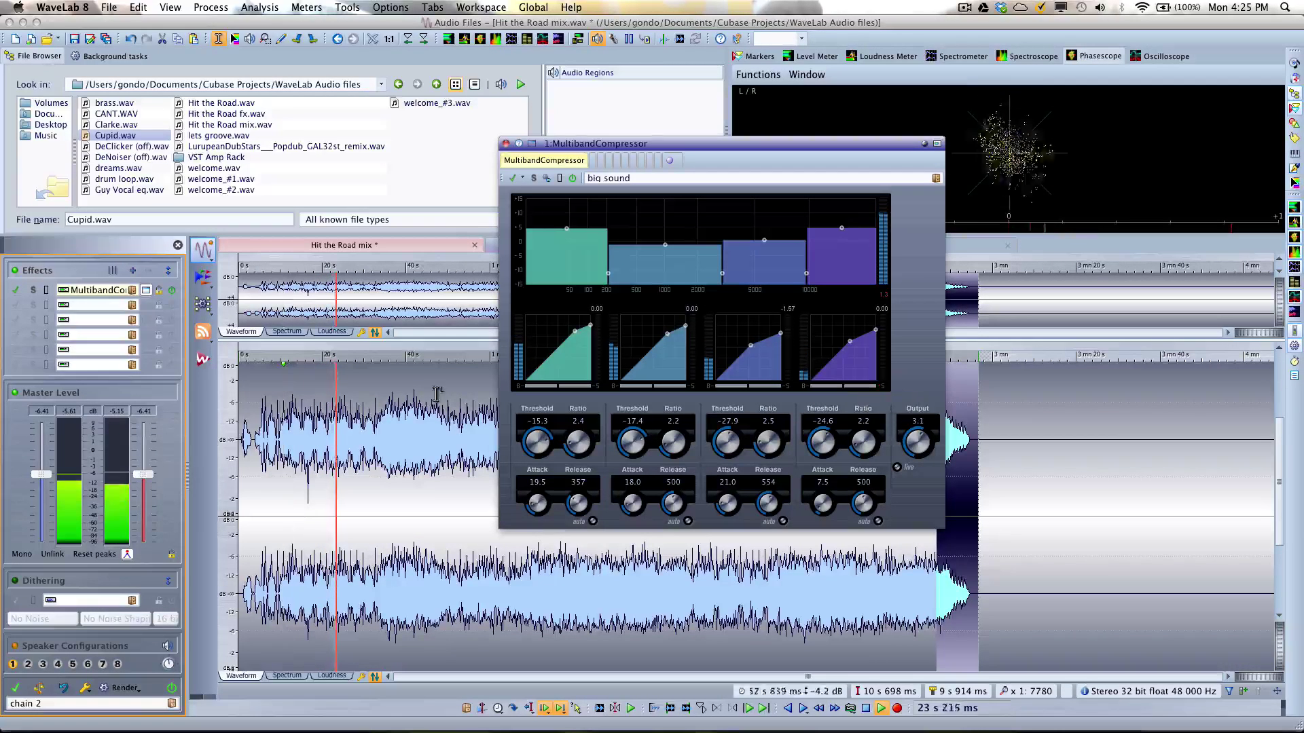
left_click(573, 387)
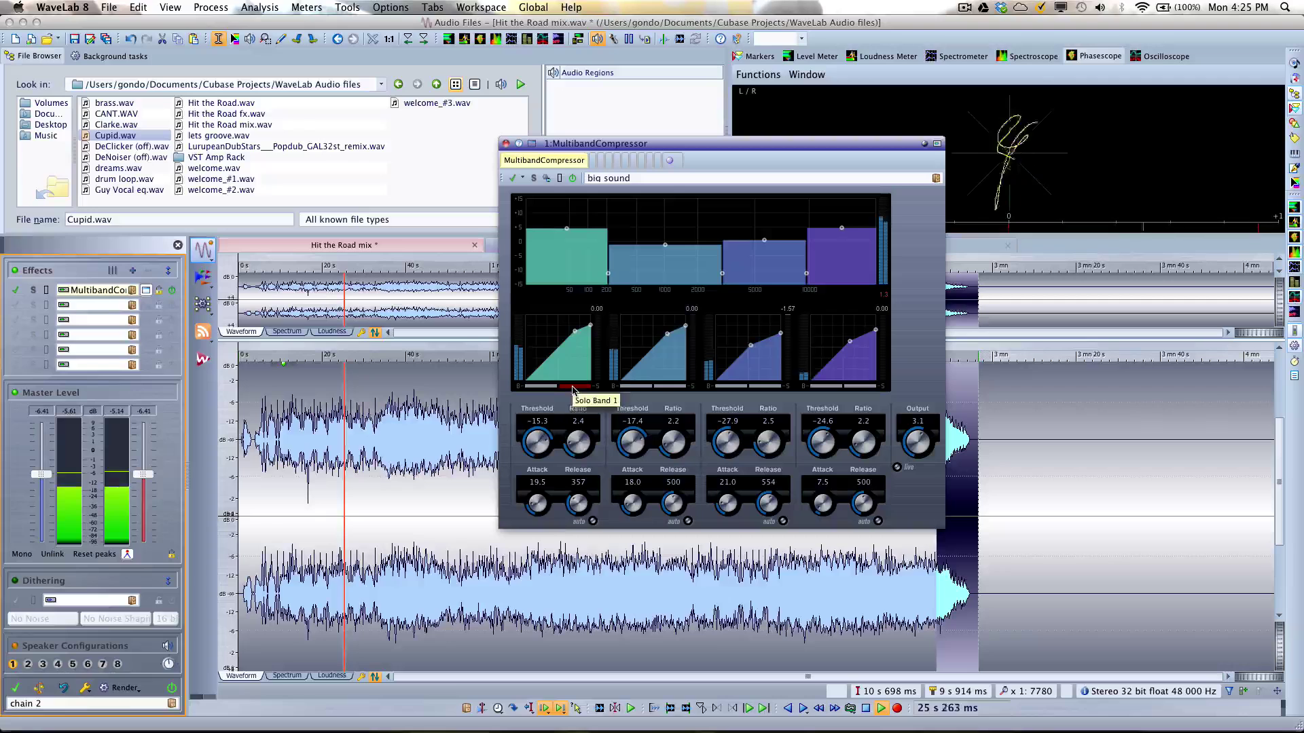
Compare the mix with the MultibandCompressor bypassed and active during playback, and stop the playback.
left_click(508, 178)
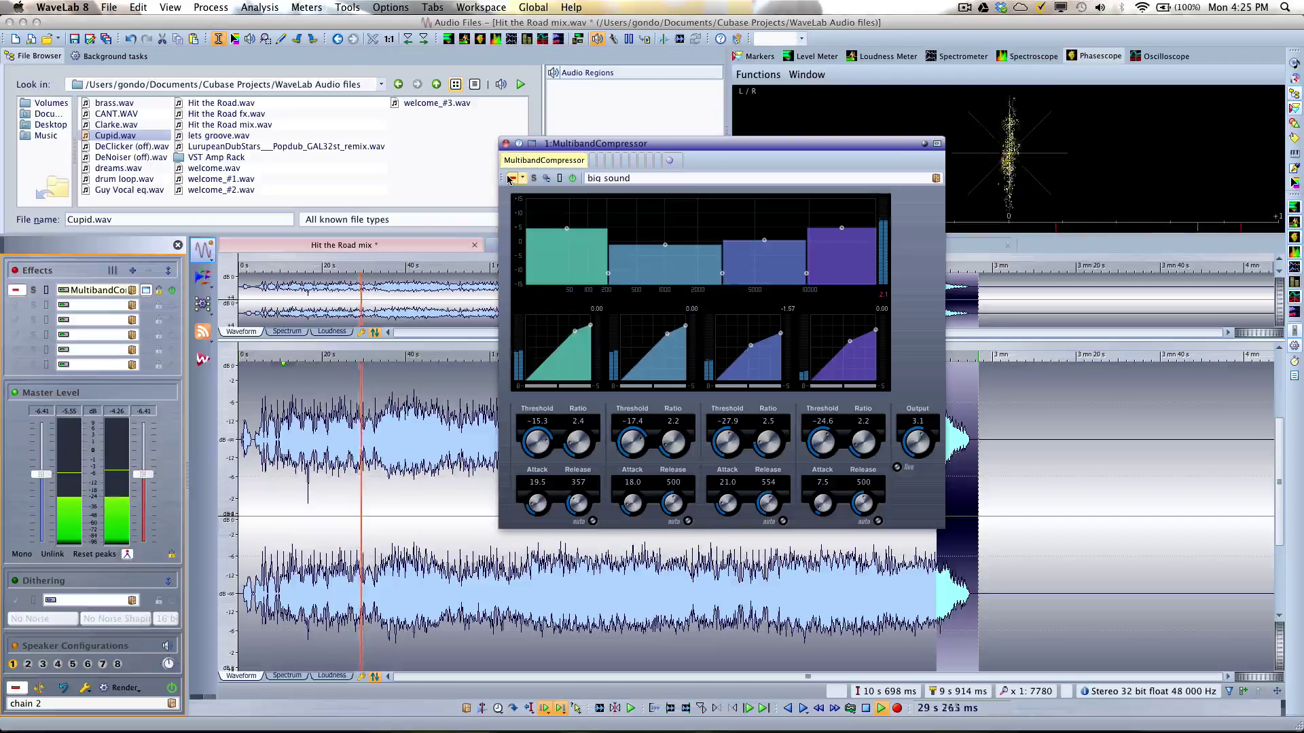
left_click(507, 178)
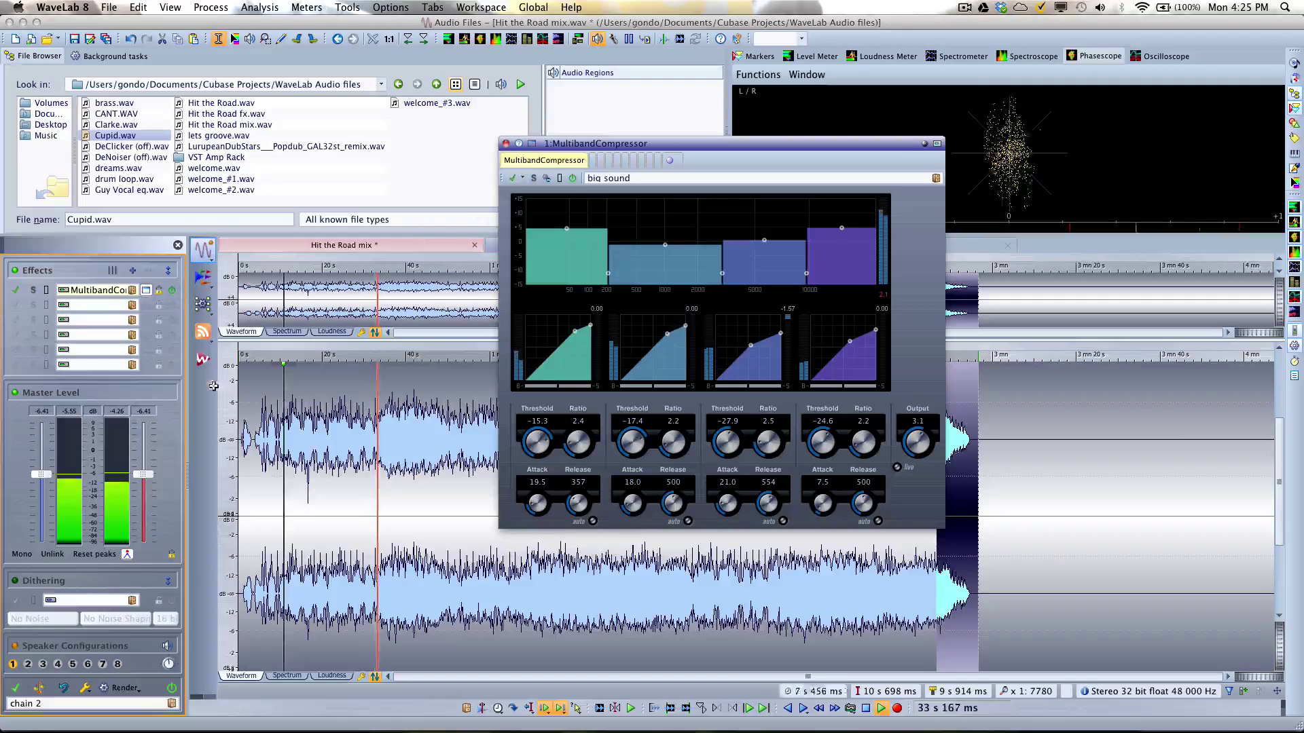
key("space")
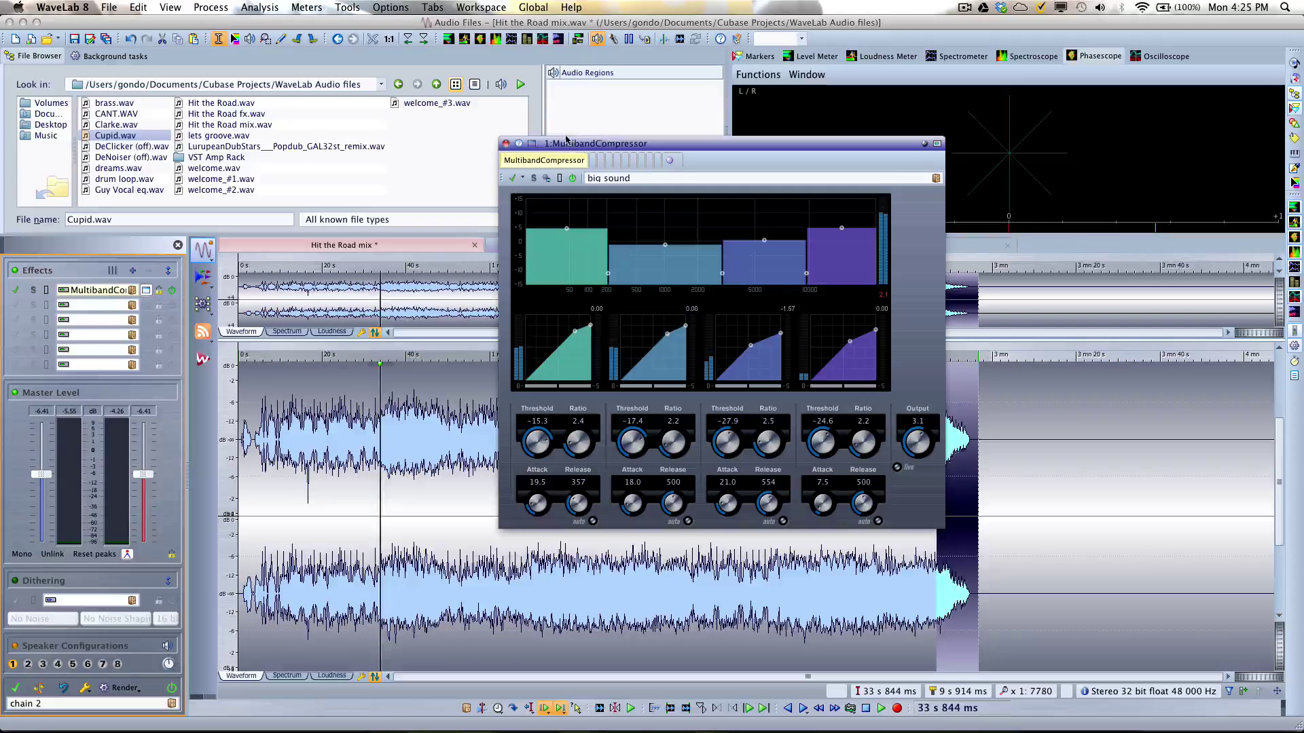
Add Steinberg's StereoEnhancer from the Spatial category as the second plug-in in the effect chain.
left_click(590, 164)
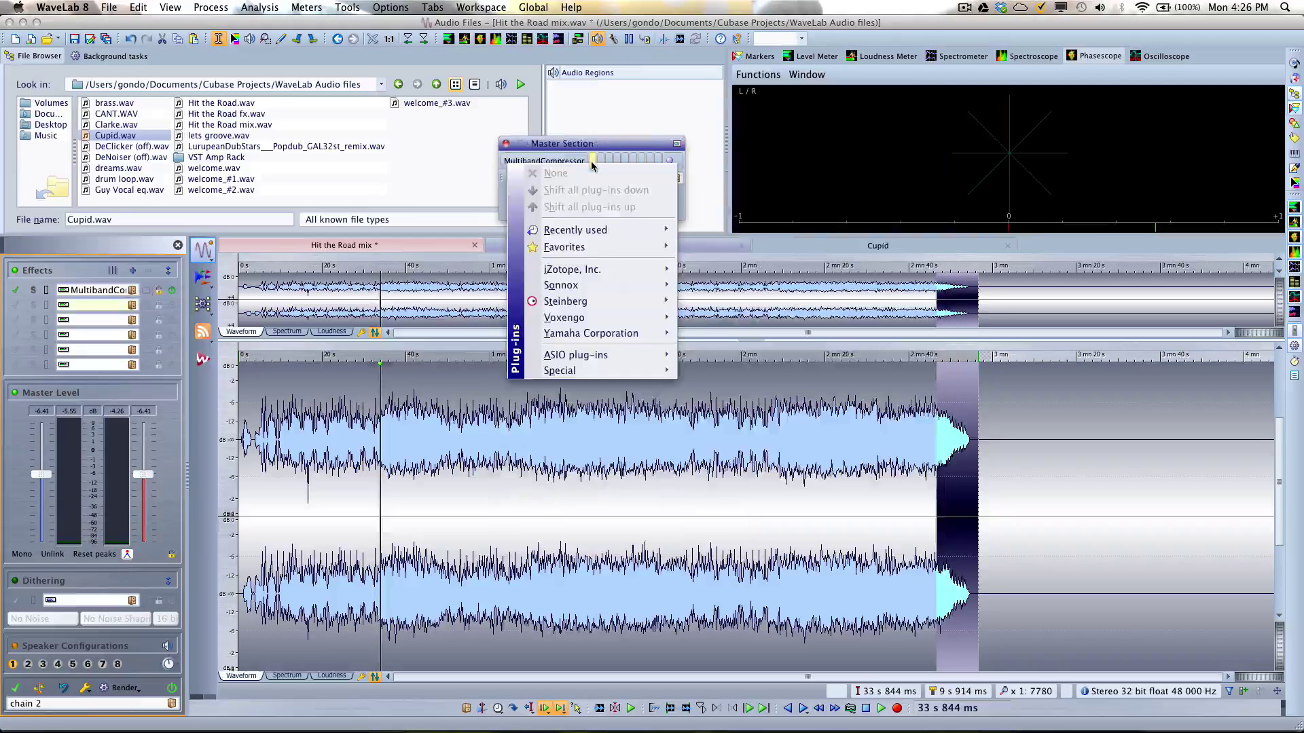
mouse_move(656, 324)
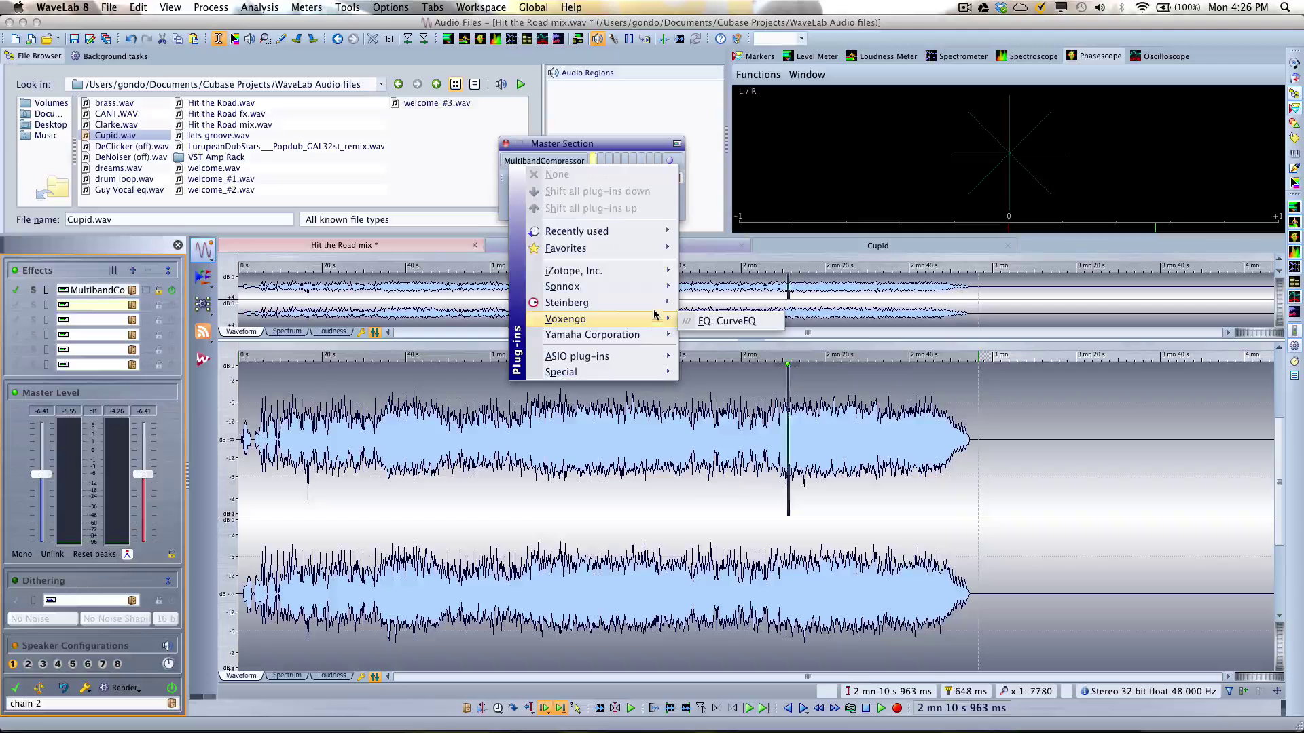
mouse_move(744, 459)
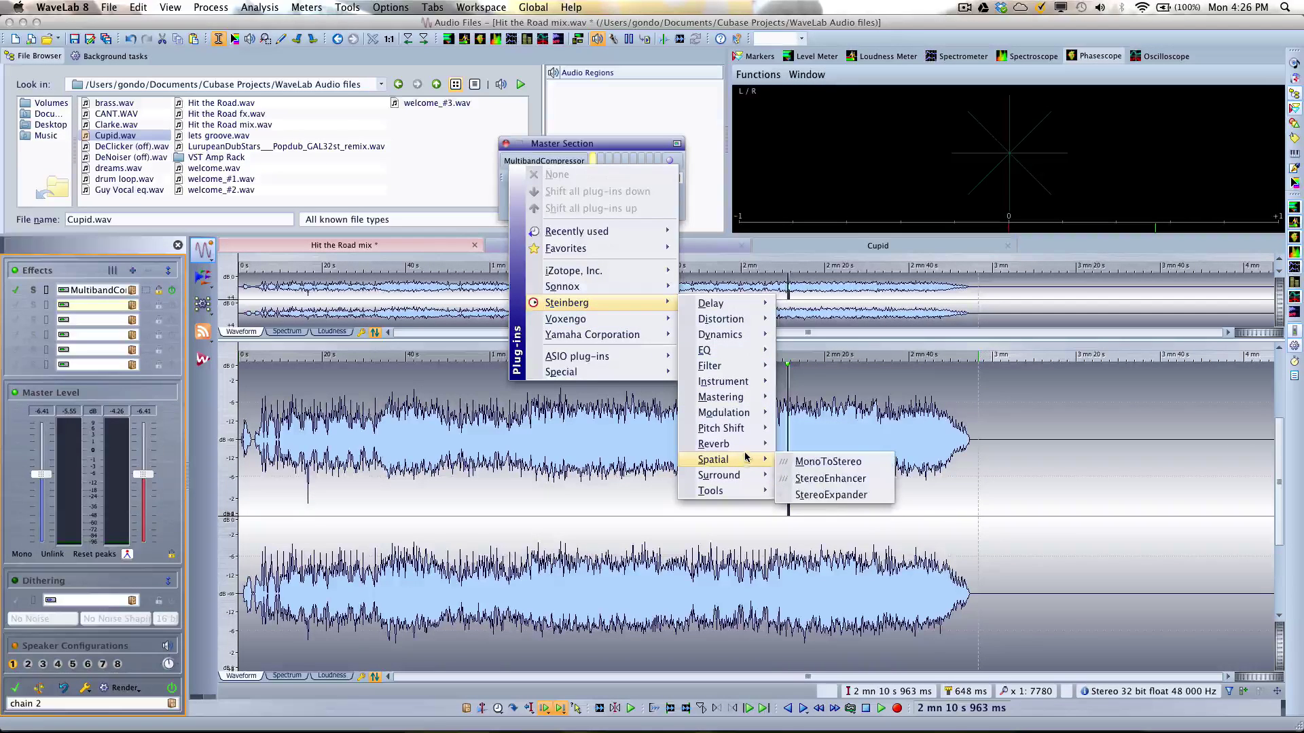
left_click(853, 483)
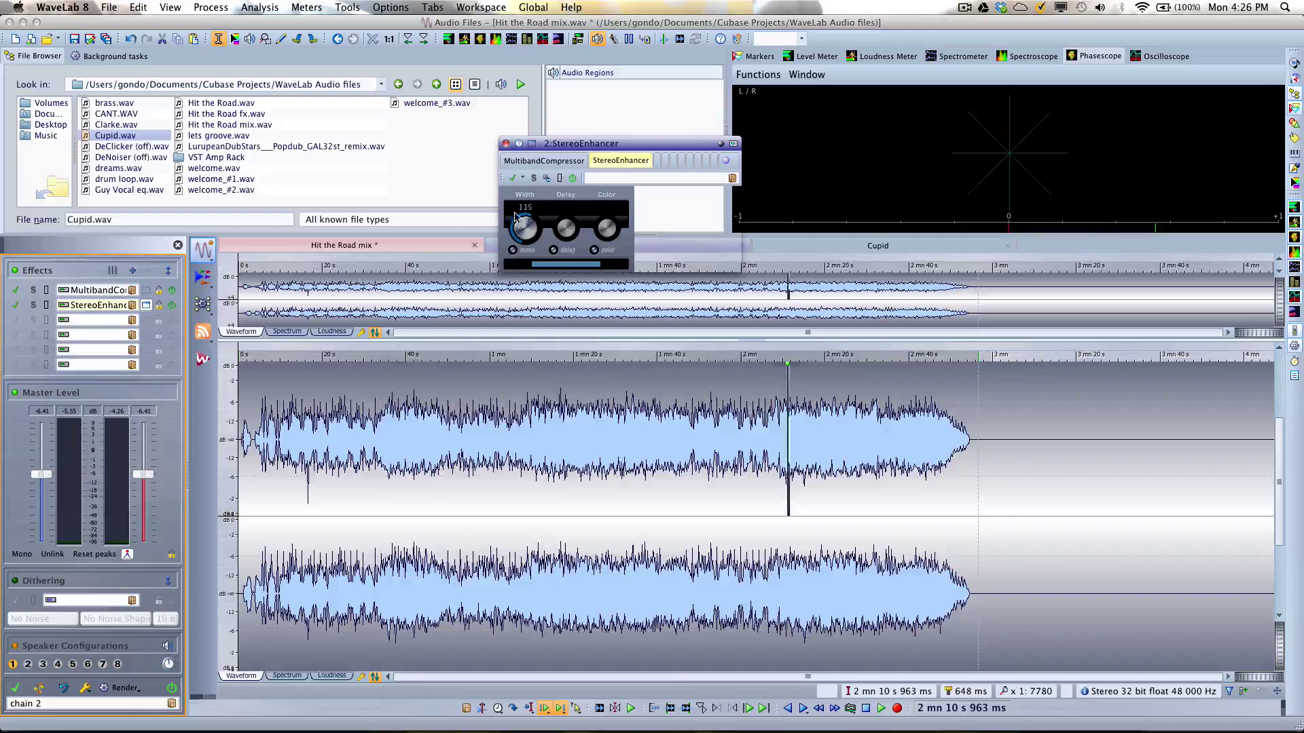
Raise the StereoEnhancer's width to 157 while playing the mix from about 15.9 s.
left_click_drag(516, 207, 520, 202)
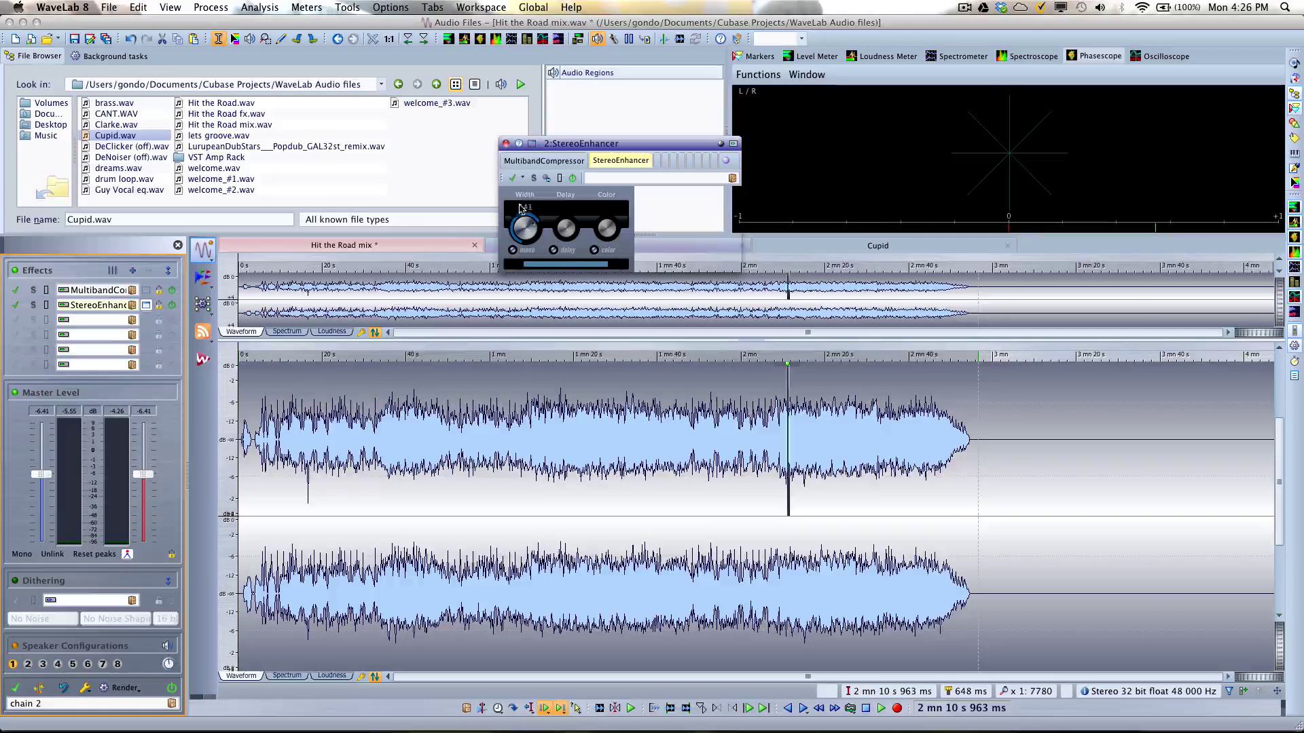
left_click(307, 360)
key("space")
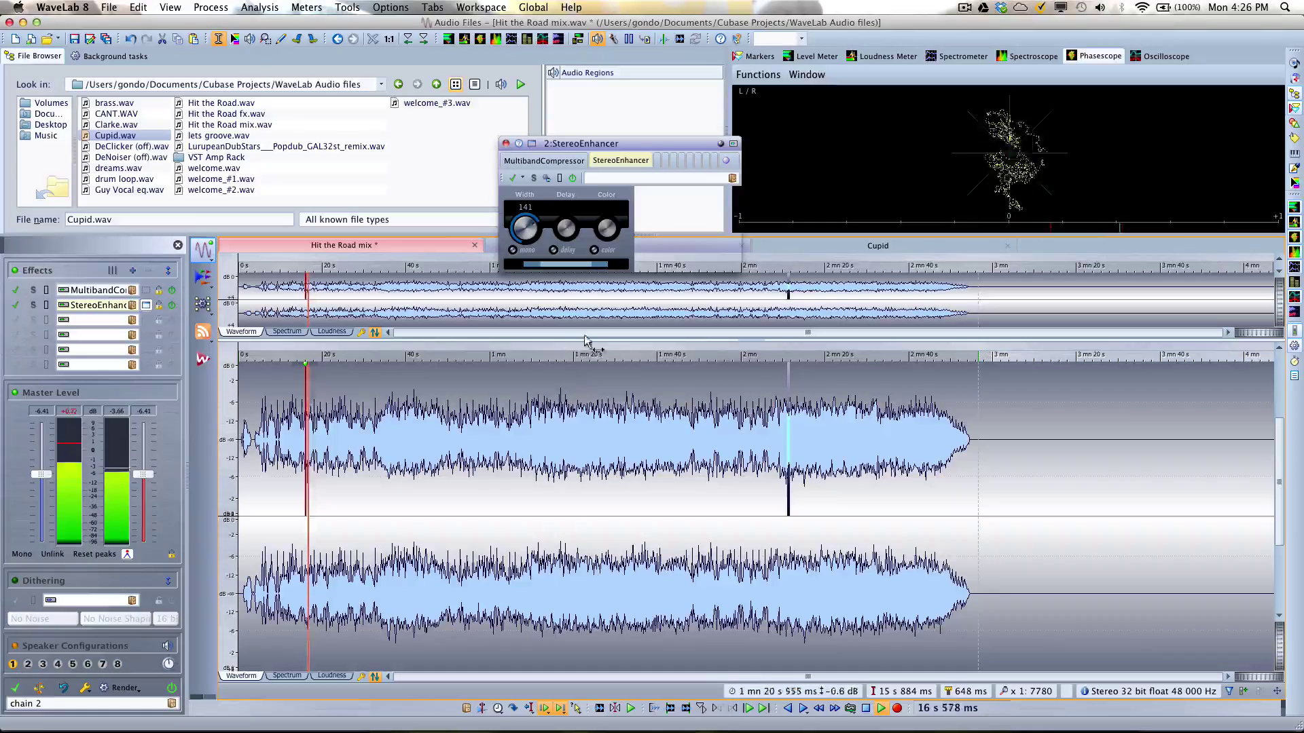
left_click_drag(534, 226, 608, 189)
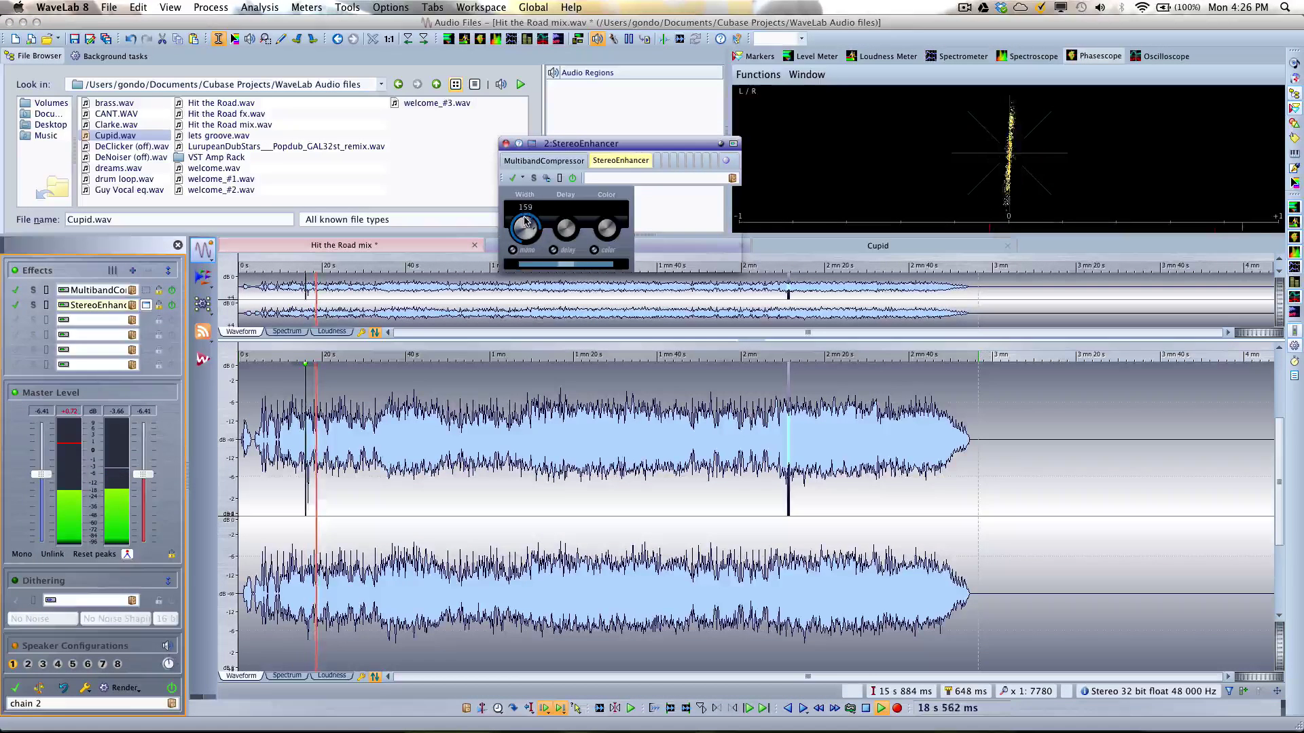
Add Steinberg's EnvelopeShaper from the Dynamics category as the third plug-in in the chain during playback.
left_click(657, 159)
mouse_move(663, 298)
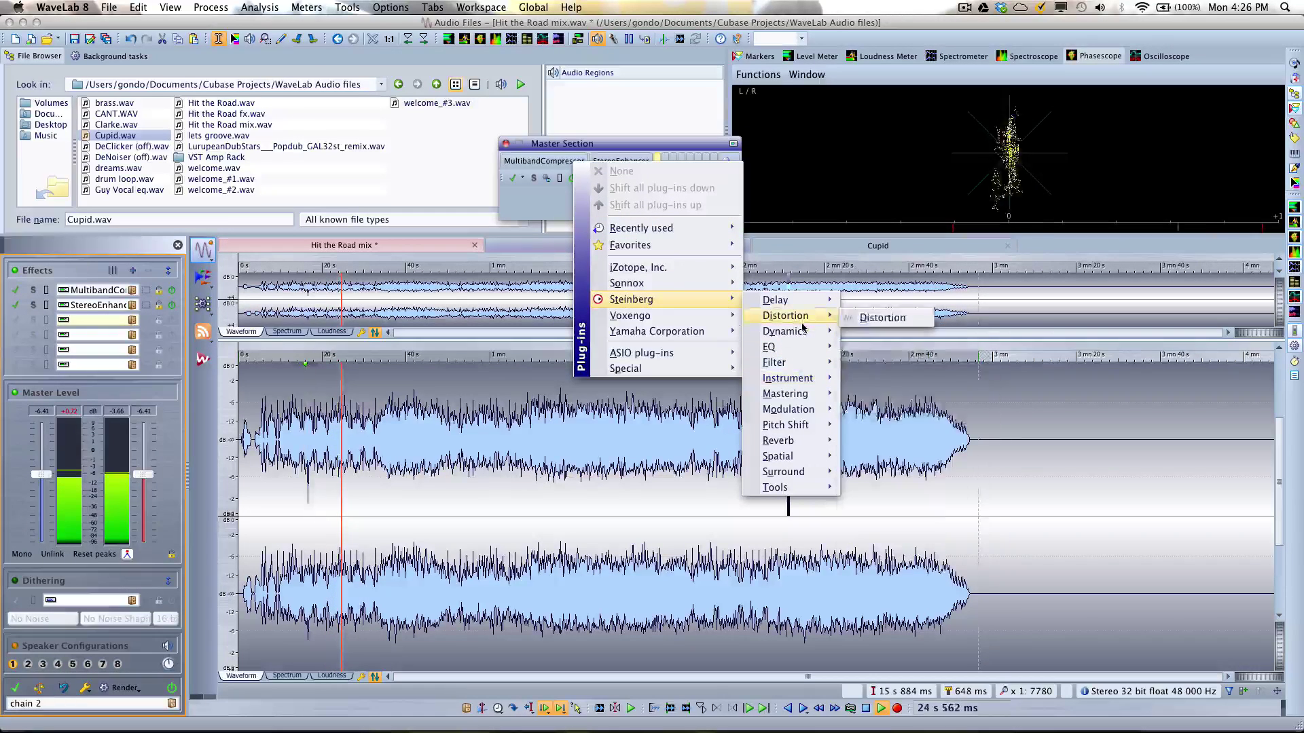
mouse_move(807, 332)
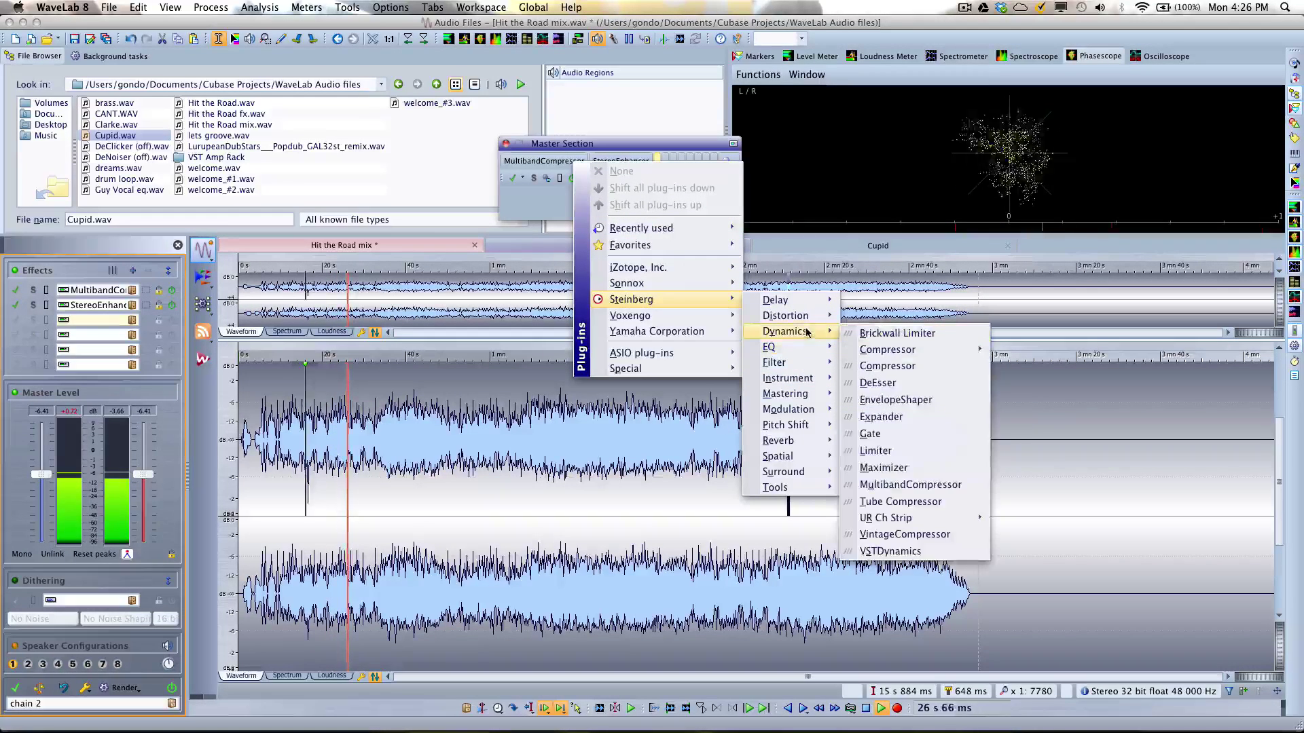
left_click(897, 400)
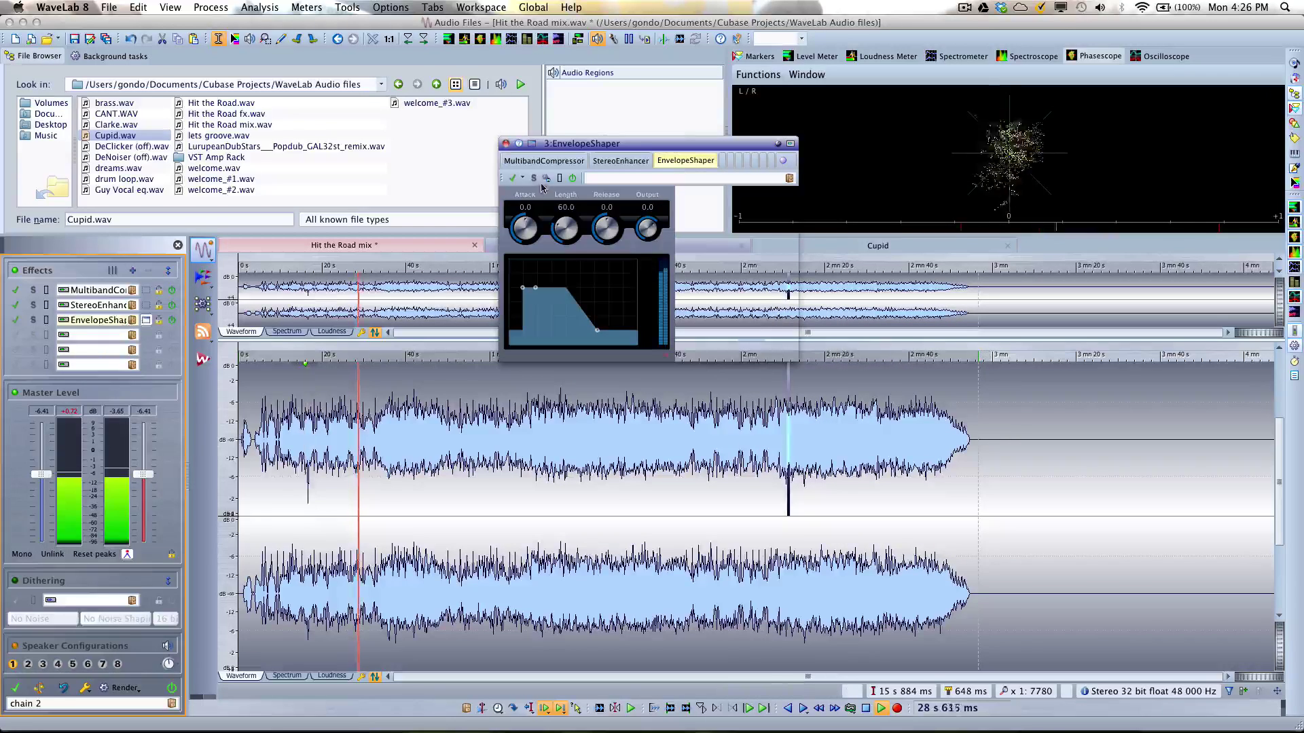
Set the EnvelopeShaper's attack to 6.4, length to 83.4 and release to 3.4.
scroll(525, 207, "up", 5)
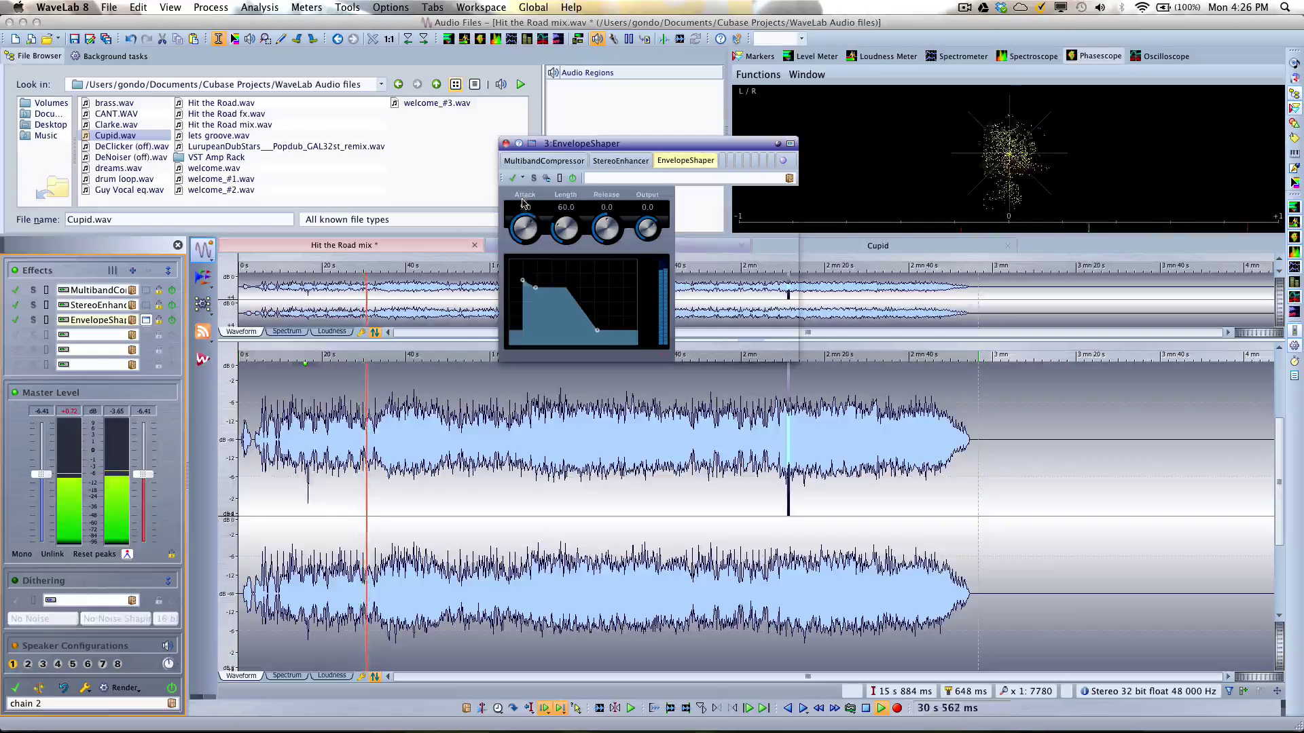
left_click_drag(567, 233, 563, 216)
scroll(563, 216, "up", 3)
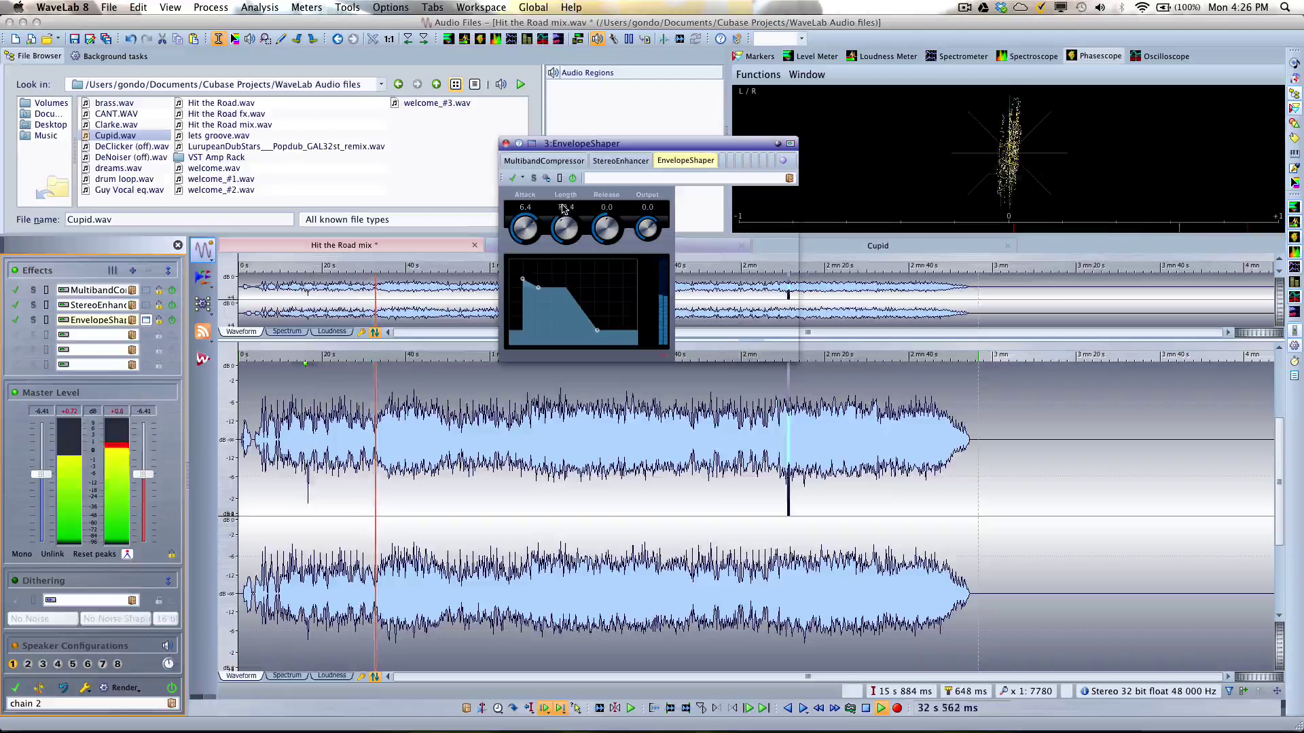
scroll(605, 216, "up", 3)
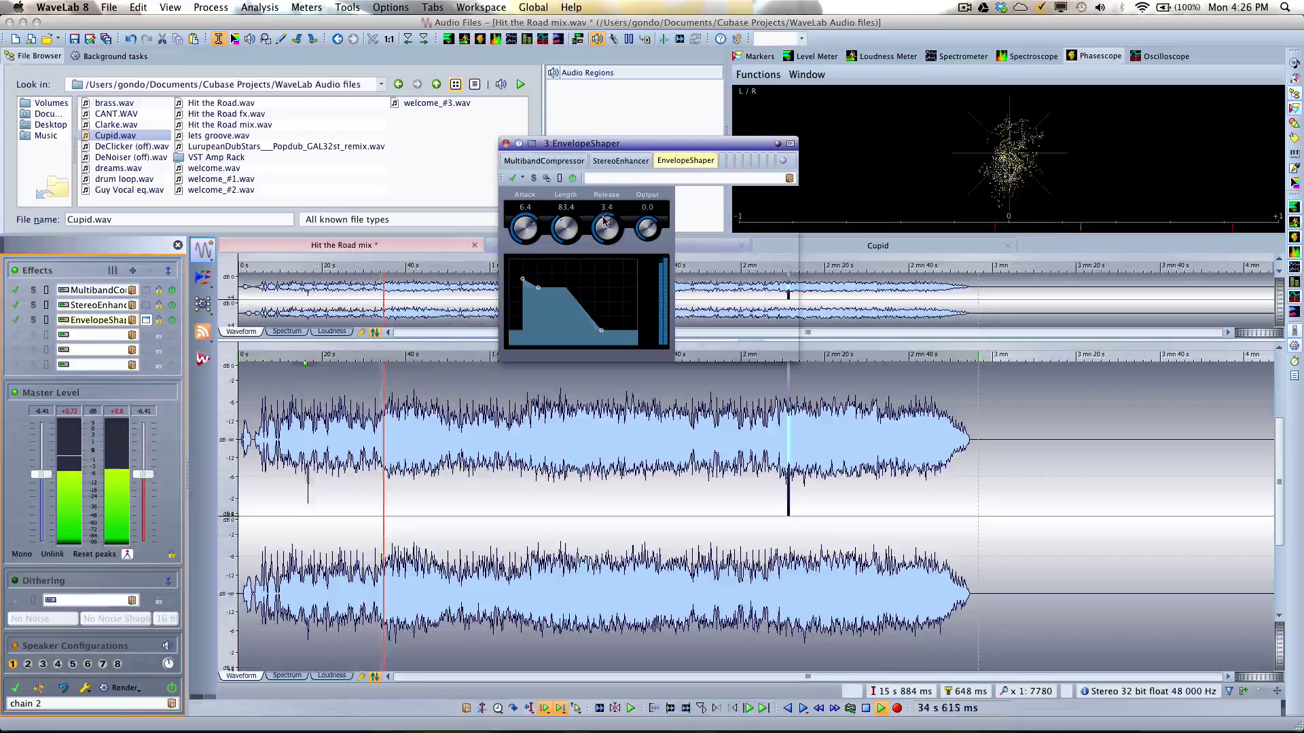
scroll(605, 216, "up", 1)
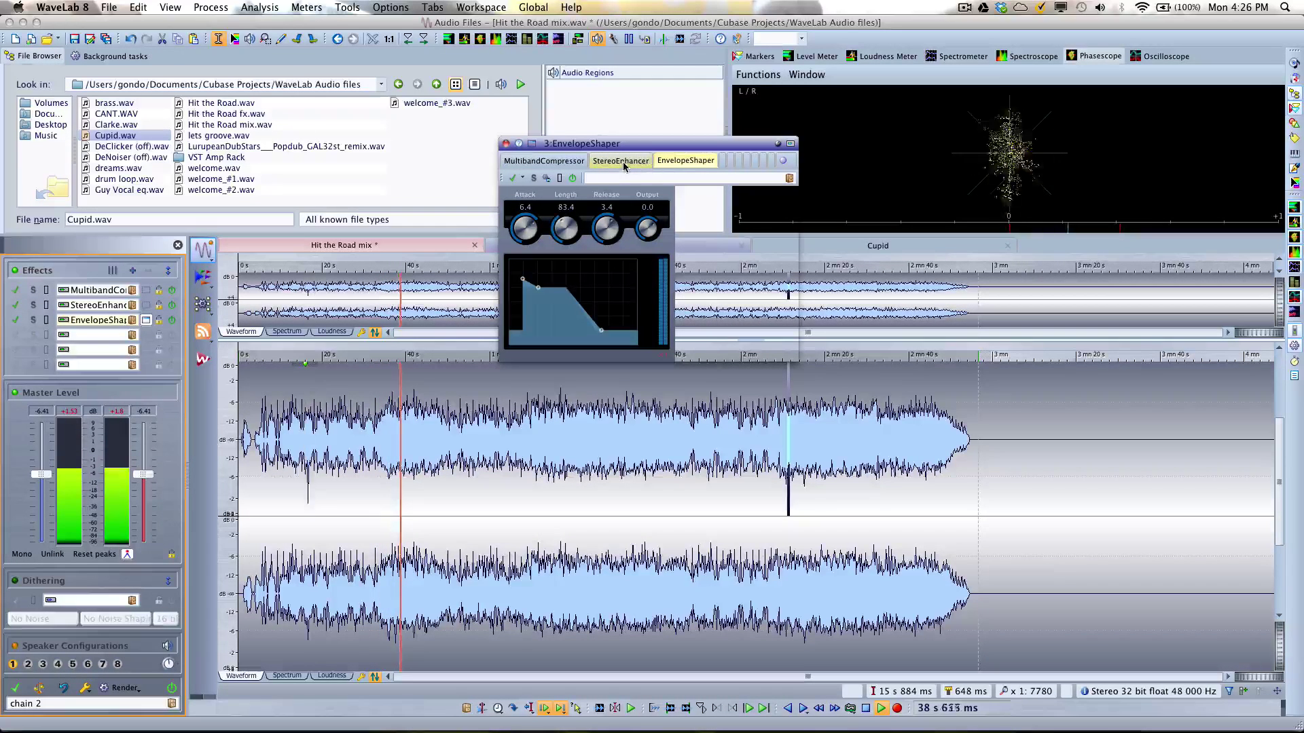
Reorder the plug-in chain so that the StereoEnhancer comes after the EnvelopeShaper.
left_click_drag(622, 161, 694, 165)
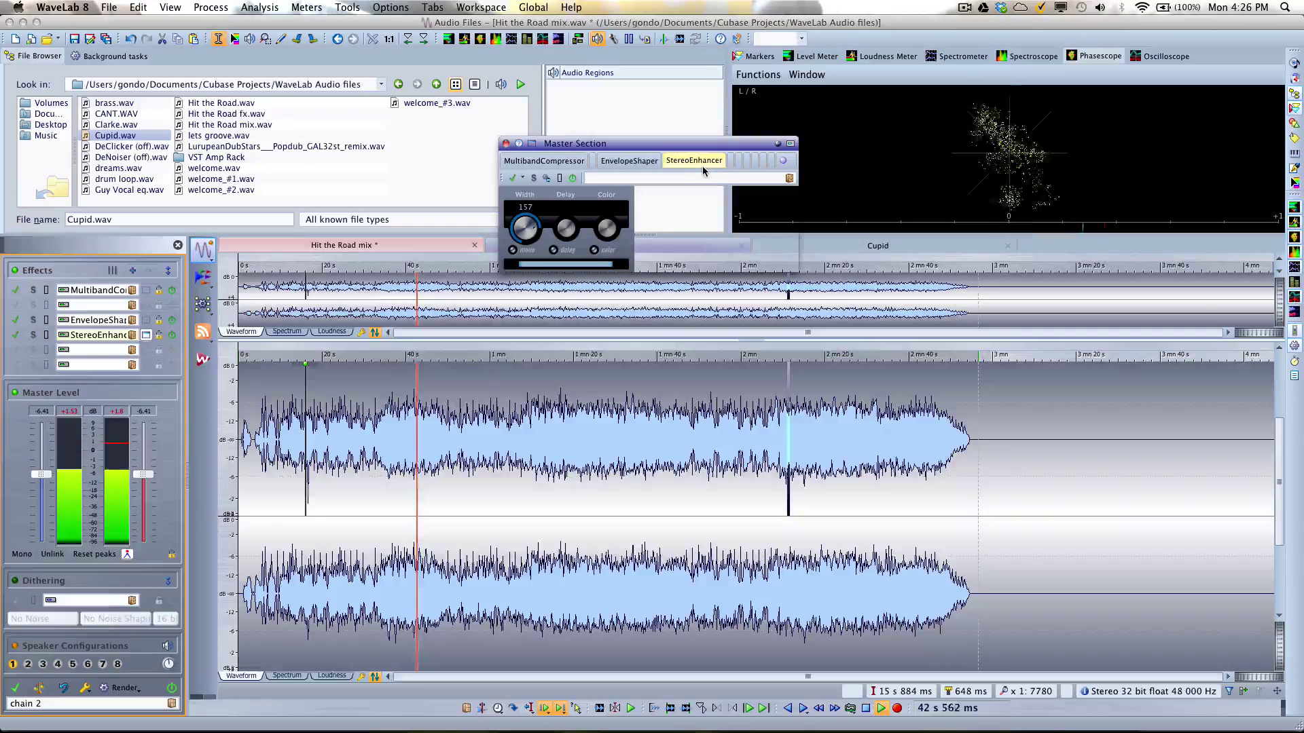
Review the settings of the MultibandCompressor, EnvelopeShaper and StereoEnhancer during playback, and close the plug-in window.
left_click(631, 163)
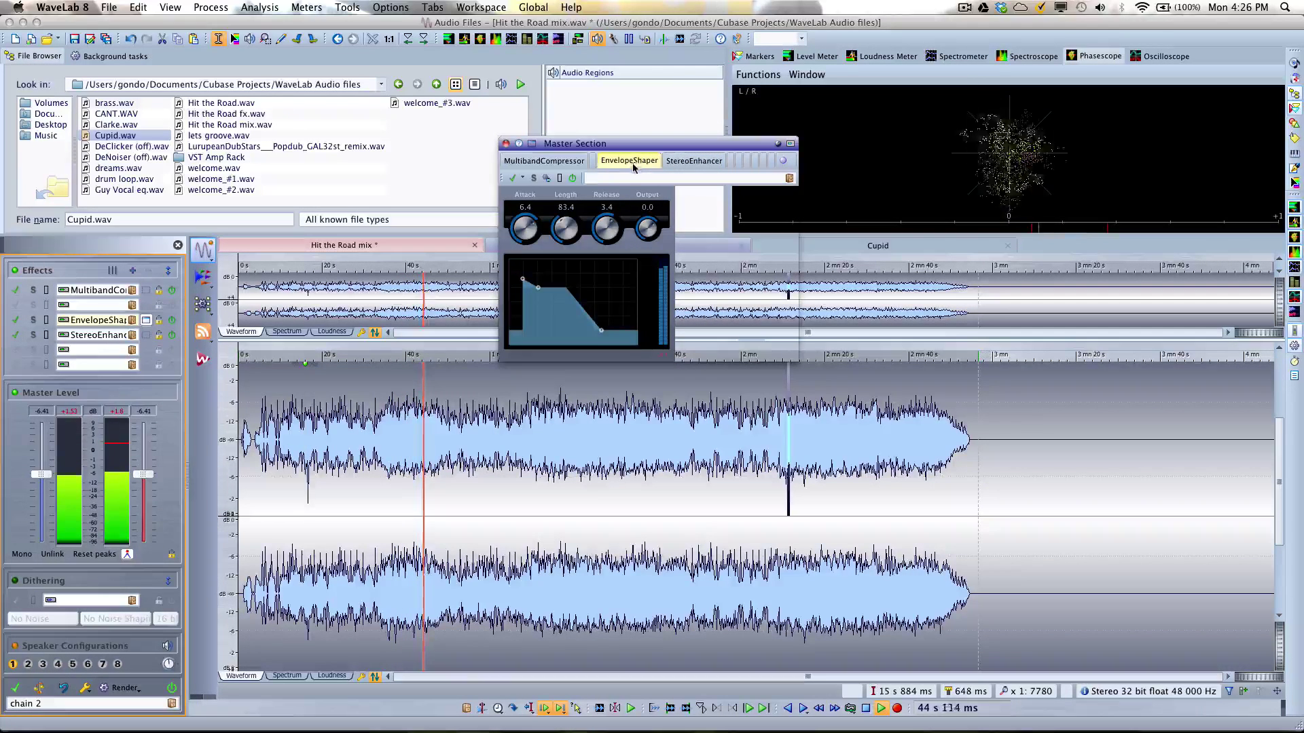
left_click(543, 161)
left_click(629, 161)
left_click(672, 162)
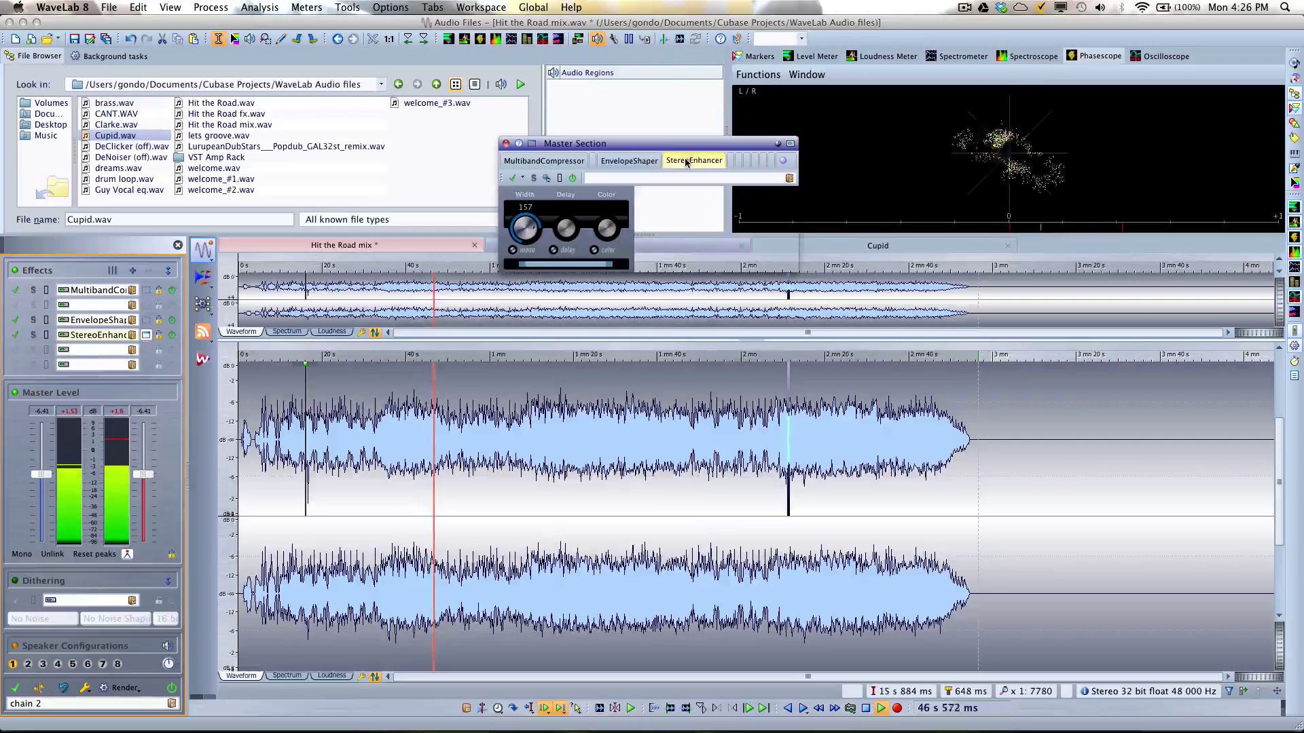
left_click(629, 161)
left_click(556, 161)
left_click(629, 161)
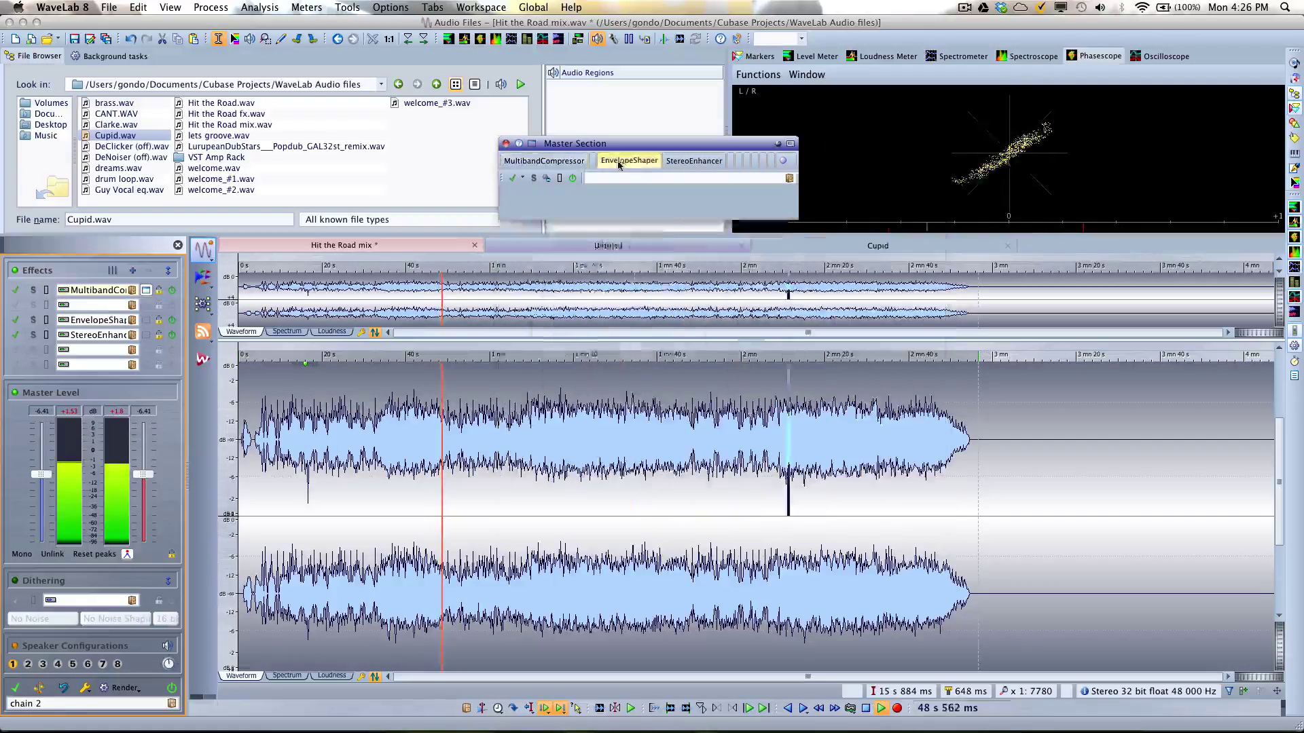
left_click(692, 161)
left_click(600, 163)
left_click(543, 161)
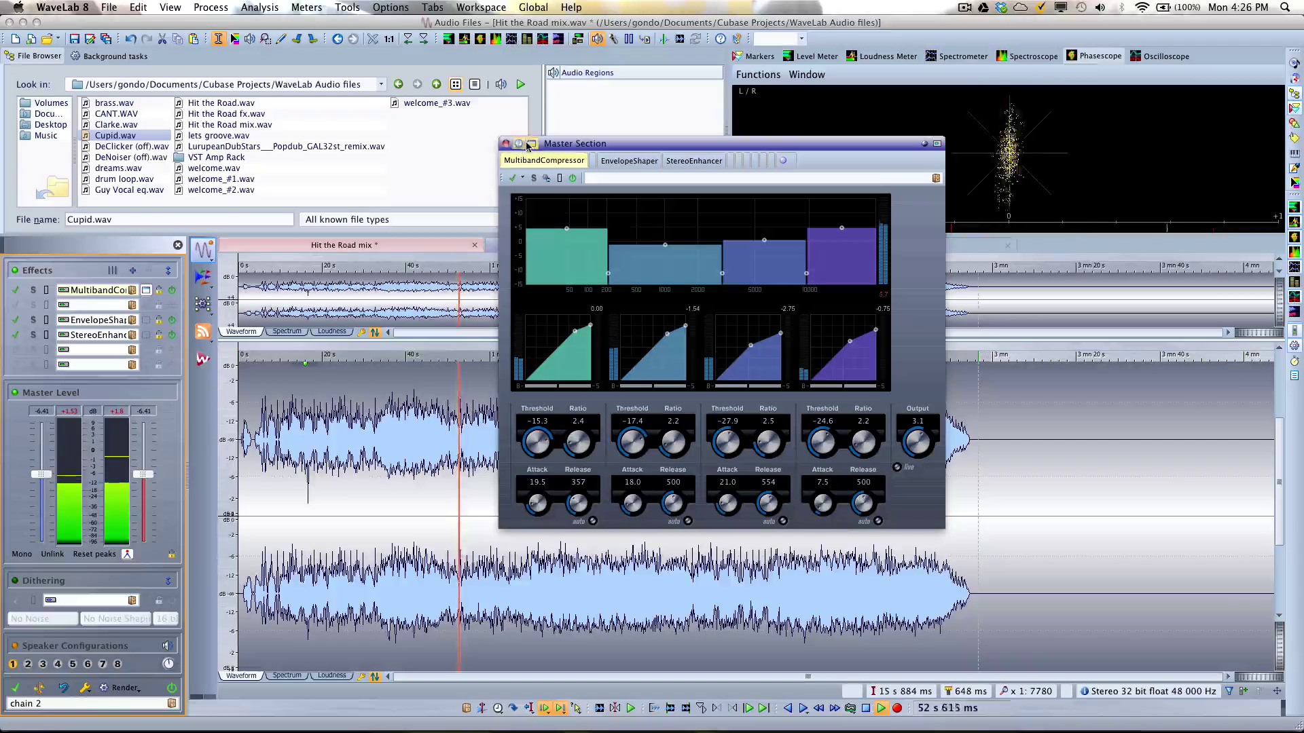
left_click(506, 144)
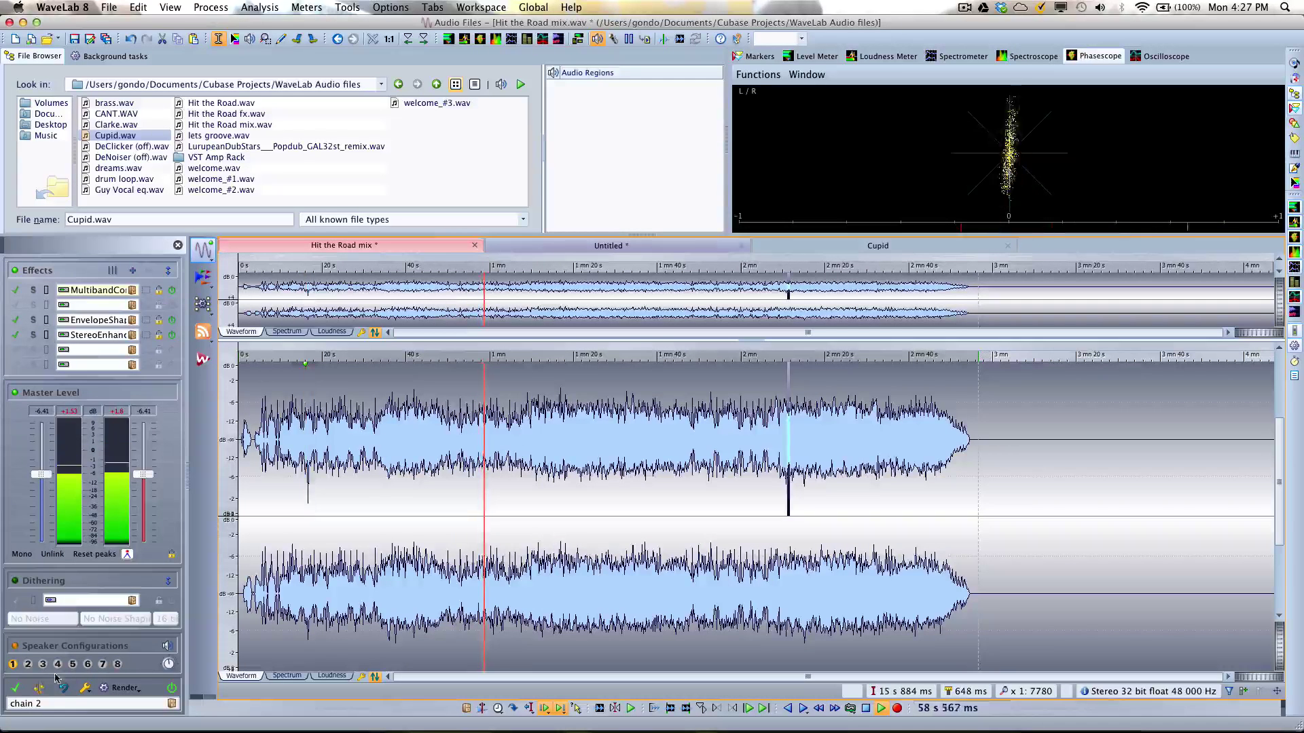
Compare the mix with the whole Master Section bypassed and re-enabled, and stop playback.
left_click(18, 689)
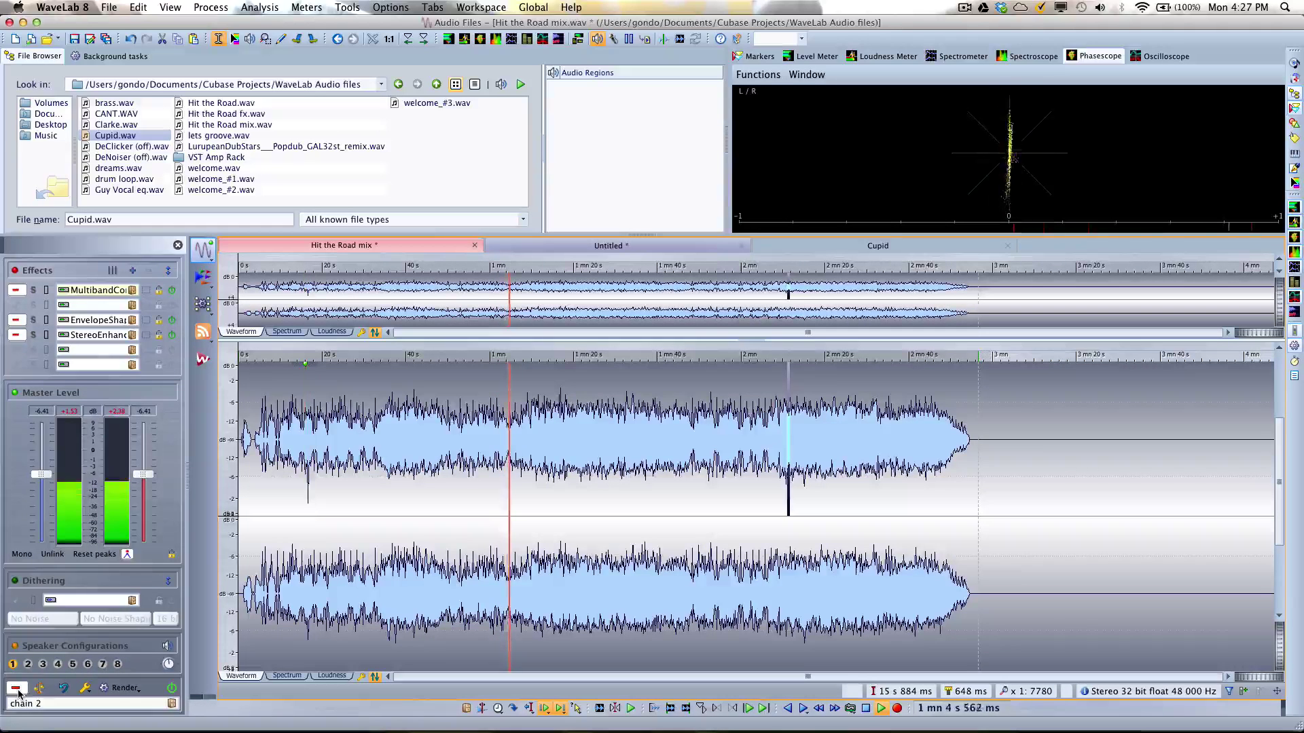
left_click(18, 690)
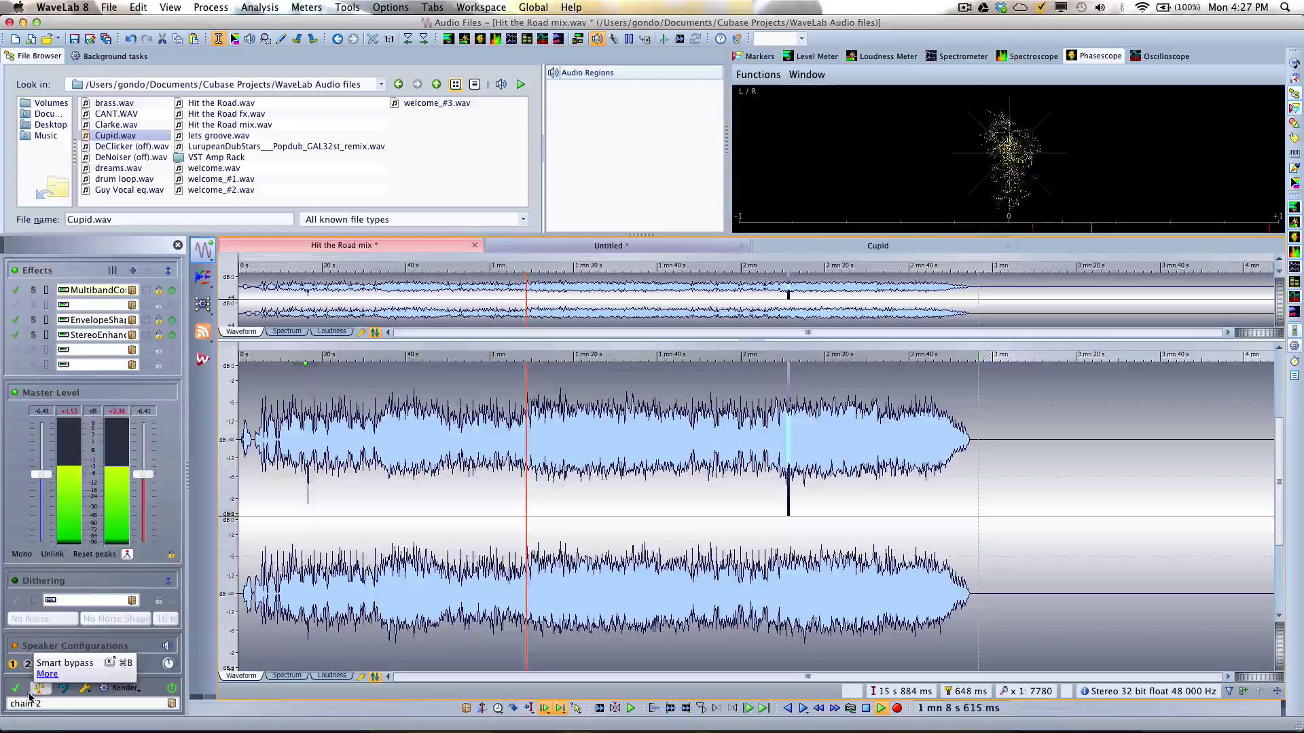
key("space")
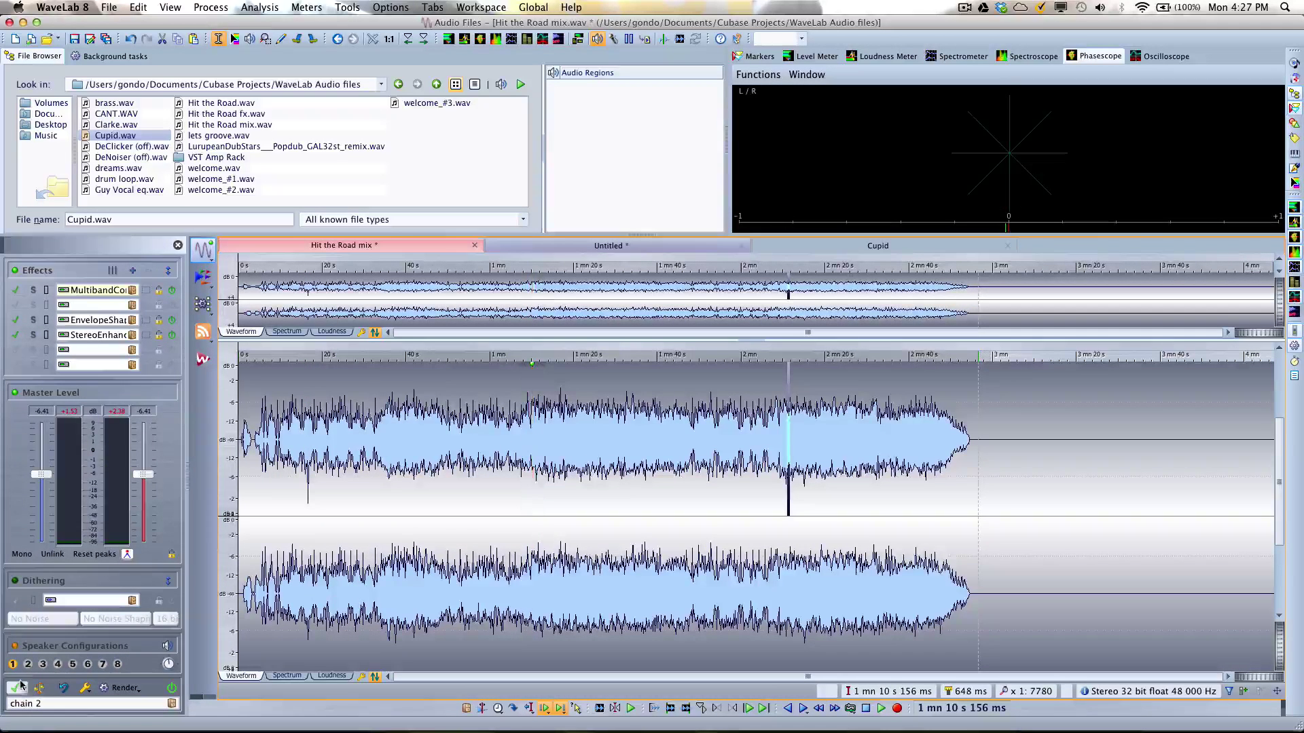
Open Smart bypass, play the original audio, and update the level-correction gains with Match loudness and a 2 s analysis time.
left_click(34, 685)
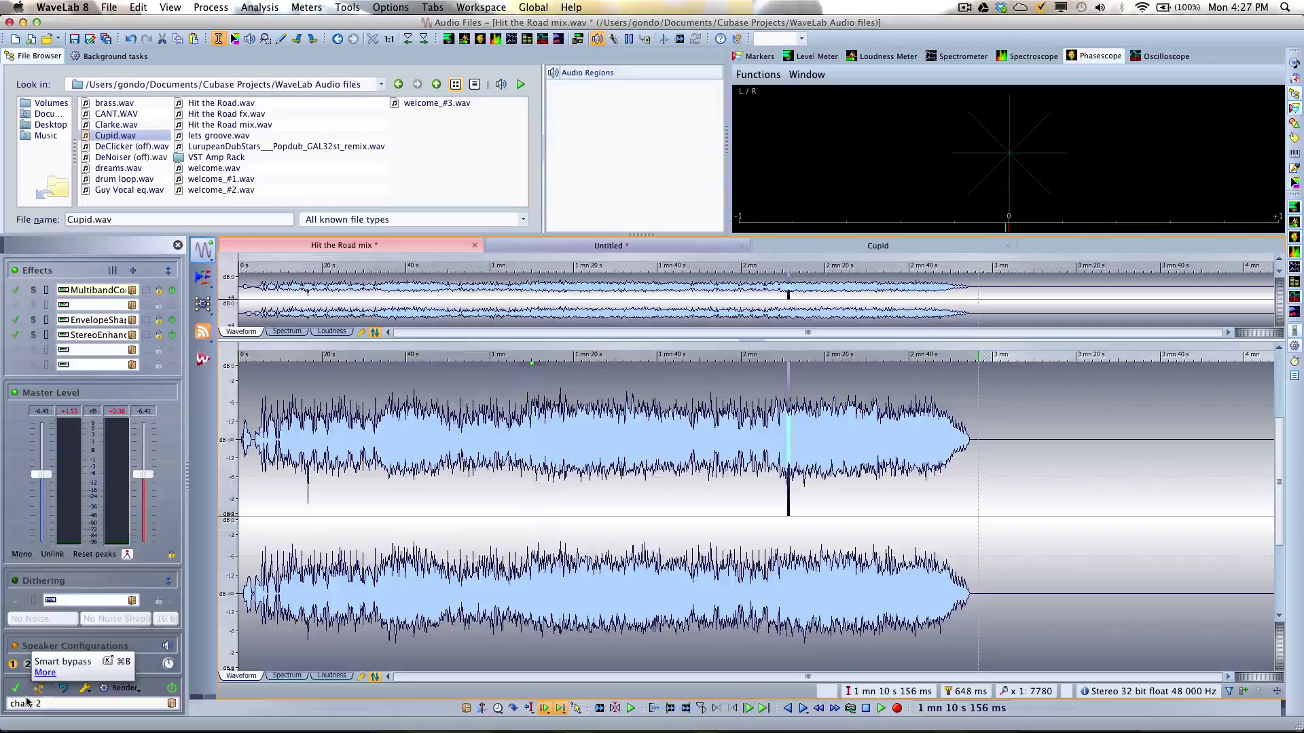
left_click(40, 688)
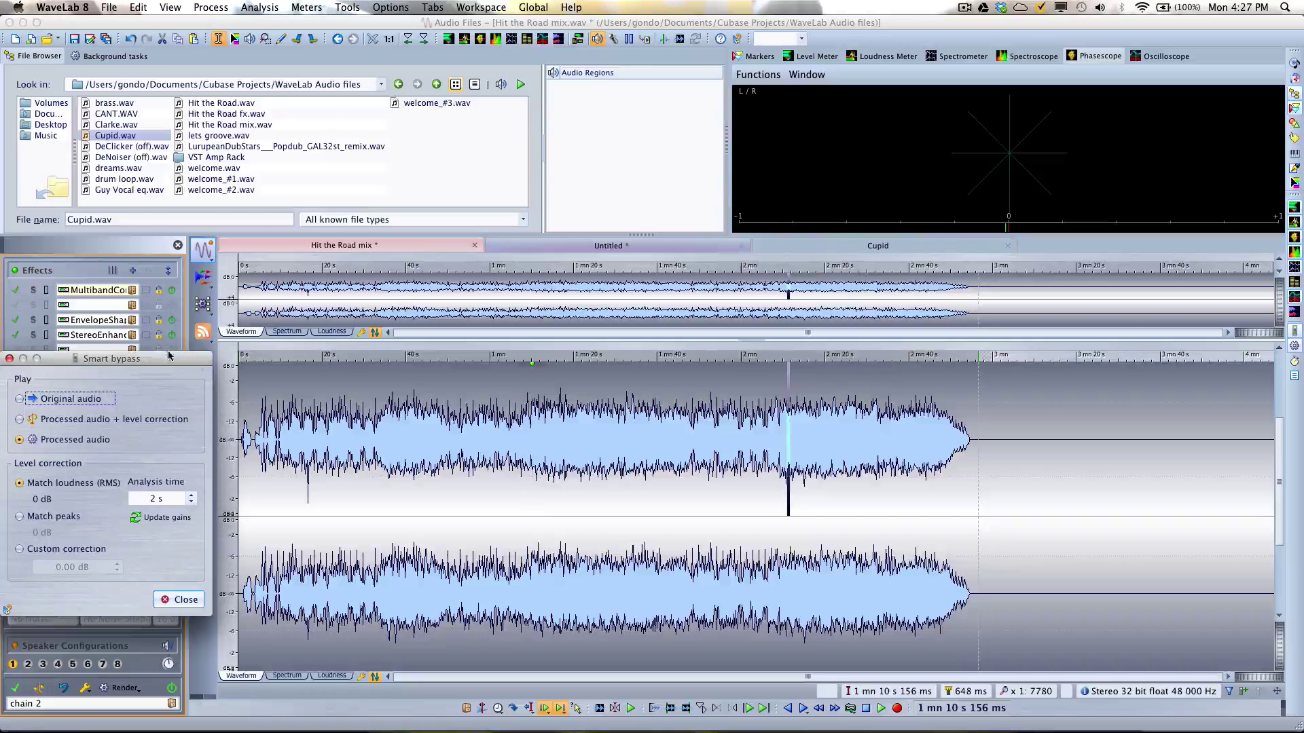
left_click_drag(167, 362, 679, 275)
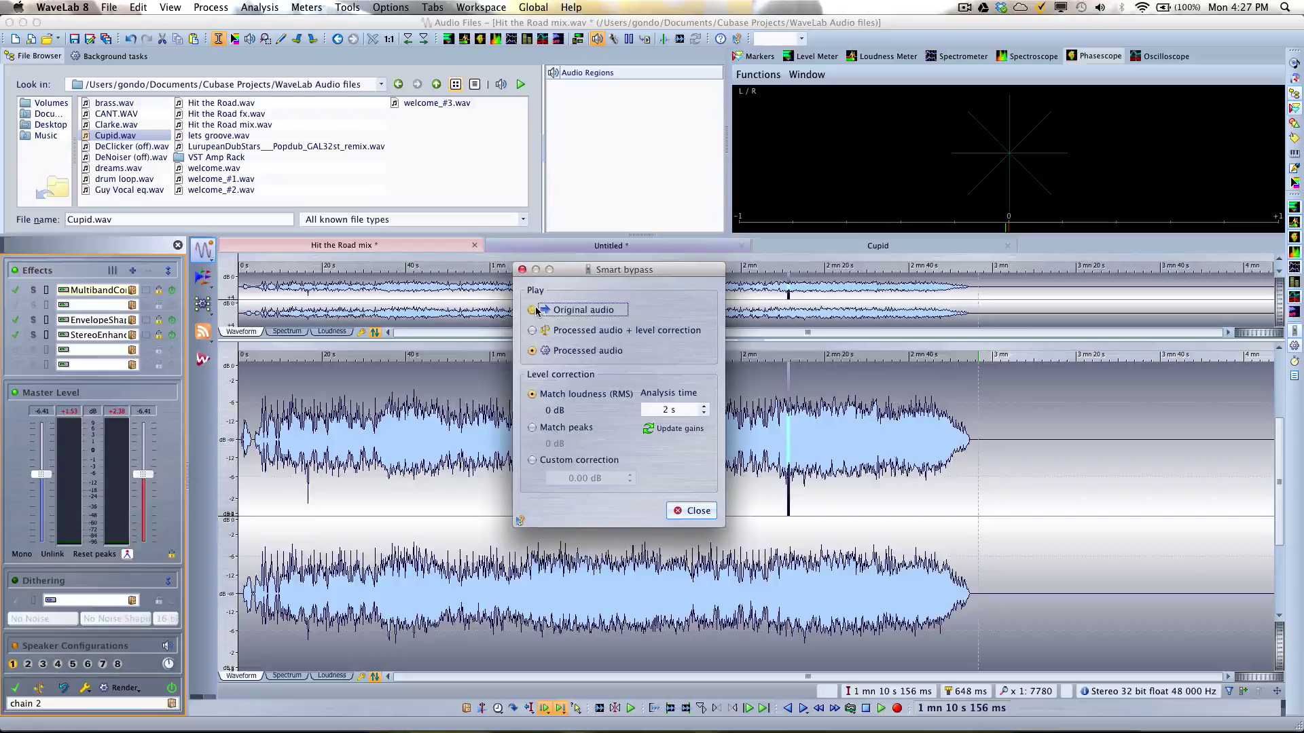
key("space")
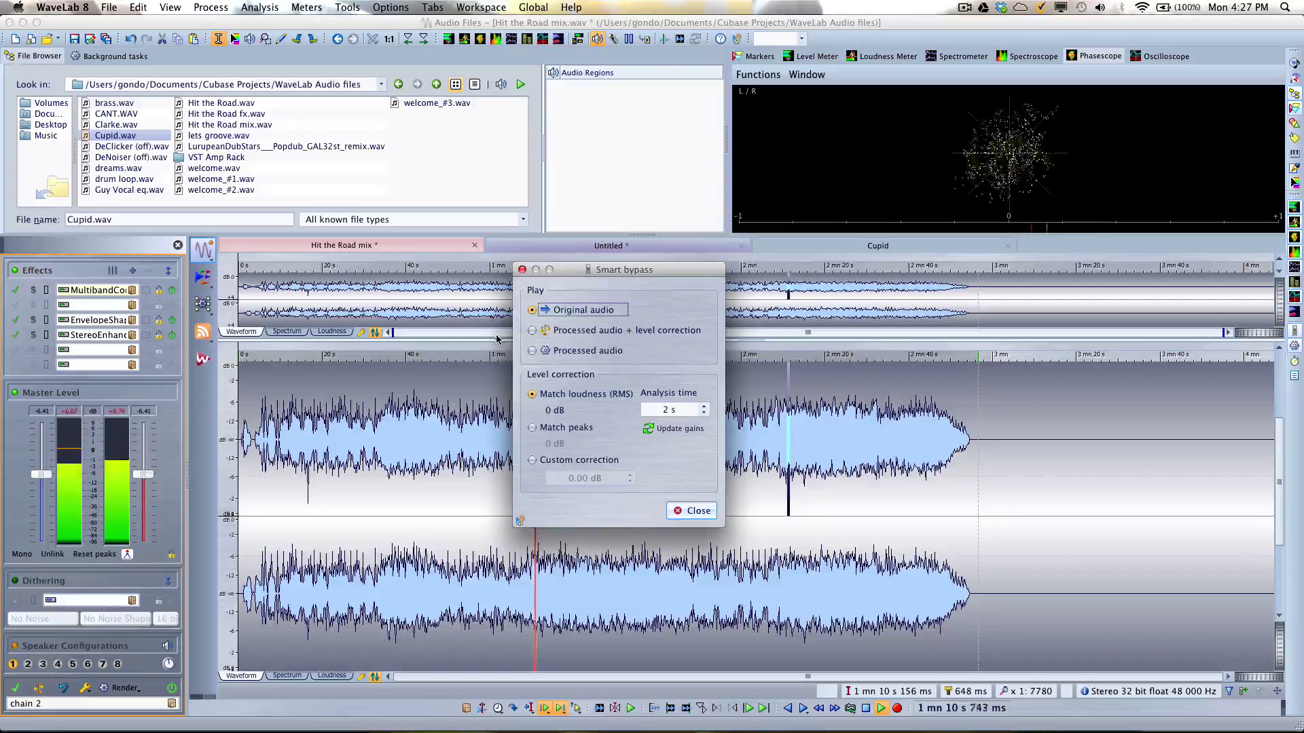
left_click(671, 429)
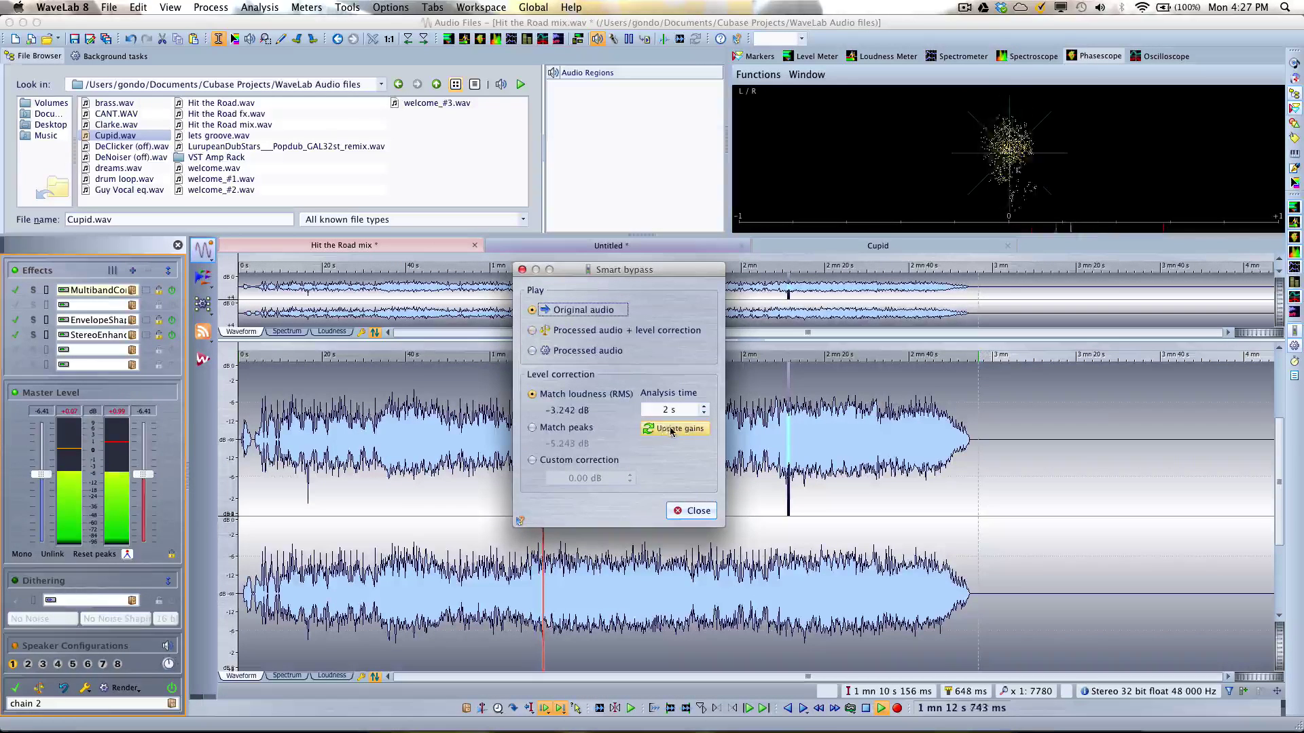
Update the Smart bypass gains during processed audio playback and again during original audio playback.
left_click(532, 350)
left_click(699, 431)
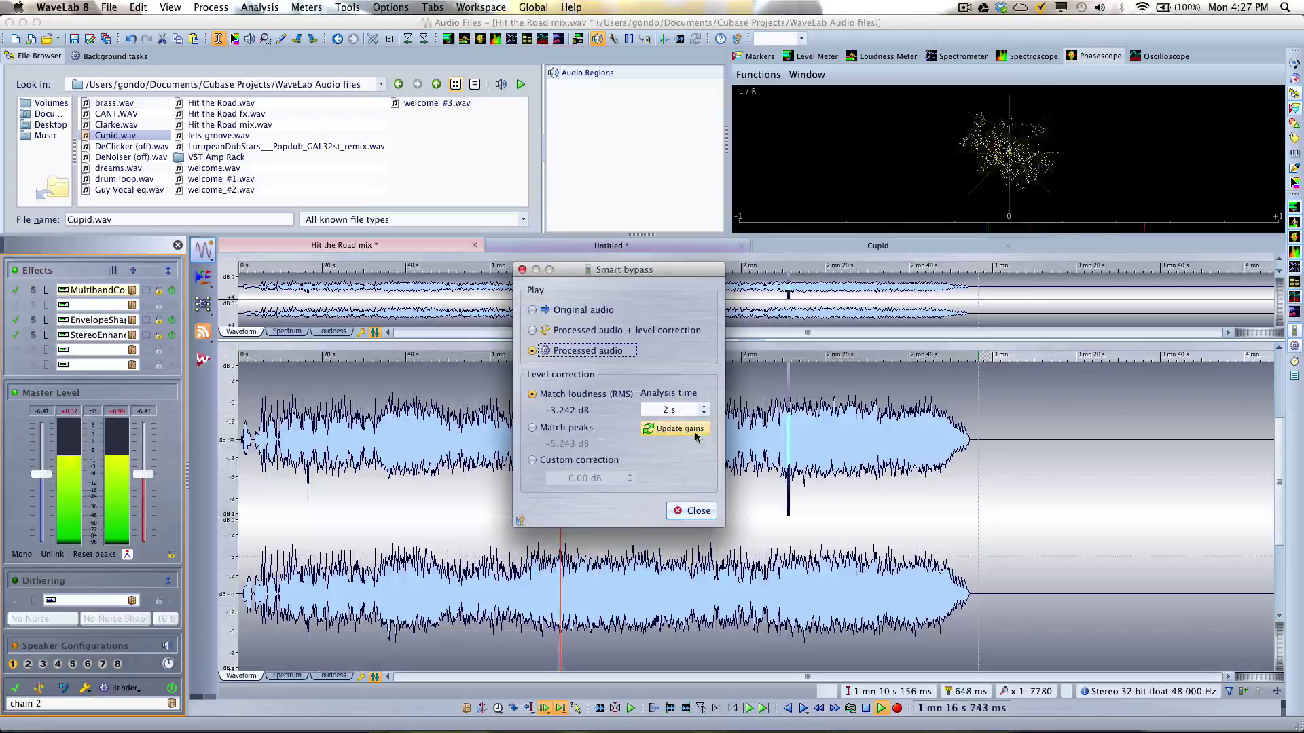
left_click(532, 310)
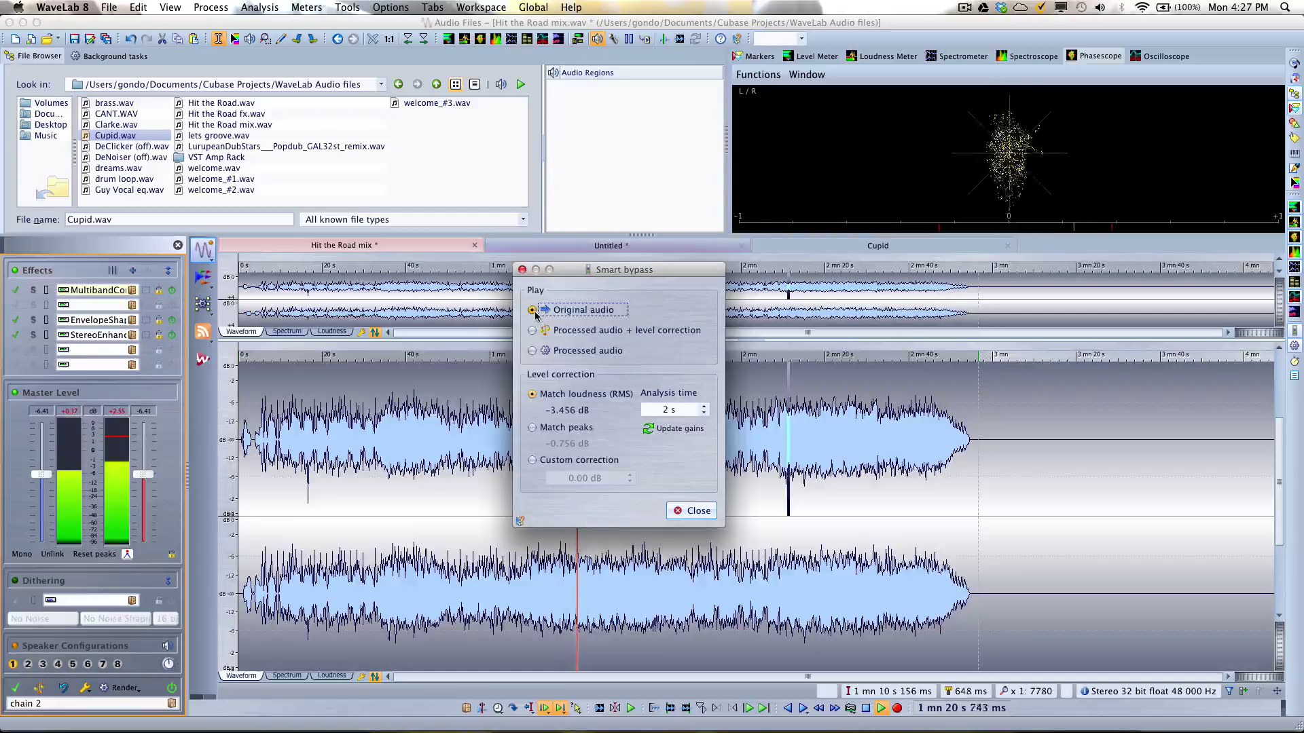
left_click(672, 429)
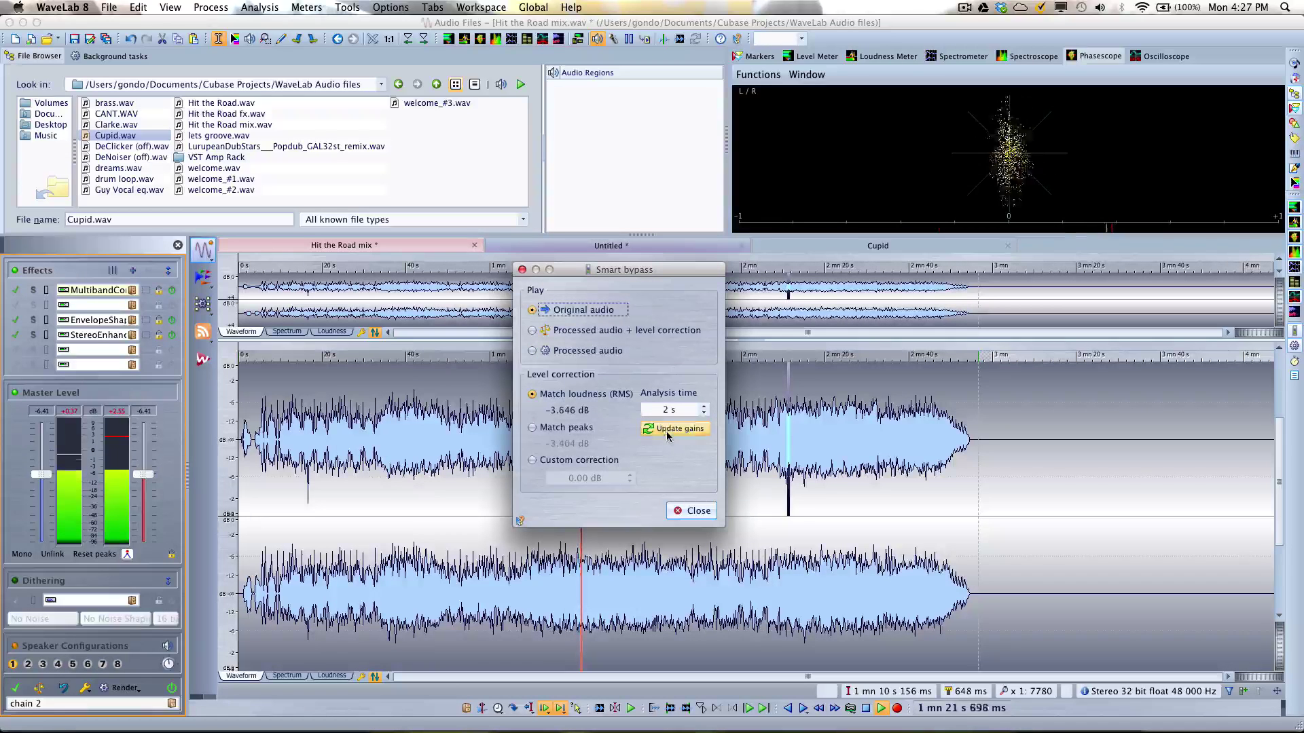
Compare level-corrected processed audio, plain processed audio and original audio during playback, ending on processed audio, and close Smart bypass.
left_click(532, 332)
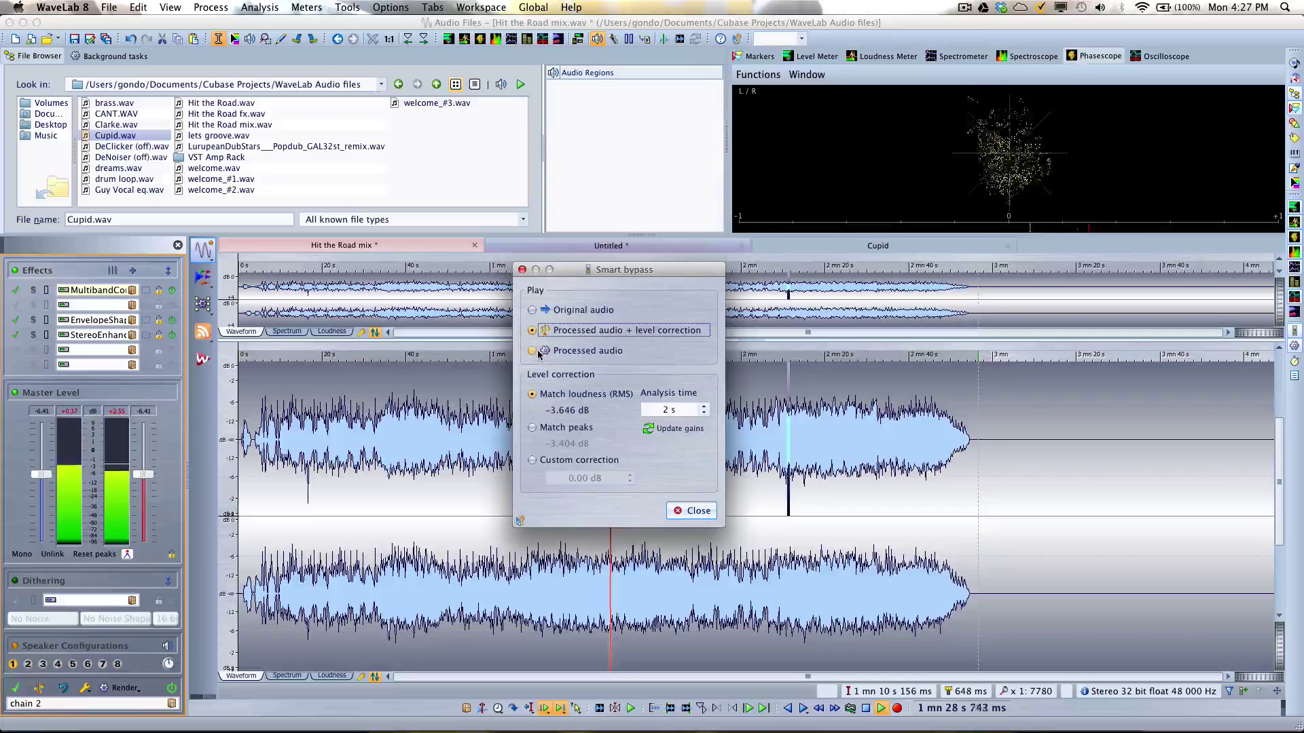
left_click(533, 351)
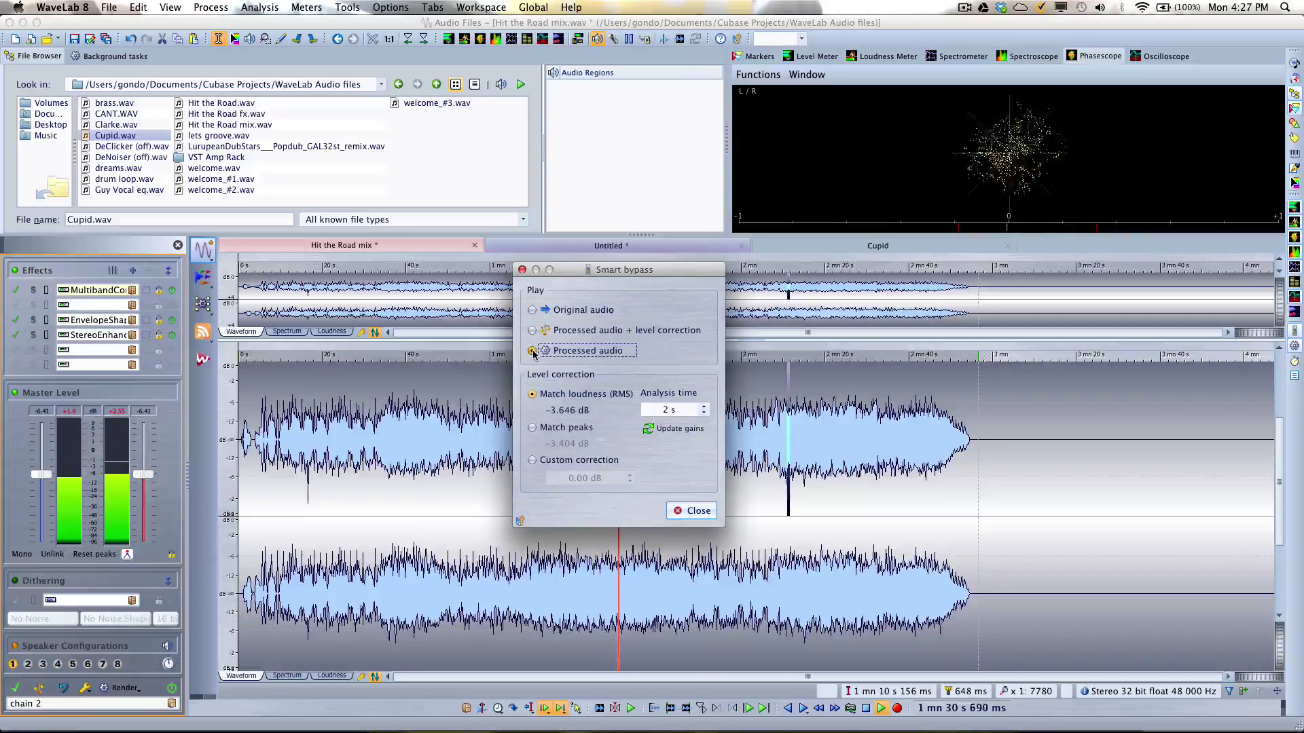
left_click(533, 311)
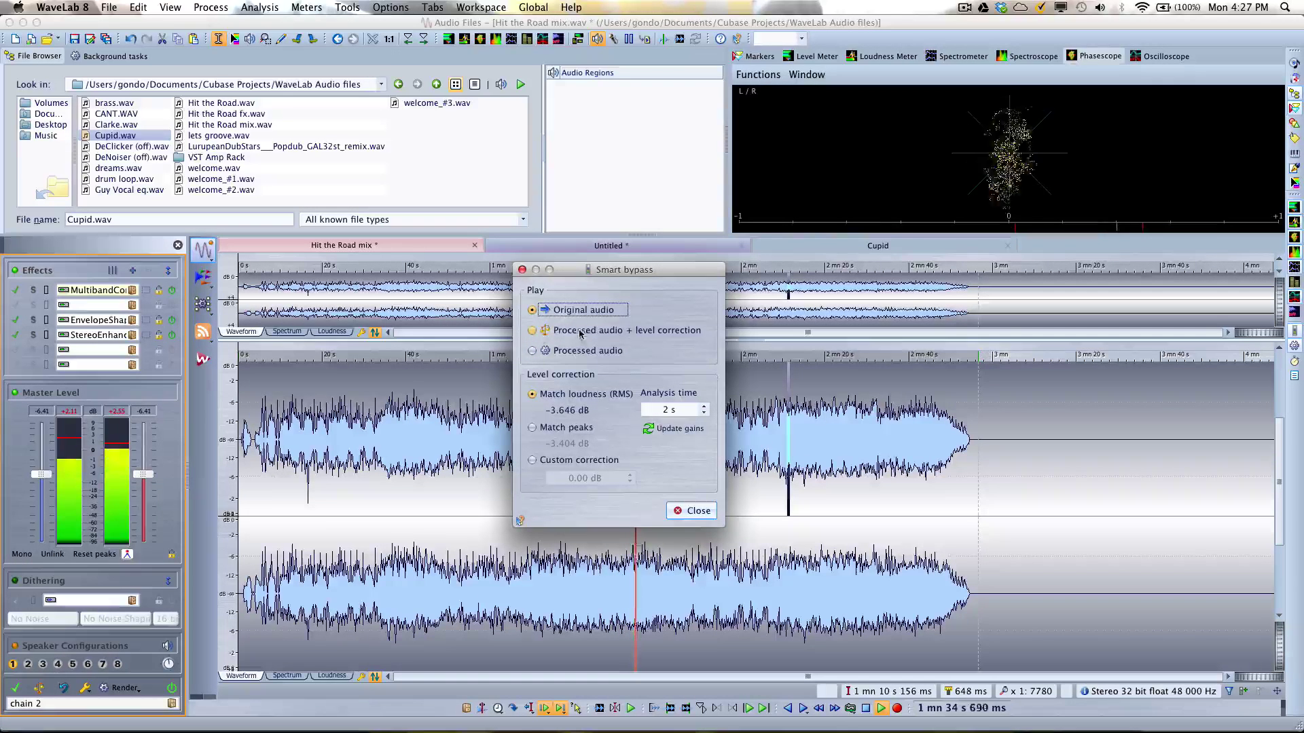
left_click(532, 332)
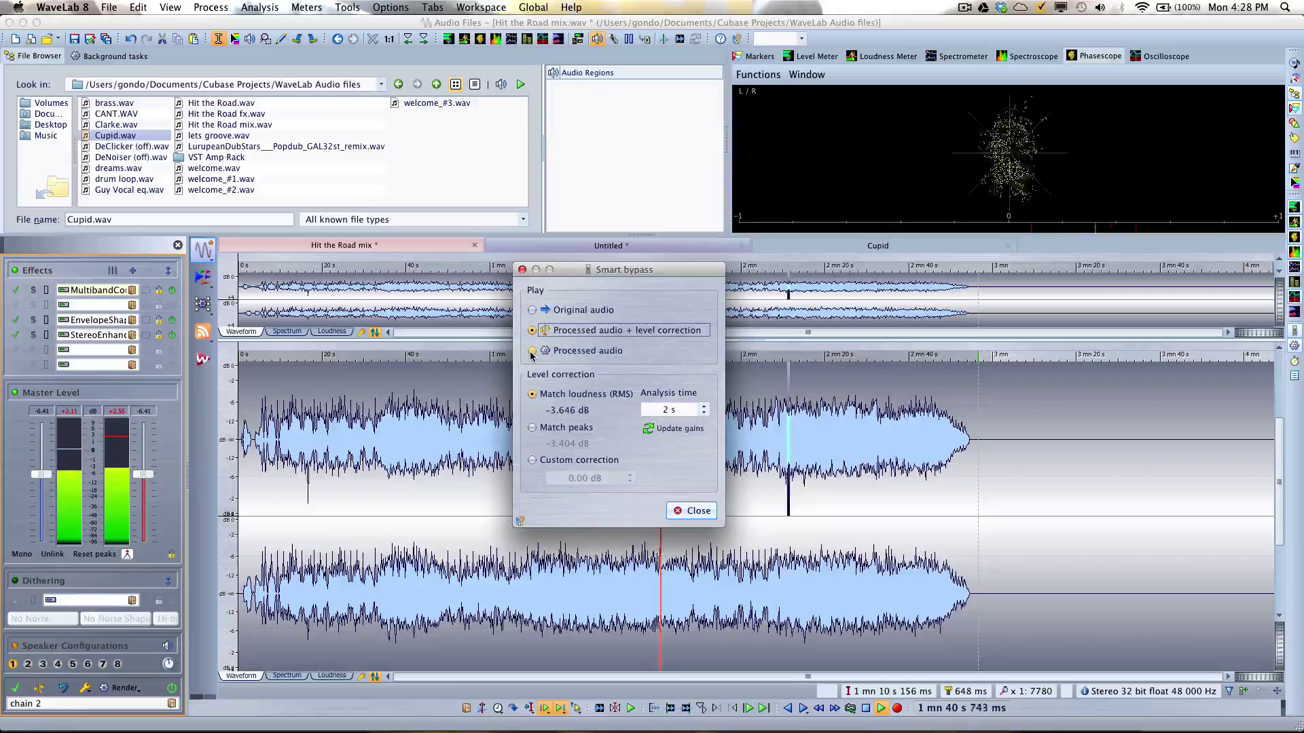
left_click(531, 352)
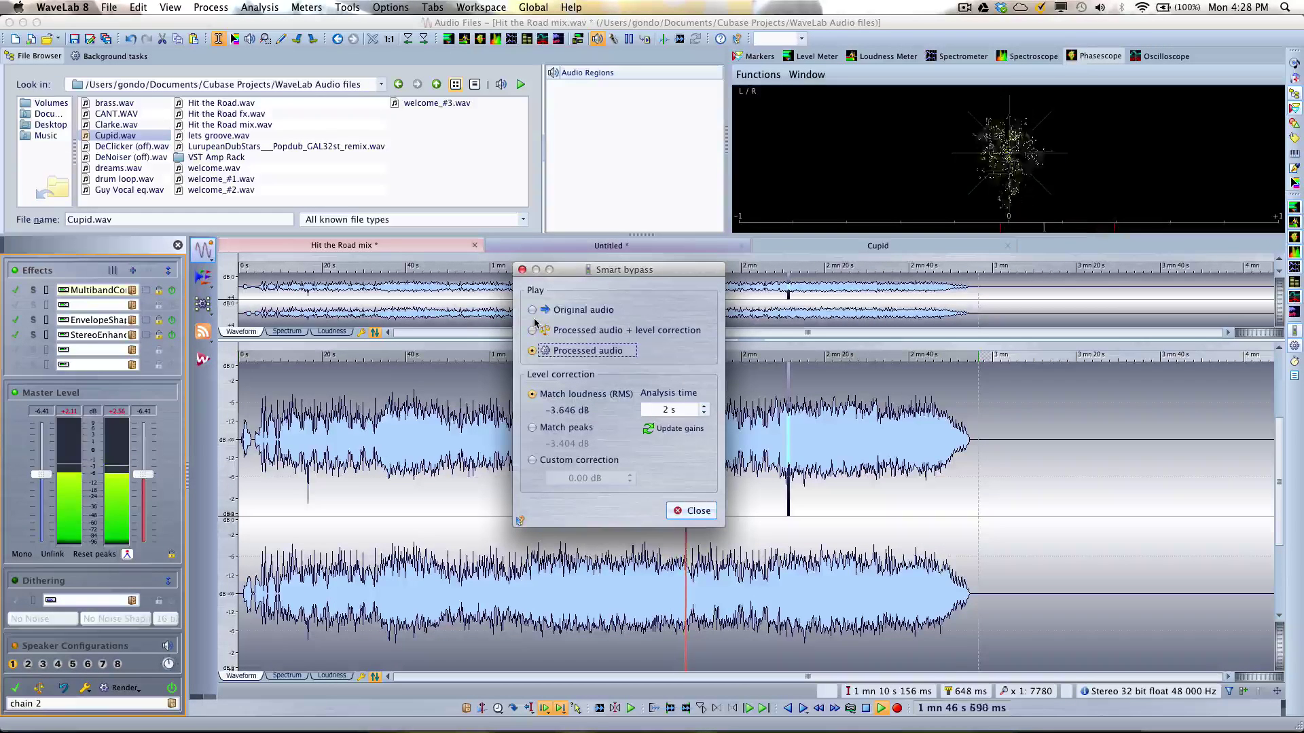
key("space")
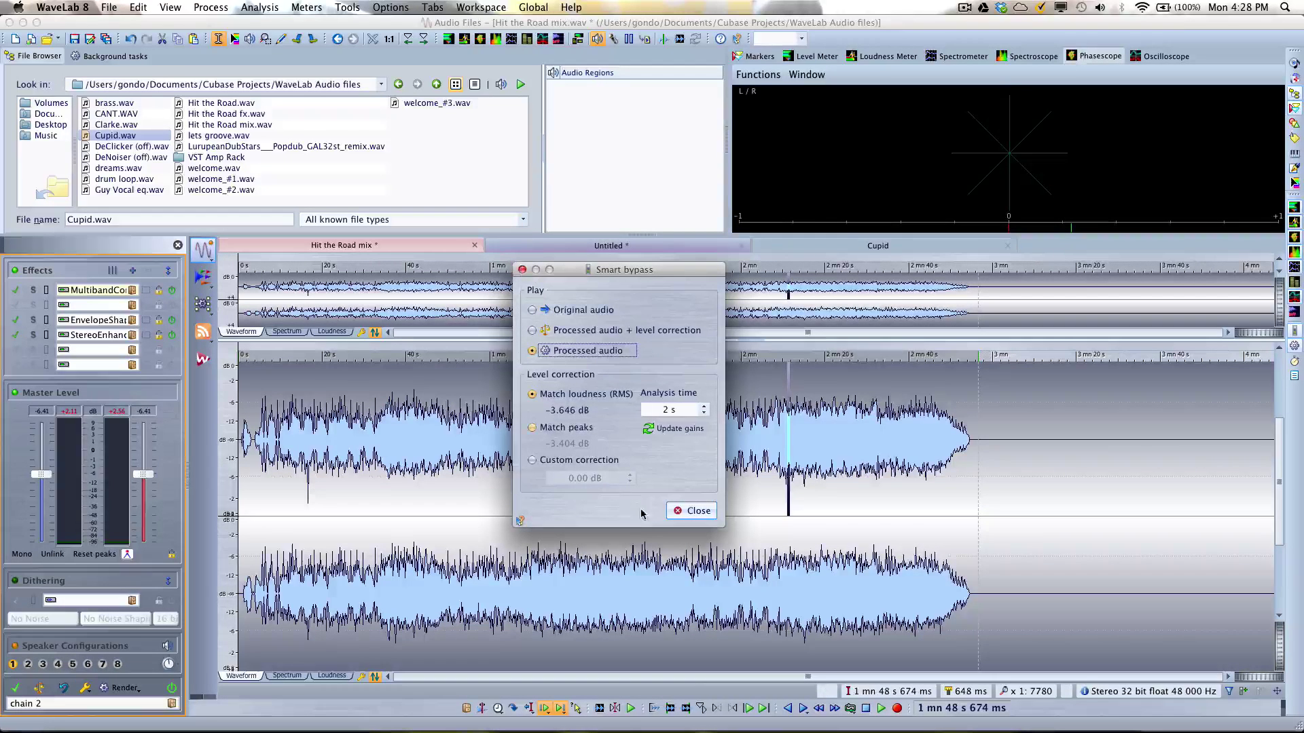
left_click(523, 271)
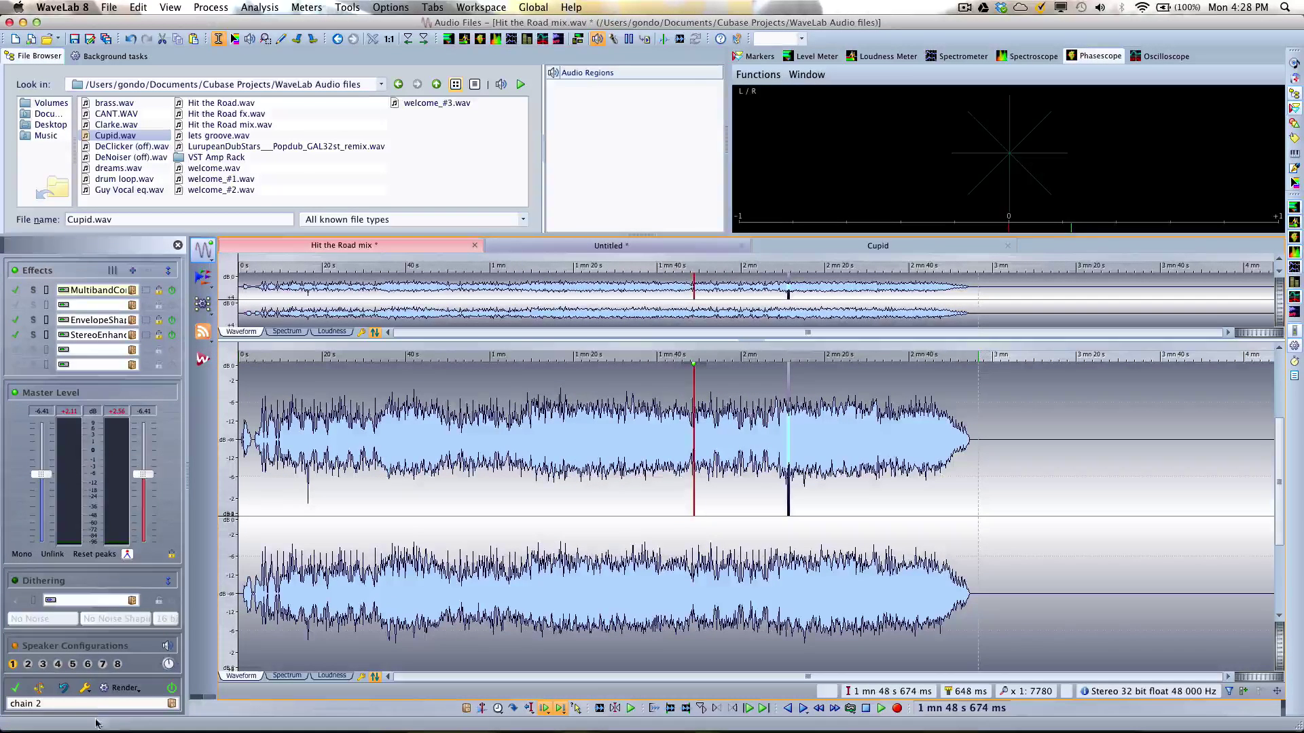
Save the current plug-in chain as a new Master Section preset named "hit the road".
left_click(79, 705)
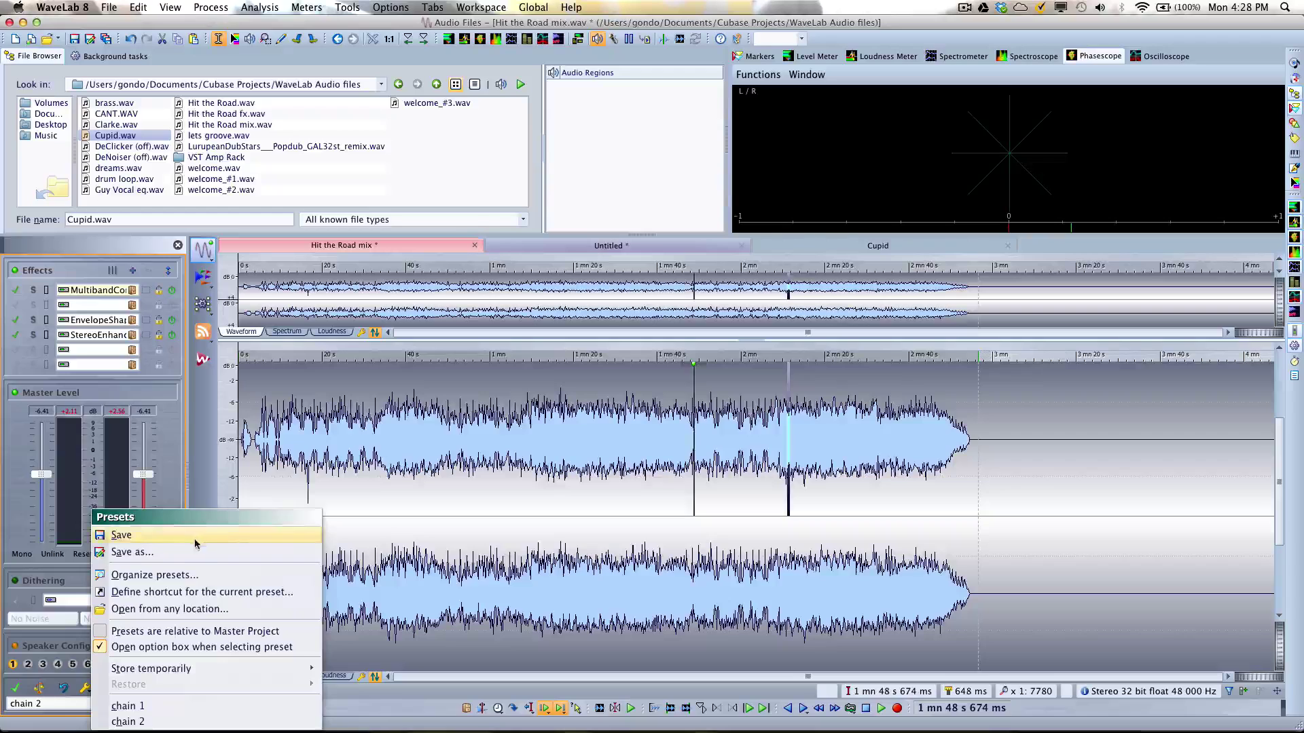
left_click(163, 552)
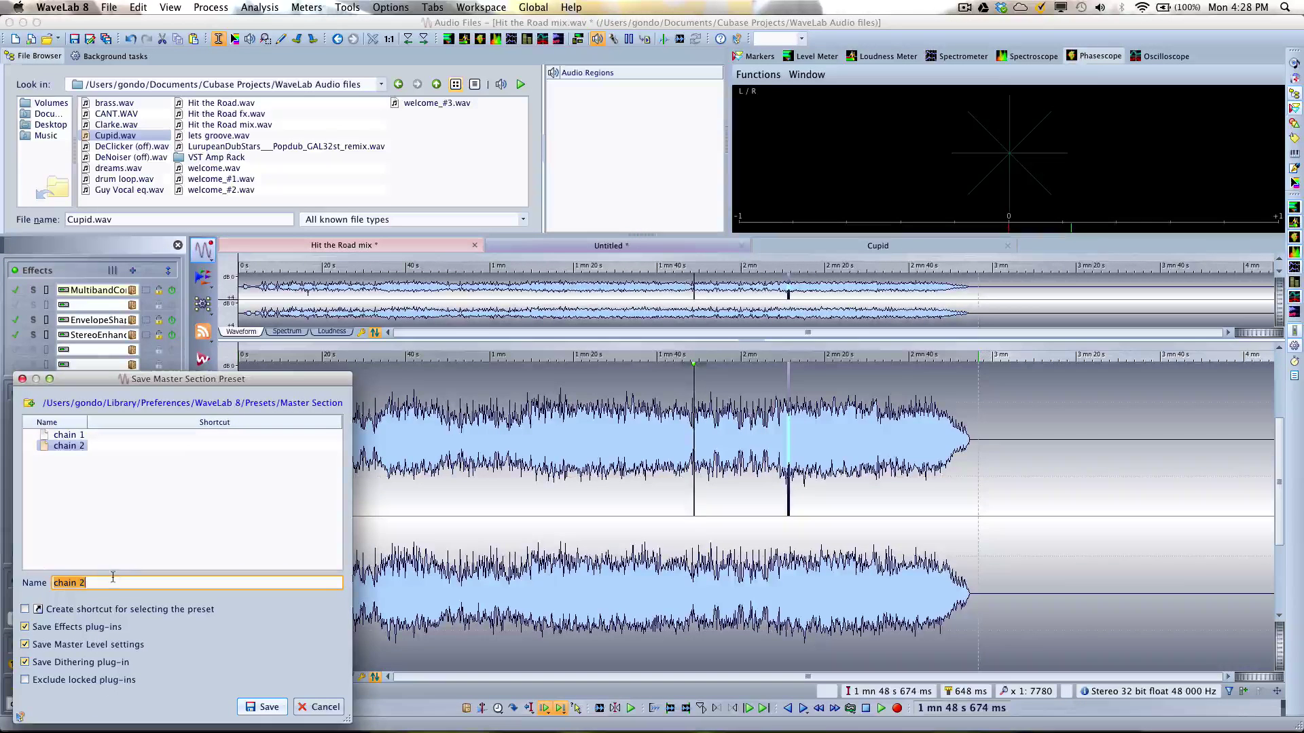
type("hit ")
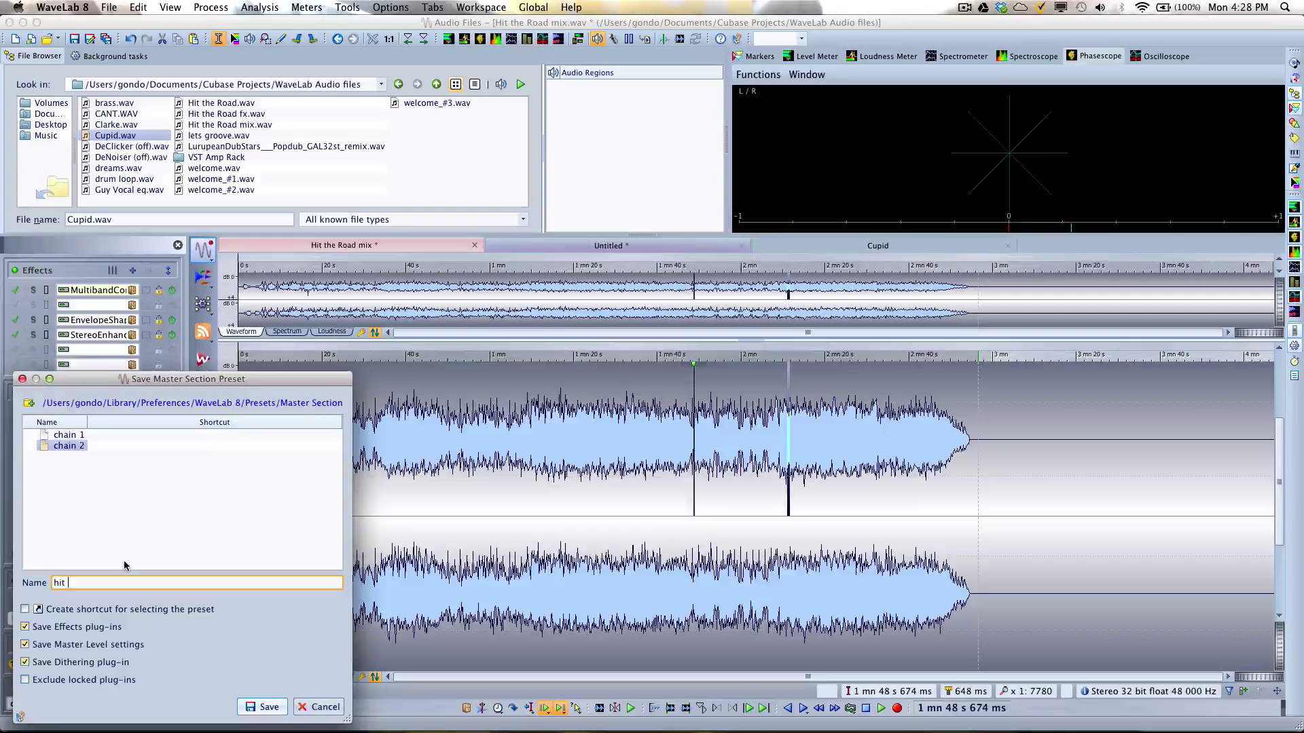
type("the road")
left_click(262, 707)
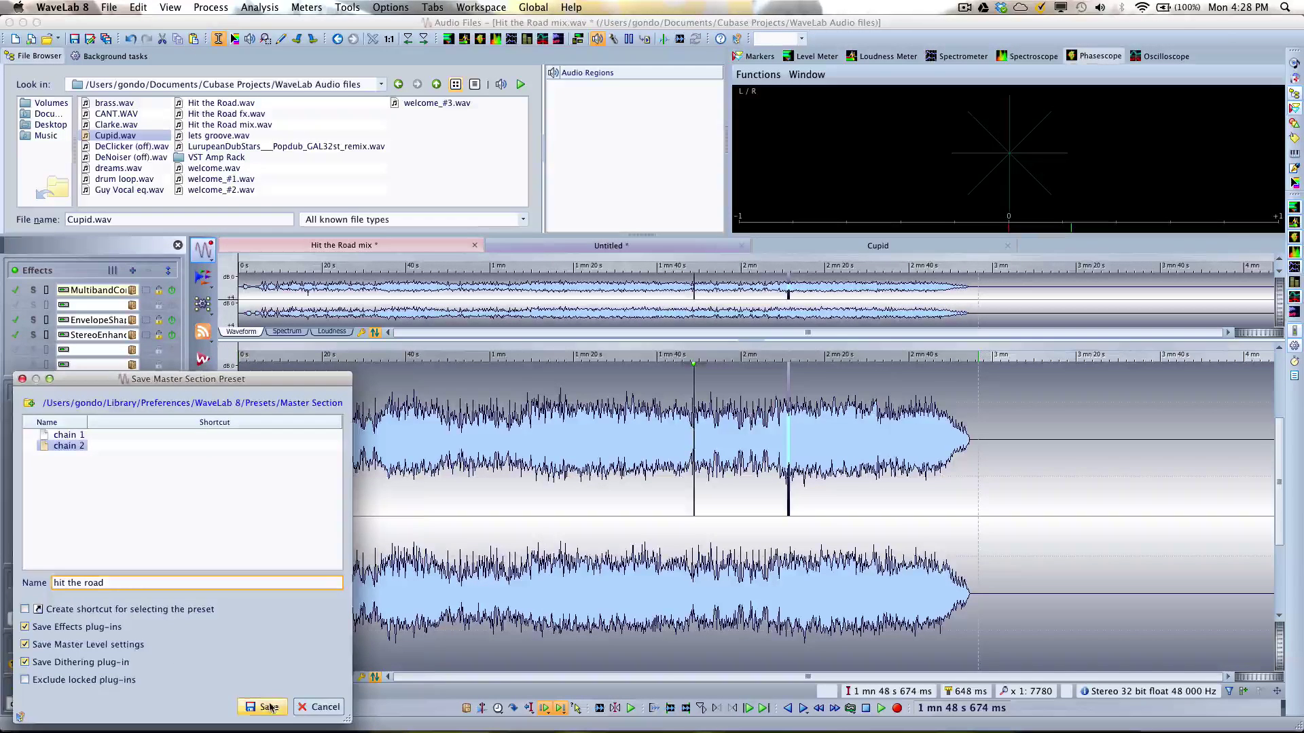
Open the editing commands for the Hit the Road mix.
left_click(138, 6)
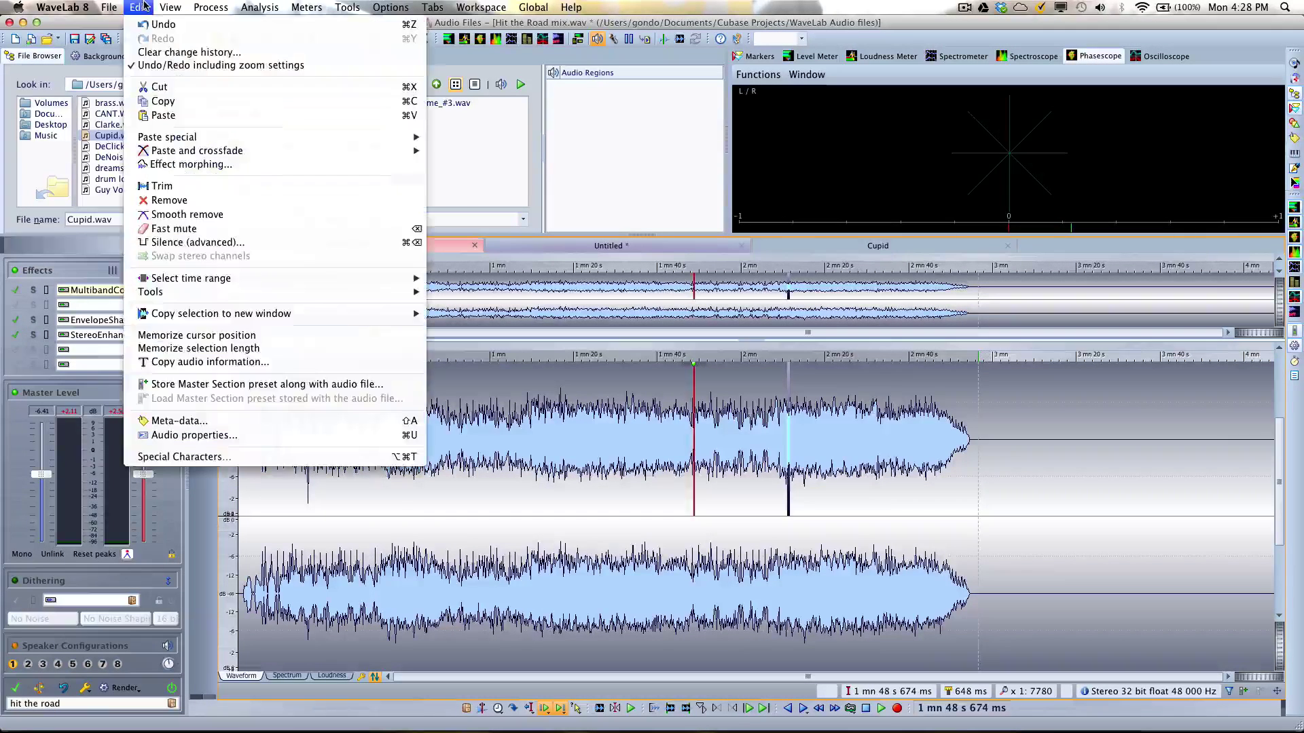